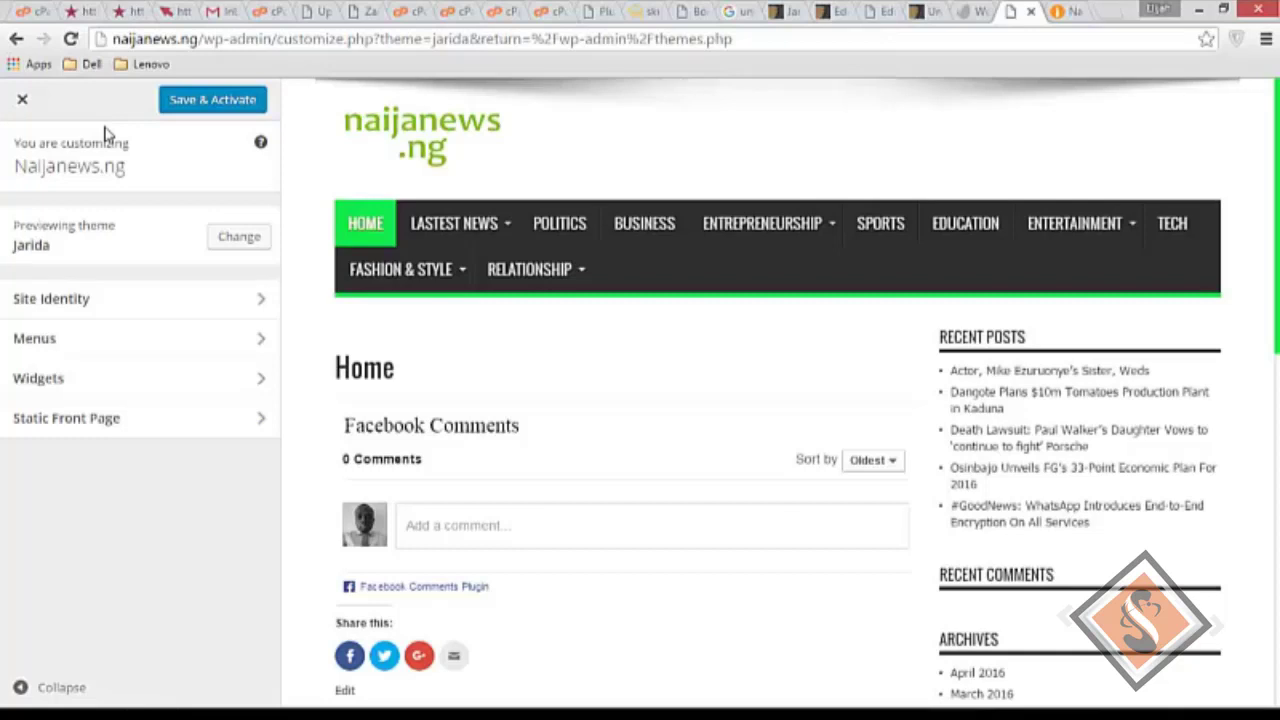
Step: Save and activate the Jarida theme, and review the live site's homepage from the header menu down to the footer
{"action": "left_click", "coordinate": [197, 108]}
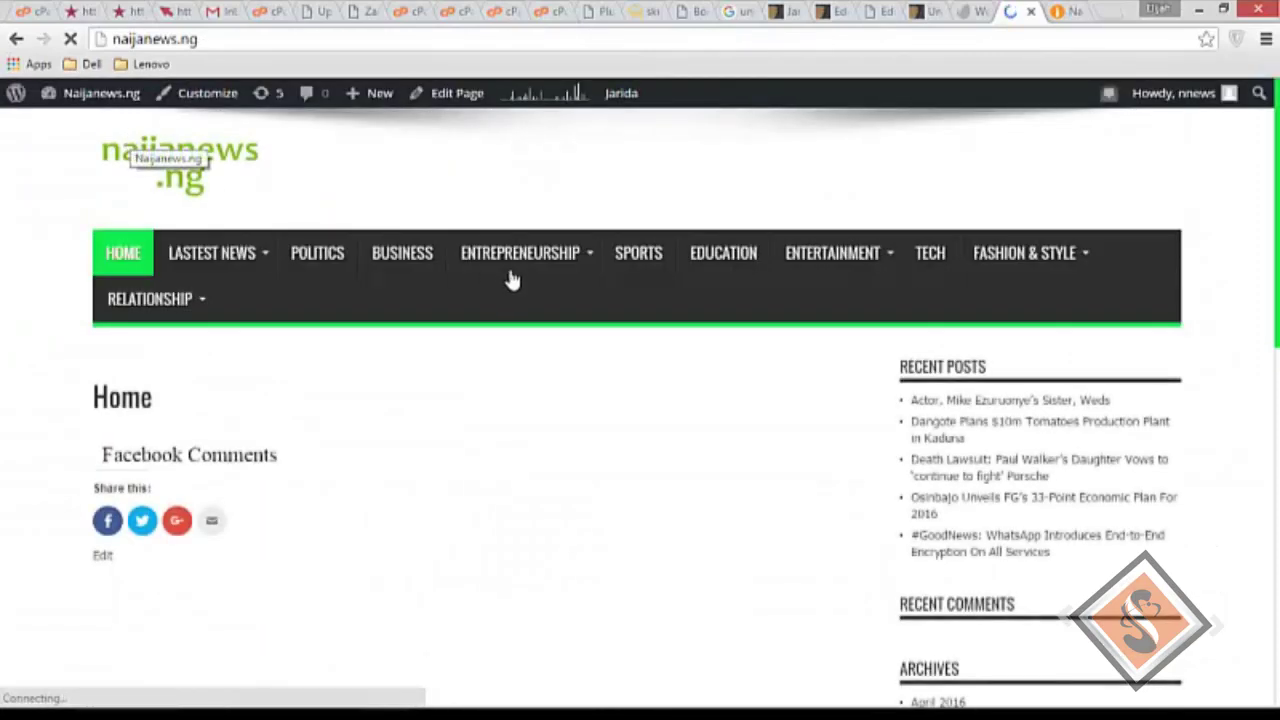
{"action": "scroll", "coordinate": [638, 355], "scroll_direction": "down", "scroll_amount": 3}
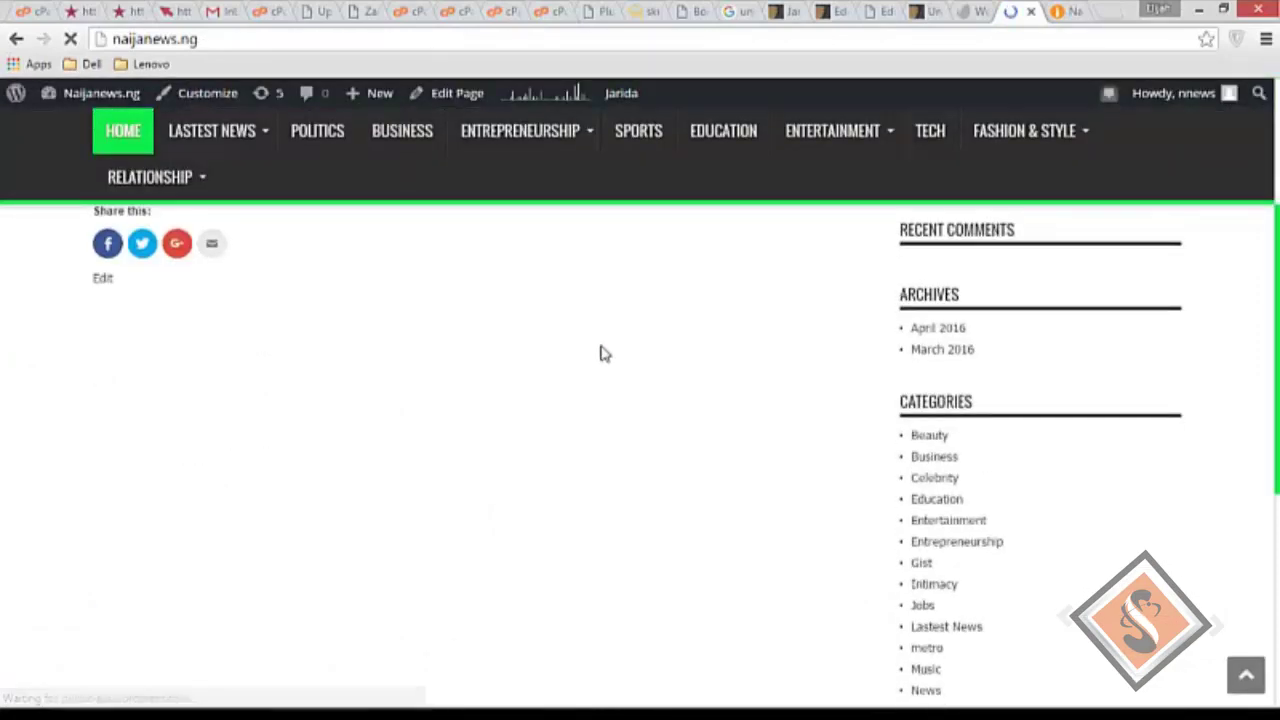
{"action": "scroll", "coordinate": [600, 353], "scroll_direction": "down", "scroll_amount": 2}
{"action": "scroll", "coordinate": [600, 353], "scroll_direction": "down", "scroll_amount": 3}
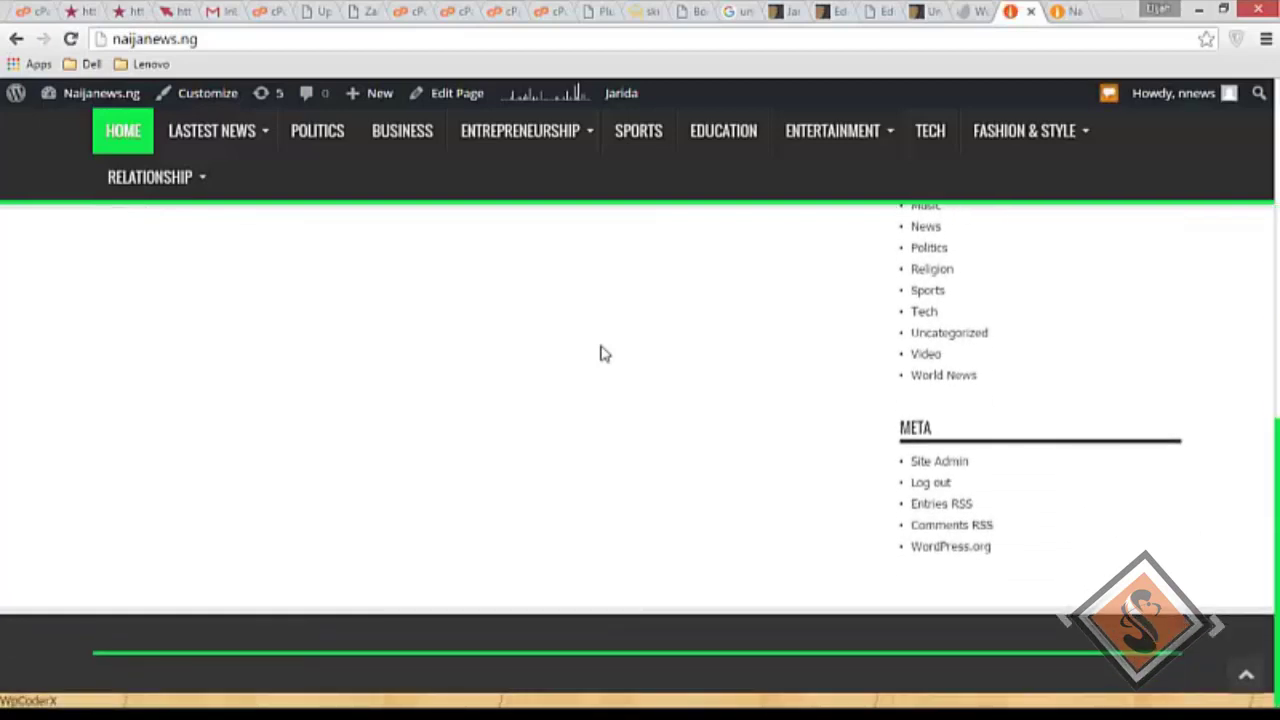
{"action": "scroll", "coordinate": [600, 353], "scroll_direction": "up", "scroll_amount": 3}
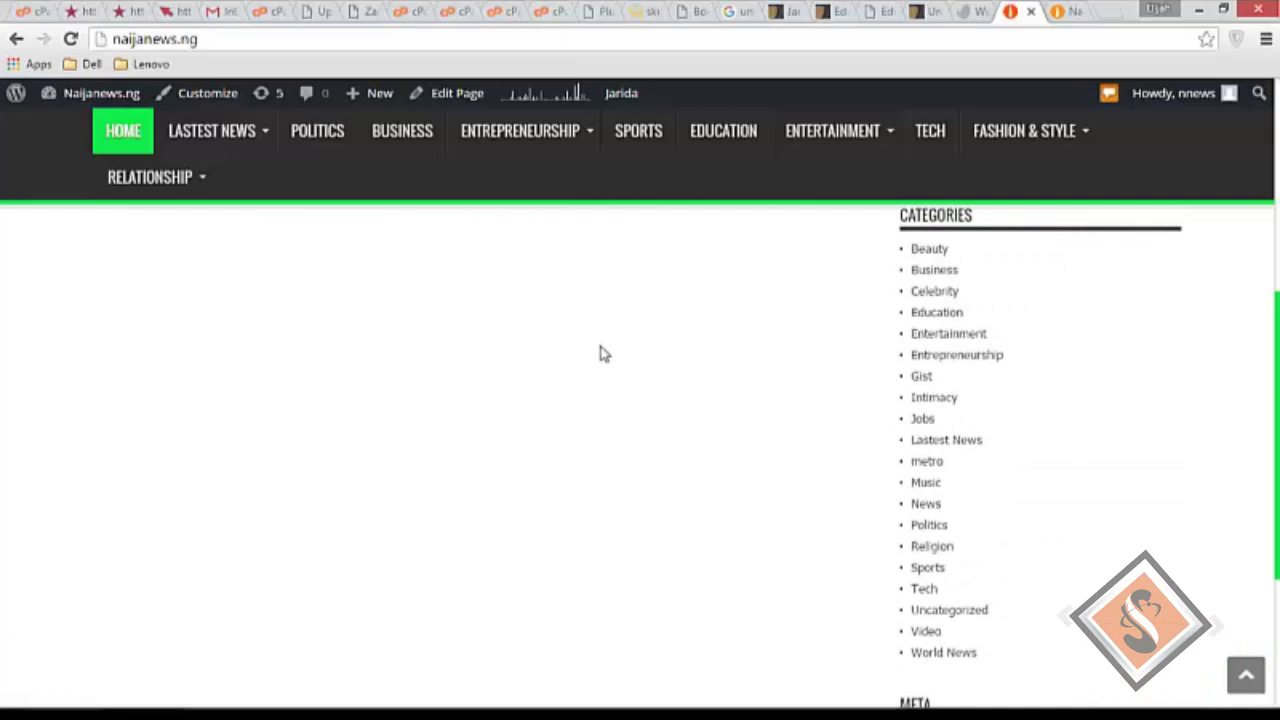
{"action": "scroll", "coordinate": [590, 351], "scroll_direction": "up", "scroll_amount": 2}
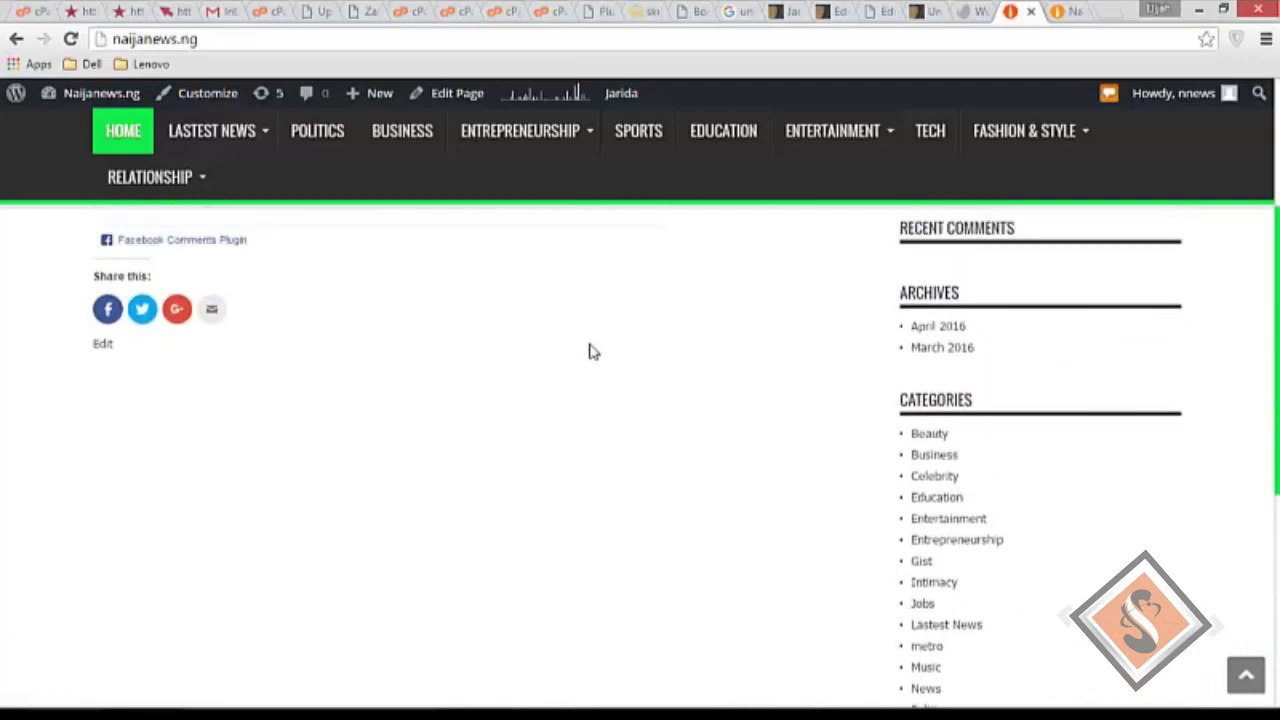
{"action": "scroll", "coordinate": [589, 349], "scroll_direction": "up", "scroll_amount": 2}
{"action": "scroll", "coordinate": [1212, 322], "scroll_direction": "up", "scroll_amount": 2}
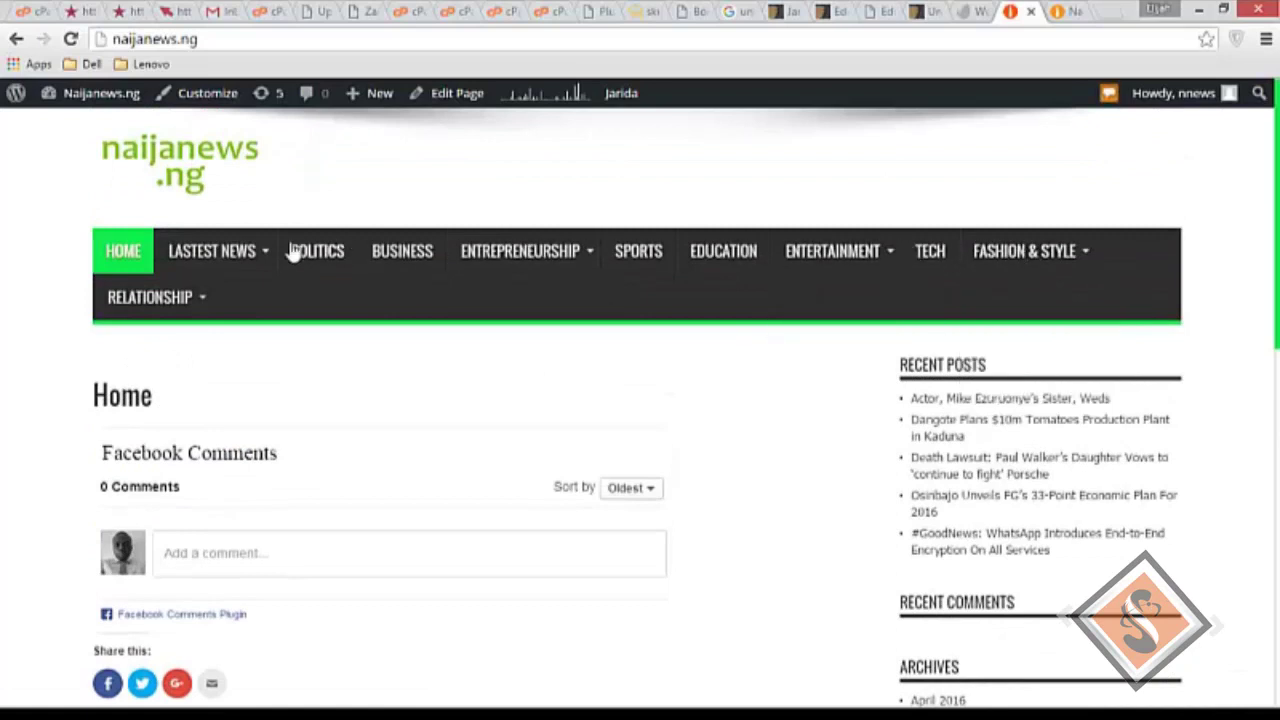
{"action": "mouse_move", "coordinate": [227, 262]}
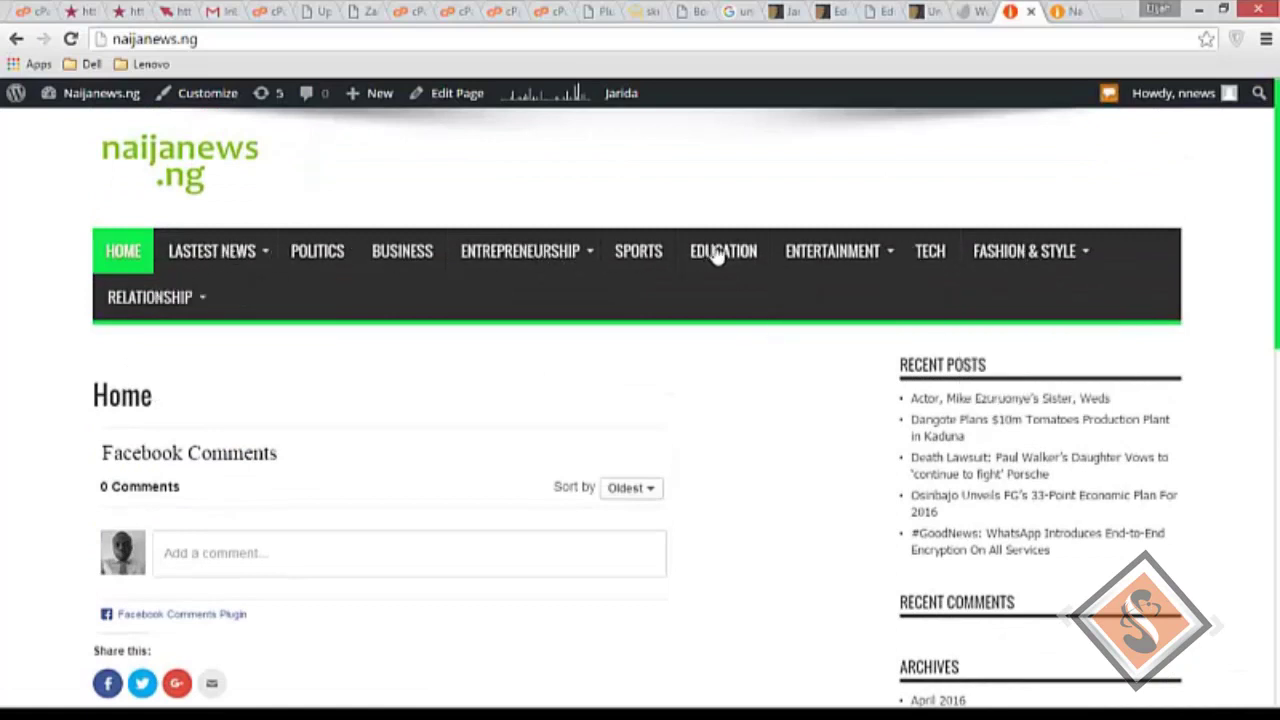
{"action": "mouse_move", "coordinate": [986, 253]}
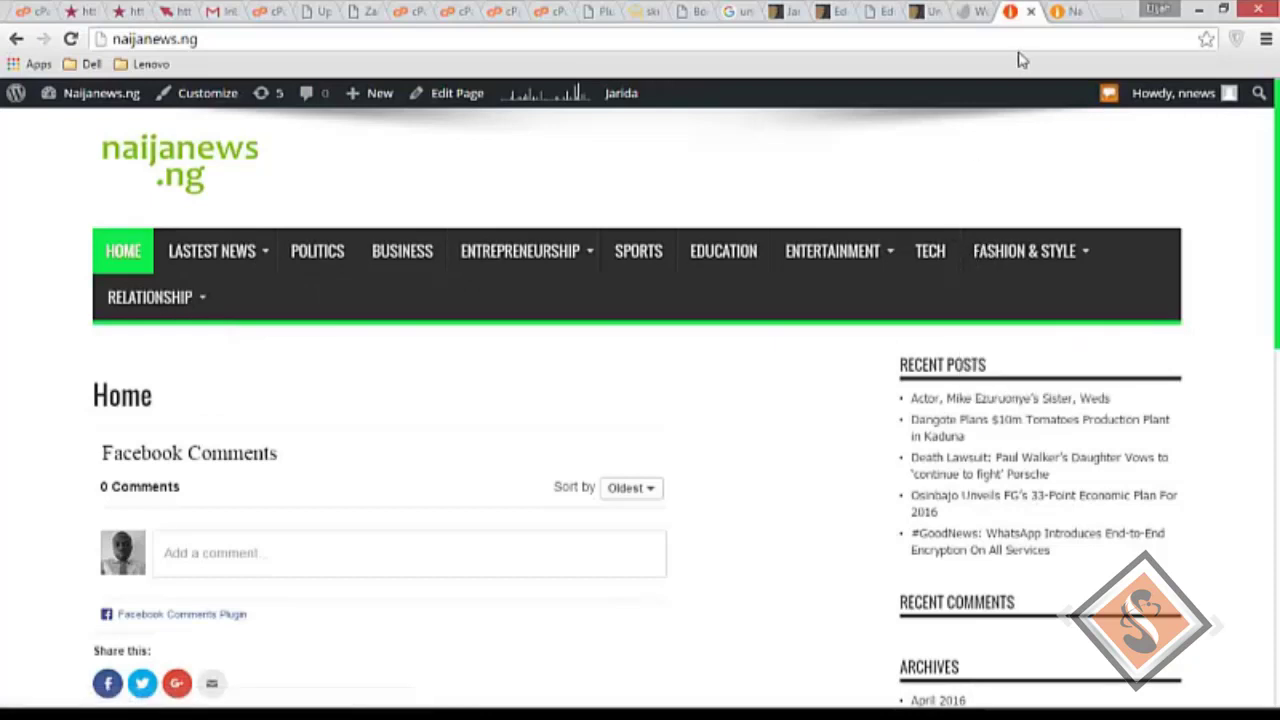
Step: Open the Jarida Settings page from the site's admin dashboard
{"action": "mouse_move", "coordinate": [100, 93]}
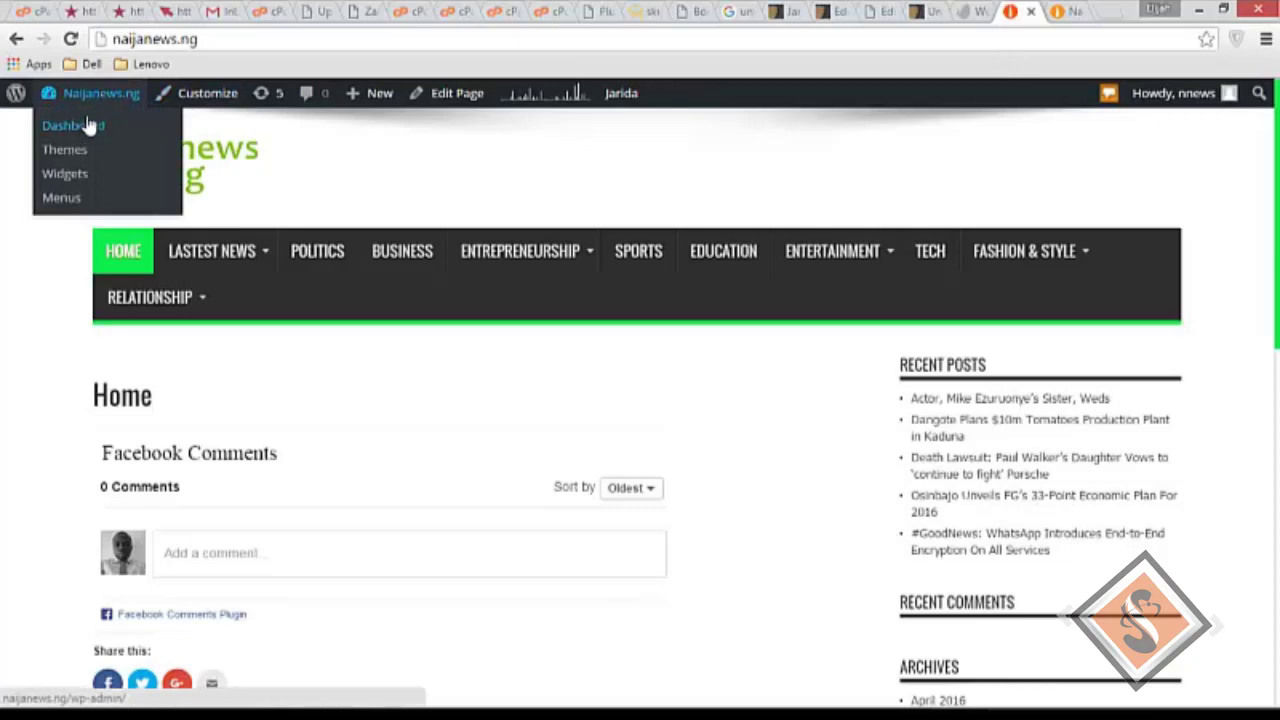
{"action": "left_click", "coordinate": [79, 125]}
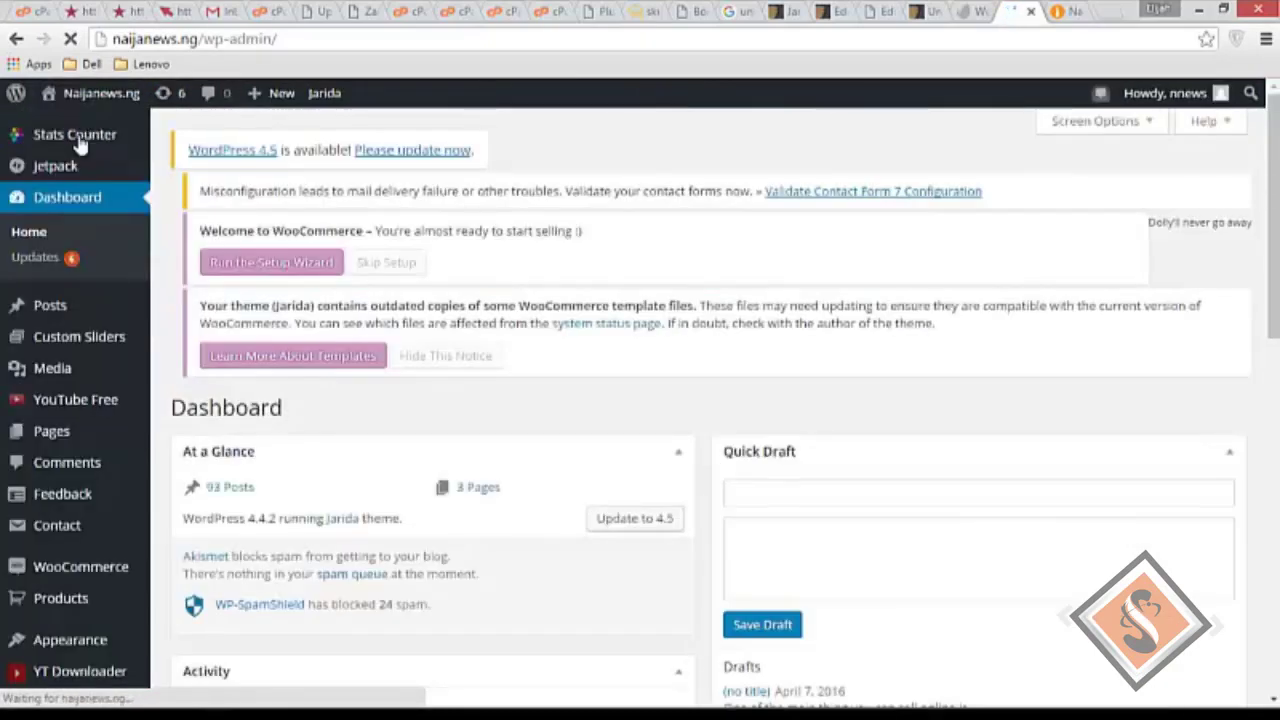
{"action": "scroll", "coordinate": [130, 298], "scroll_direction": "down", "scroll_amount": 1}
{"action": "scroll", "coordinate": [130, 298], "scroll_direction": "down", "scroll_amount": 2}
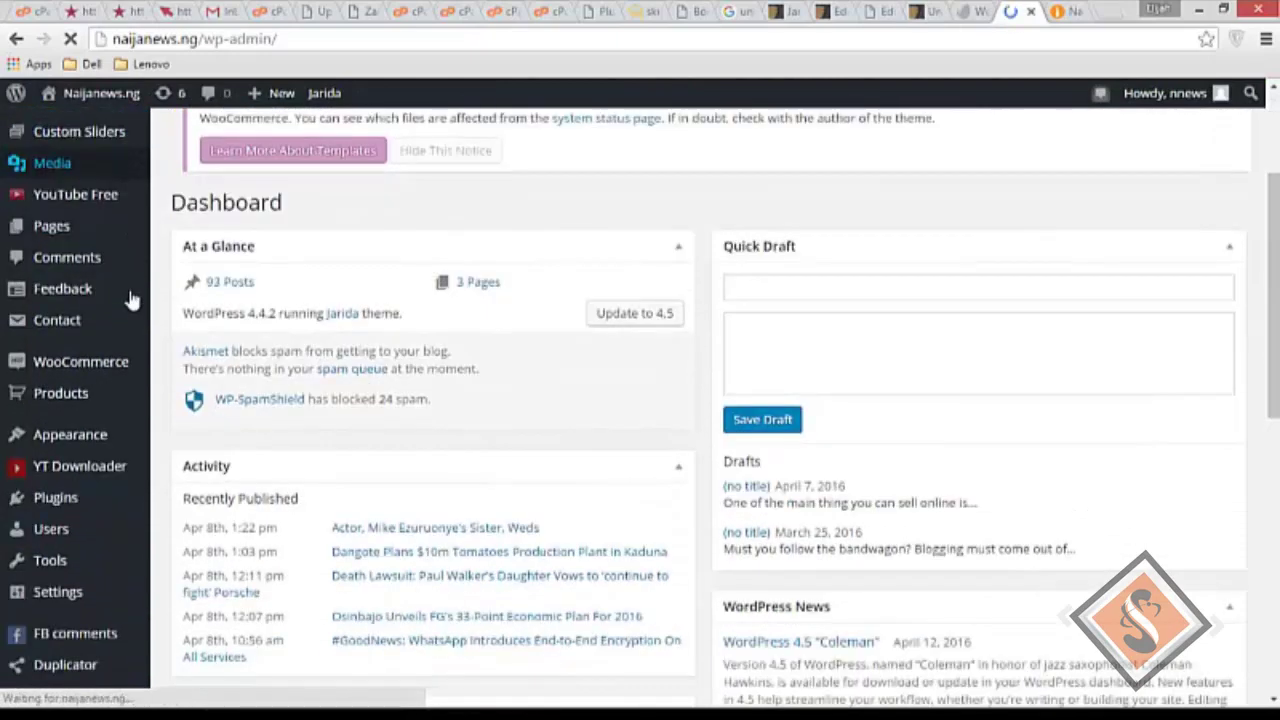
{"action": "scroll", "coordinate": [120, 340], "scroll_direction": "down", "scroll_amount": 5}
{"action": "scroll", "coordinate": [117, 374], "scroll_direction": "down", "scroll_amount": 2}
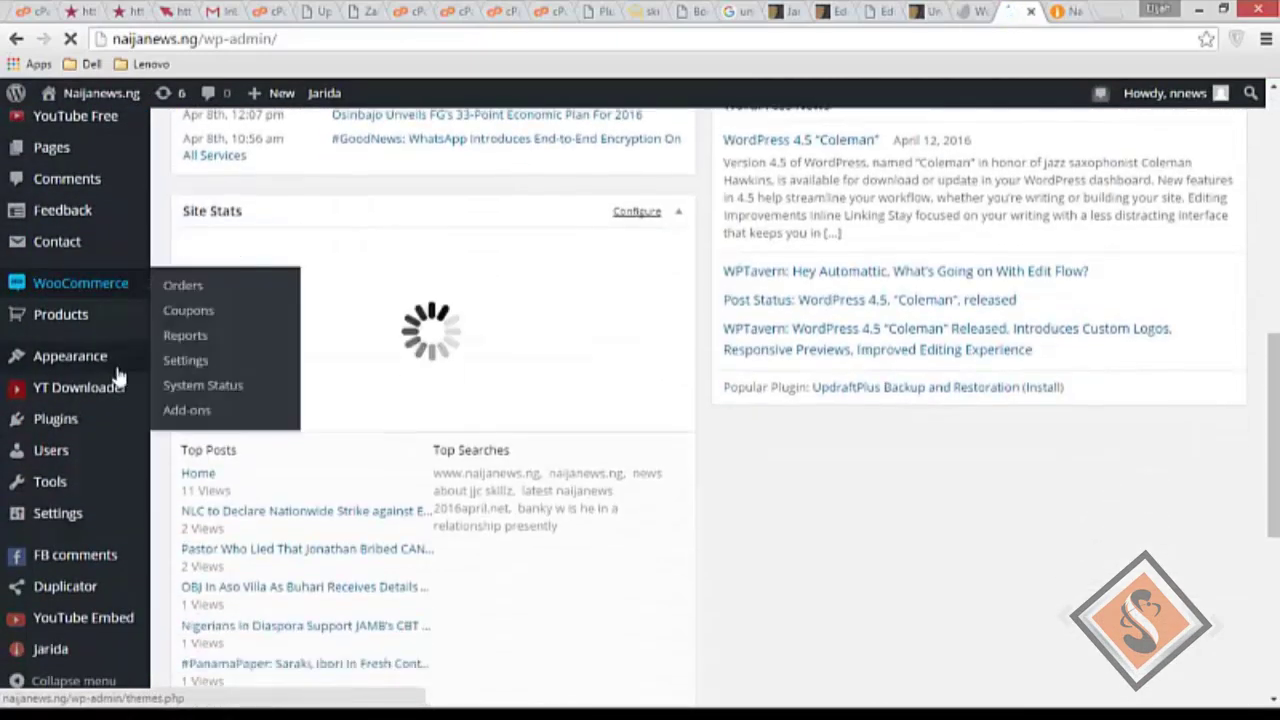
{"action": "mouse_move", "coordinate": [75, 660]}
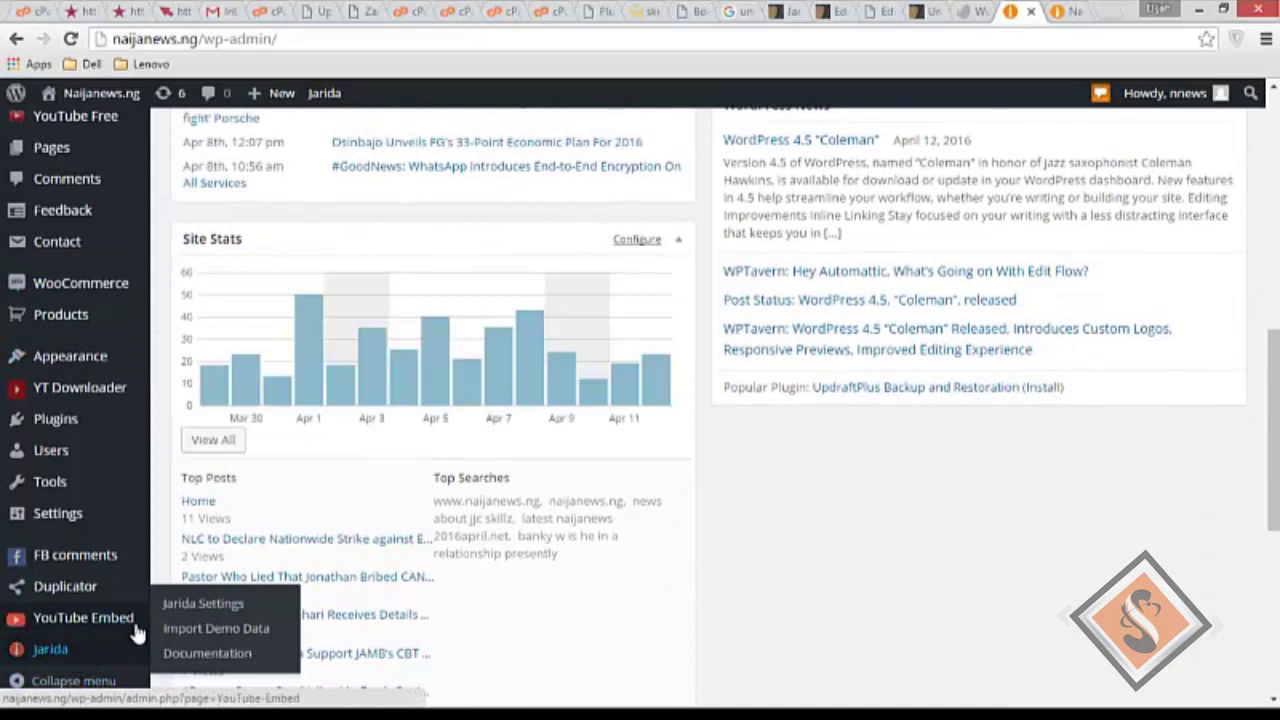
{"action": "left_click", "coordinate": [206, 604]}
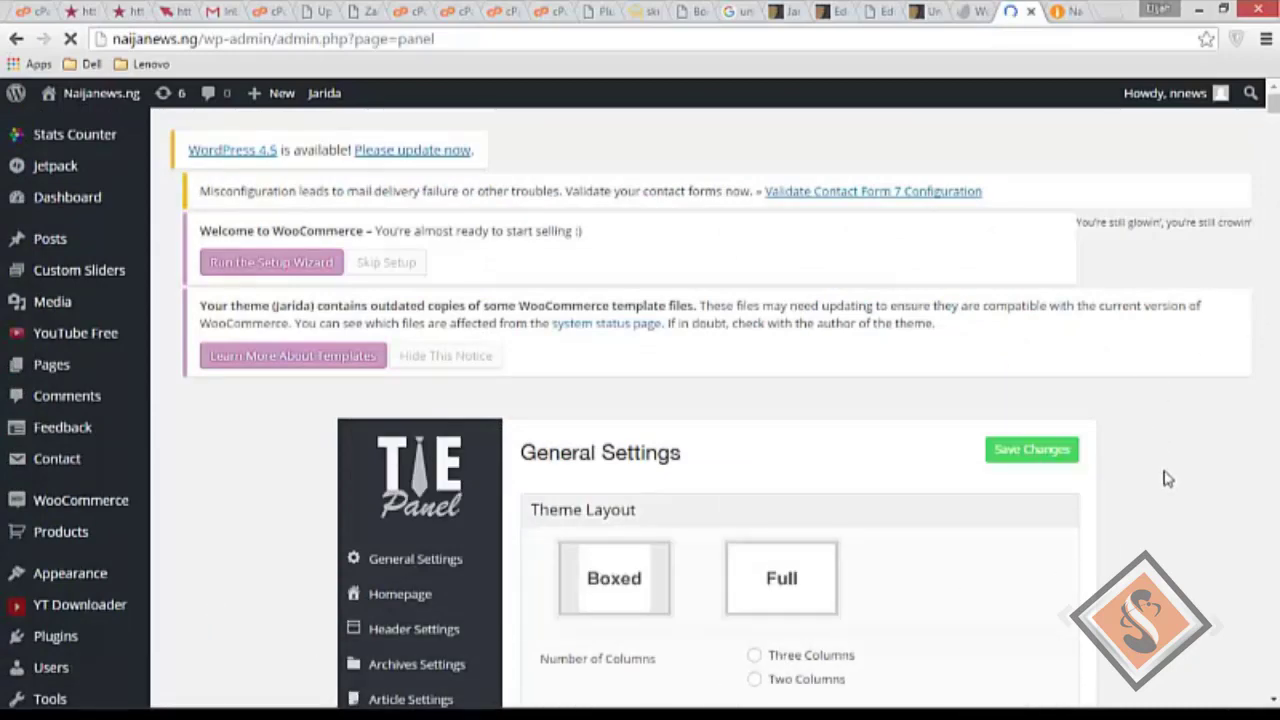
Step: Examine the theme's General Settings, from the theme layout and icons down to the header and footer code
{"action": "scroll", "coordinate": [1166, 482], "scroll_direction": "down", "scroll_amount": 1}
{"action": "scroll", "coordinate": [1166, 486], "scroll_direction": "down", "scroll_amount": 1}
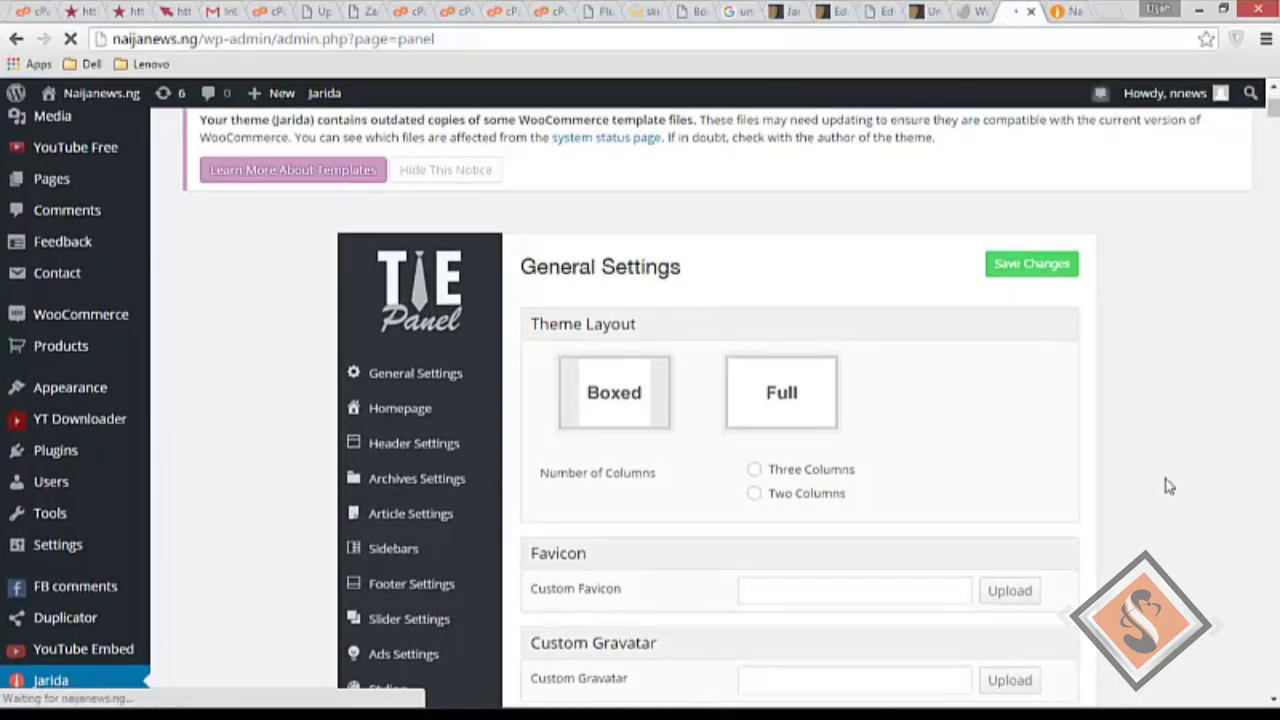
{"action": "scroll", "coordinate": [1168, 486], "scroll_direction": "down", "scroll_amount": 1}
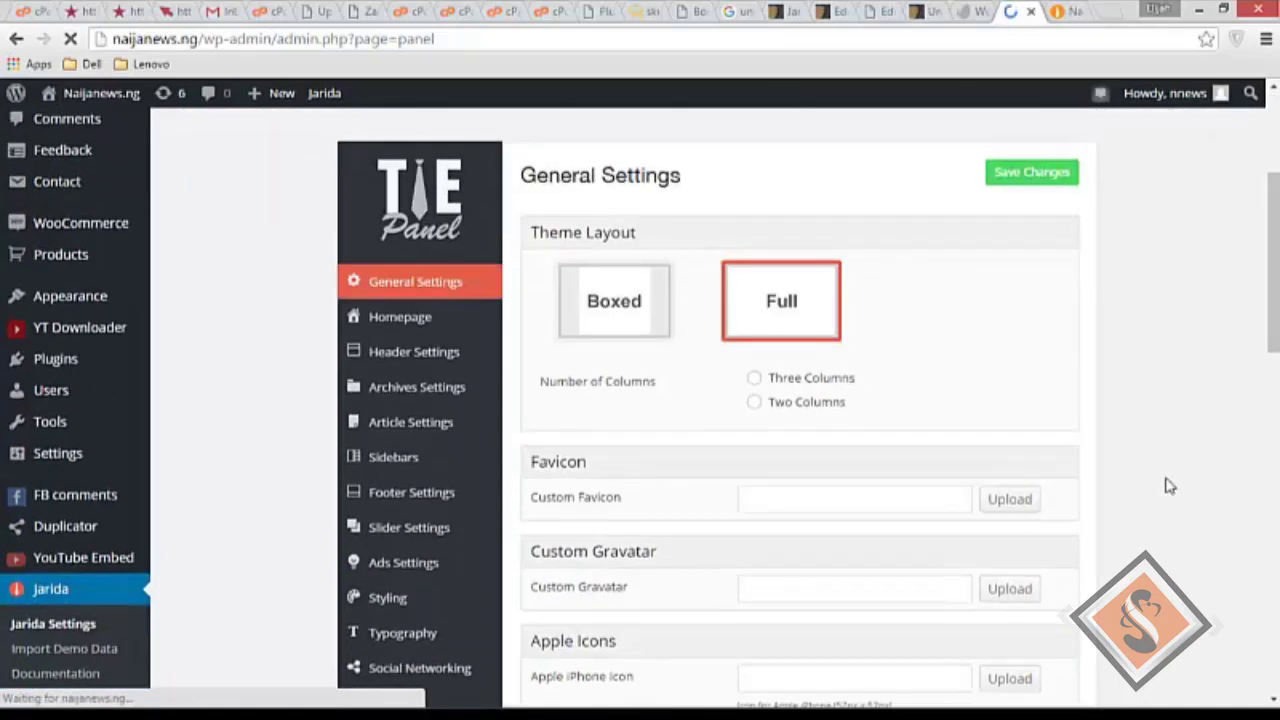
{"action": "scroll", "coordinate": [1168, 486], "scroll_direction": "down", "scroll_amount": 1}
{"action": "scroll", "coordinate": [1168, 486], "scroll_direction": "down", "scroll_amount": 3}
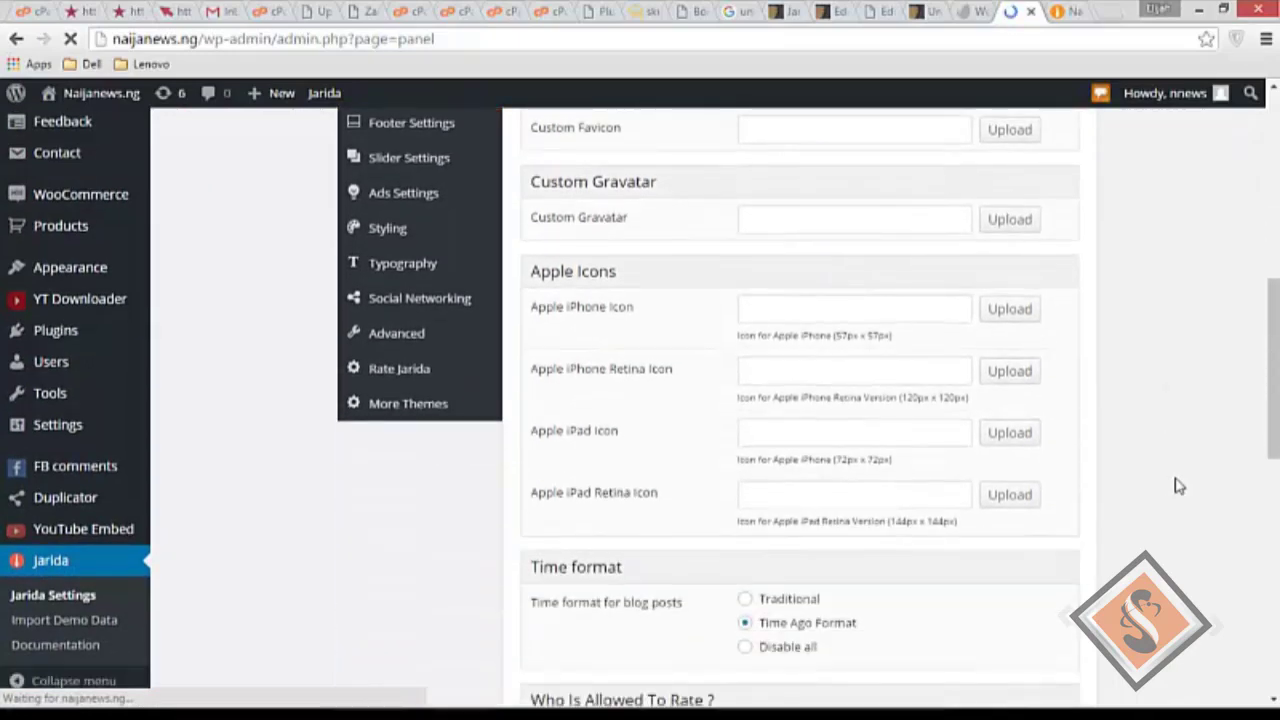
{"action": "scroll", "coordinate": [1176, 486], "scroll_direction": "down", "scroll_amount": 3}
{"action": "scroll", "coordinate": [1274, 560], "scroll_direction": "down", "scroll_amount": 4}
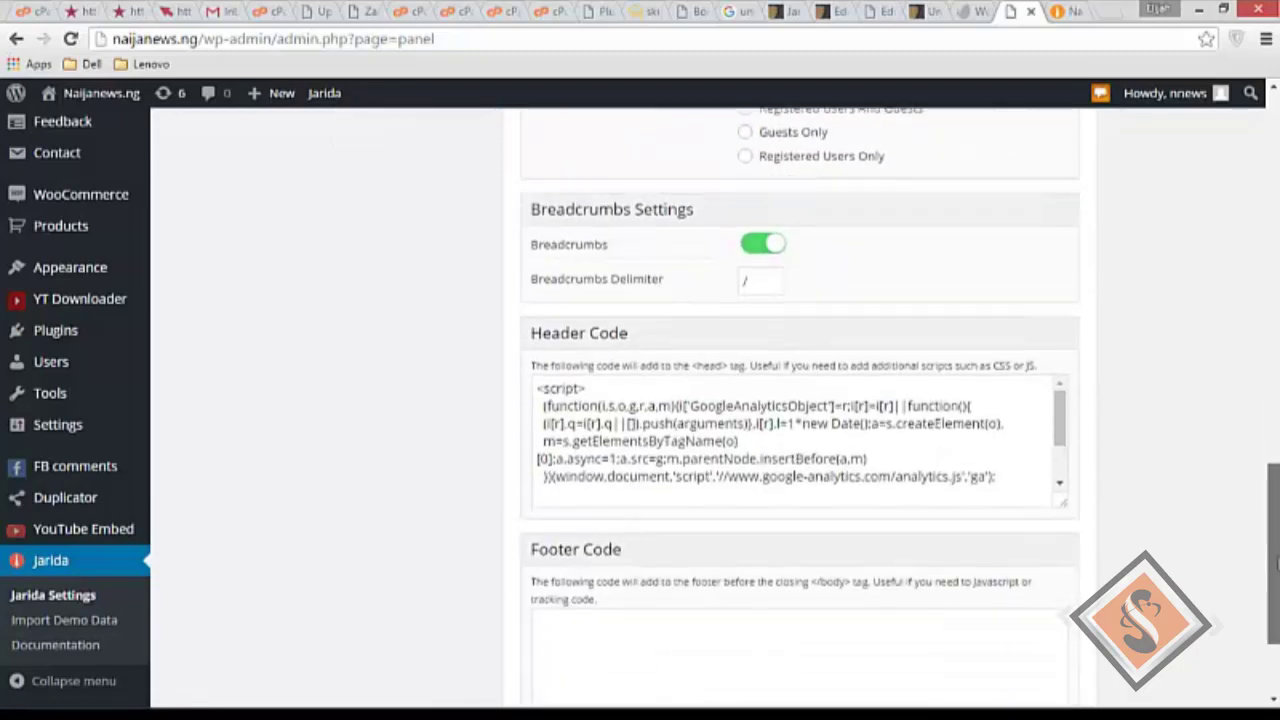
{"action": "left_click_drag", "start_coordinate": [1277, 565], "coordinate": [1267, 288]}
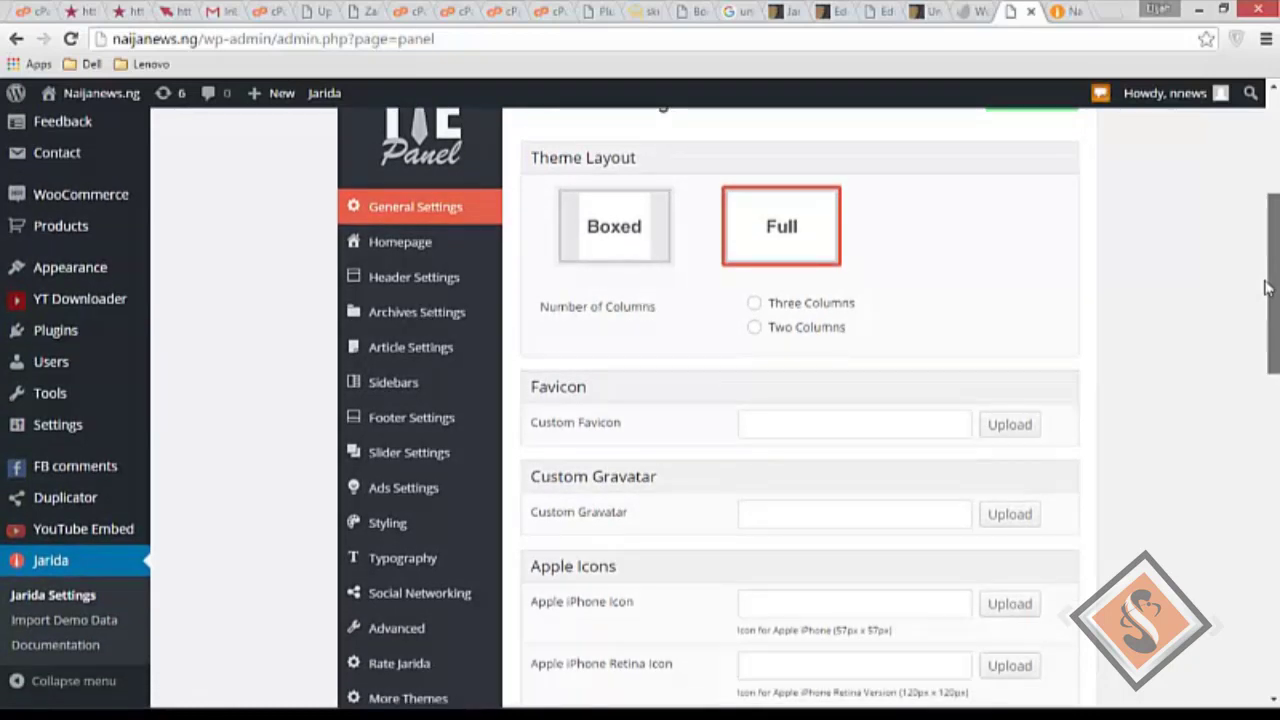
Step: In the Homepage settings, set the home page display to Latest posts - Blog Layout and save the changes
{"action": "left_click", "coordinate": [405, 245]}
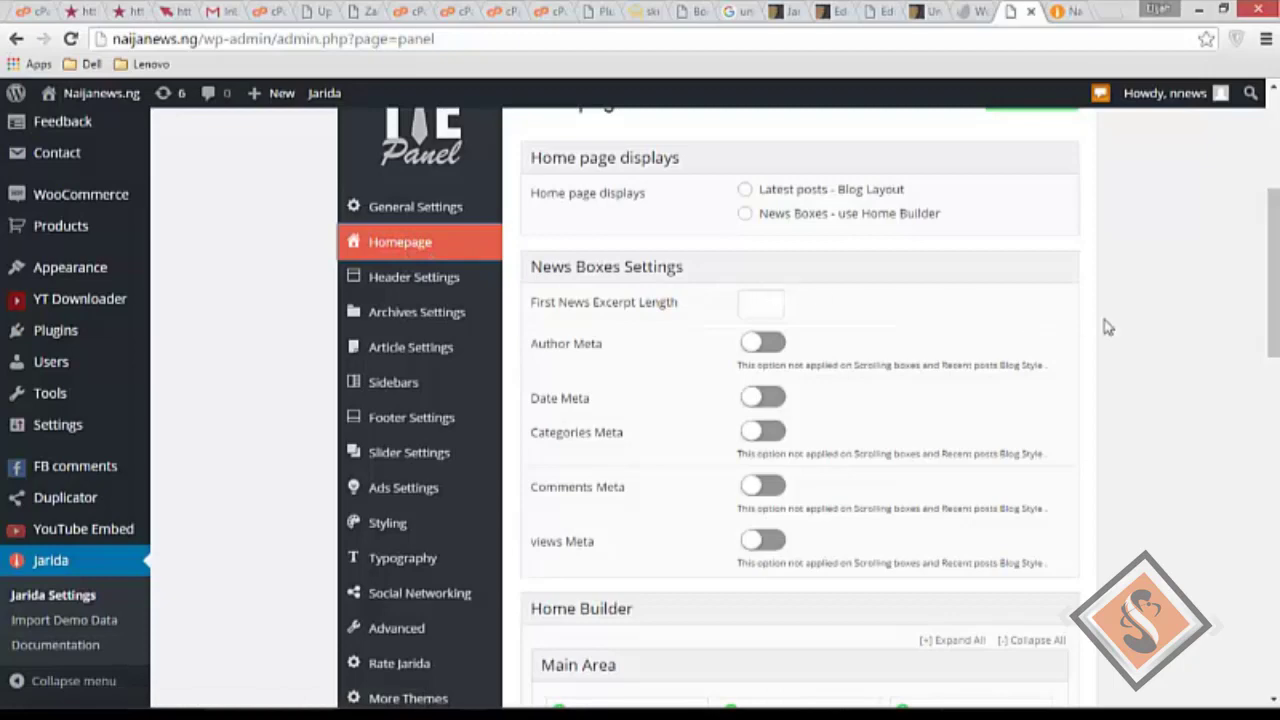
{"action": "left_click_drag", "start_coordinate": [1276, 318], "coordinate": [1274, 276]}
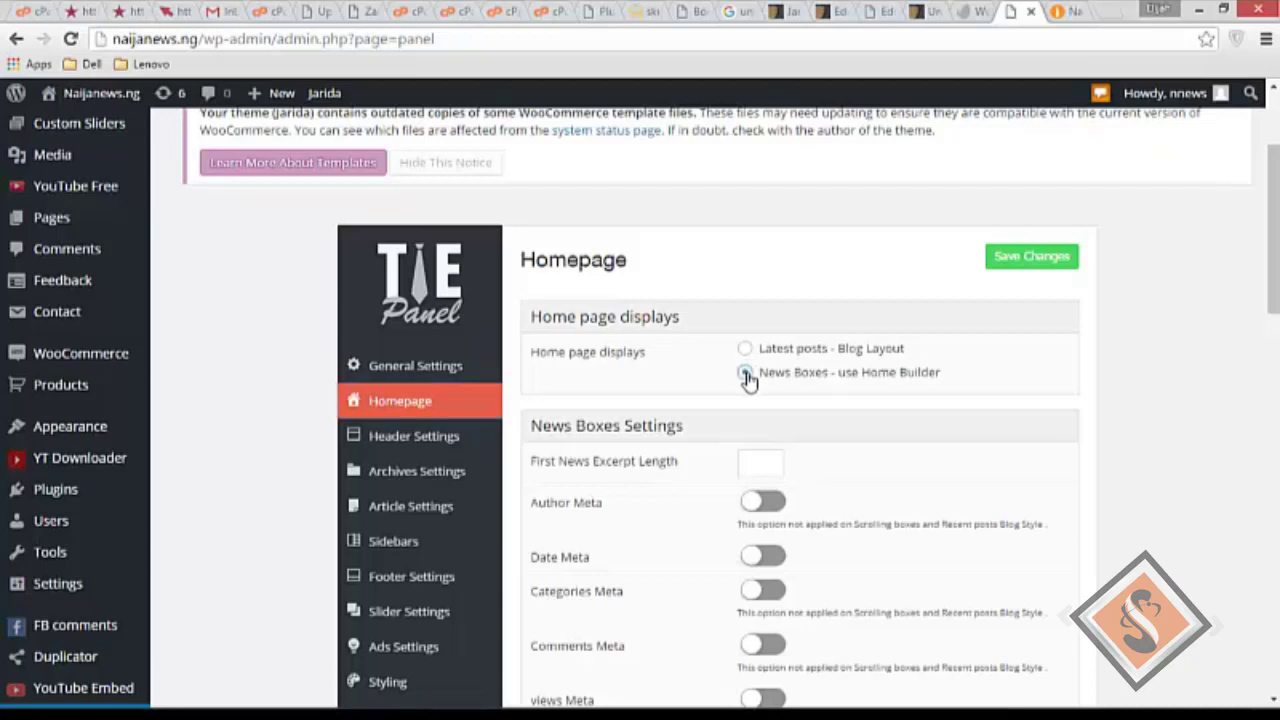
{"action": "left_click", "coordinate": [745, 349]}
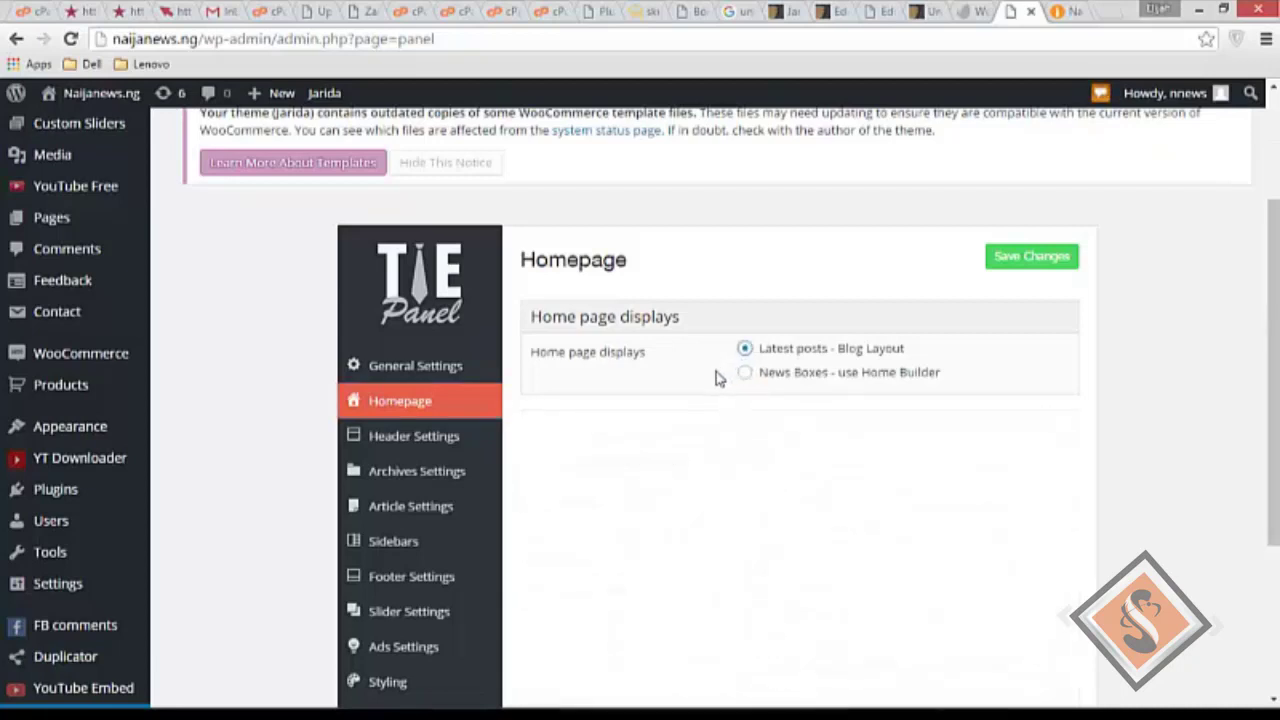
{"action": "left_click", "coordinate": [1031, 257]}
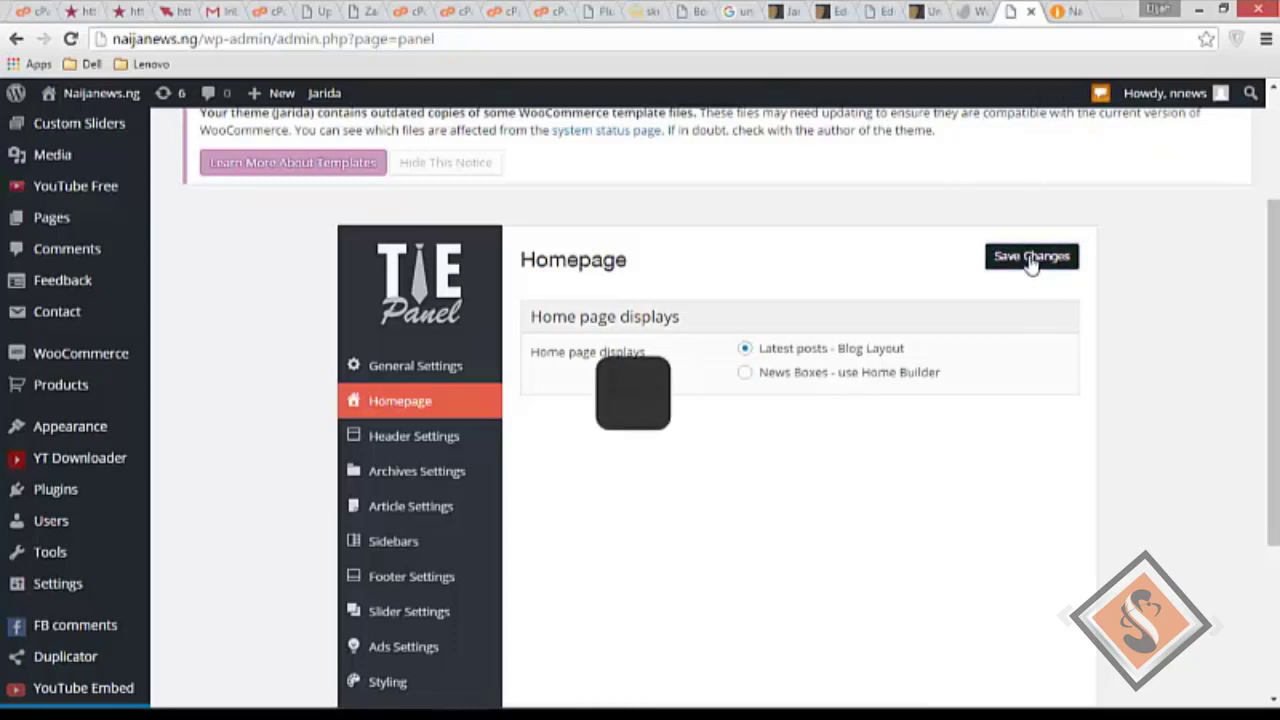
Step: Reload the live Naijanews.ng site and check its homepage content down to the footer
{"action": "left_click", "coordinate": [1063, 11]}
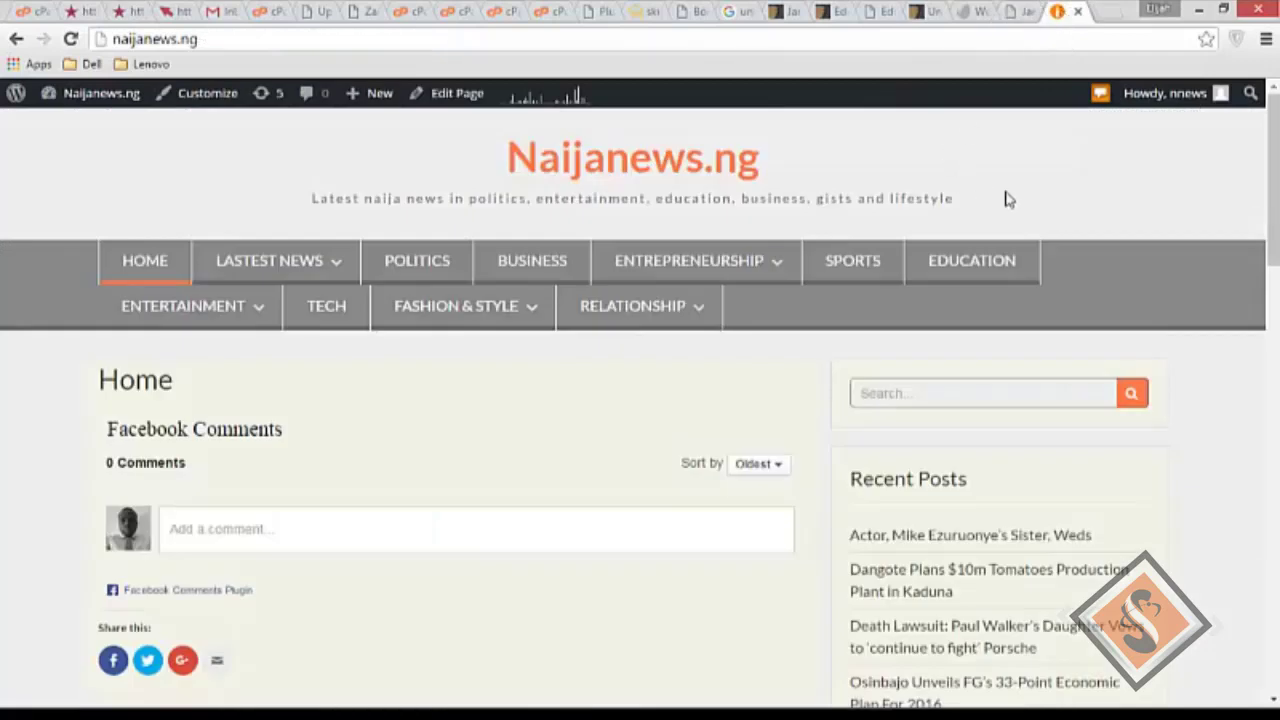
{"action": "right_click", "coordinate": [1081, 170]}
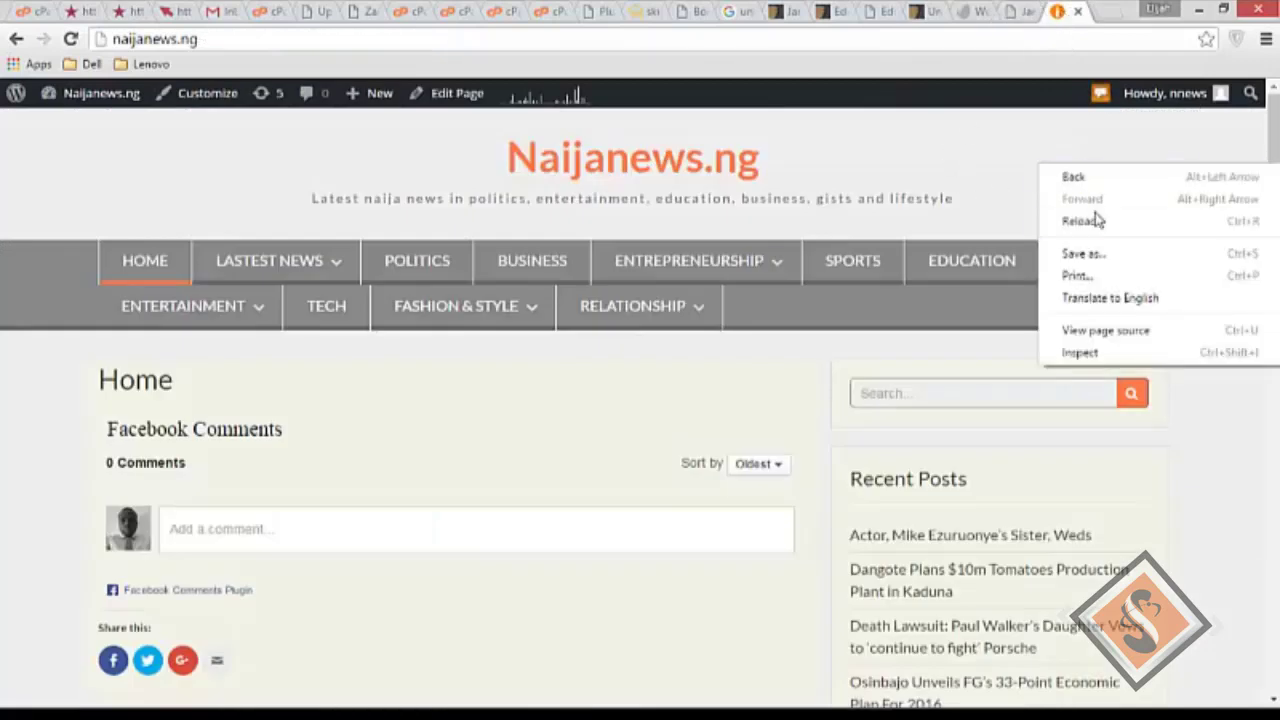
{"action": "left_click", "coordinate": [1094, 217]}
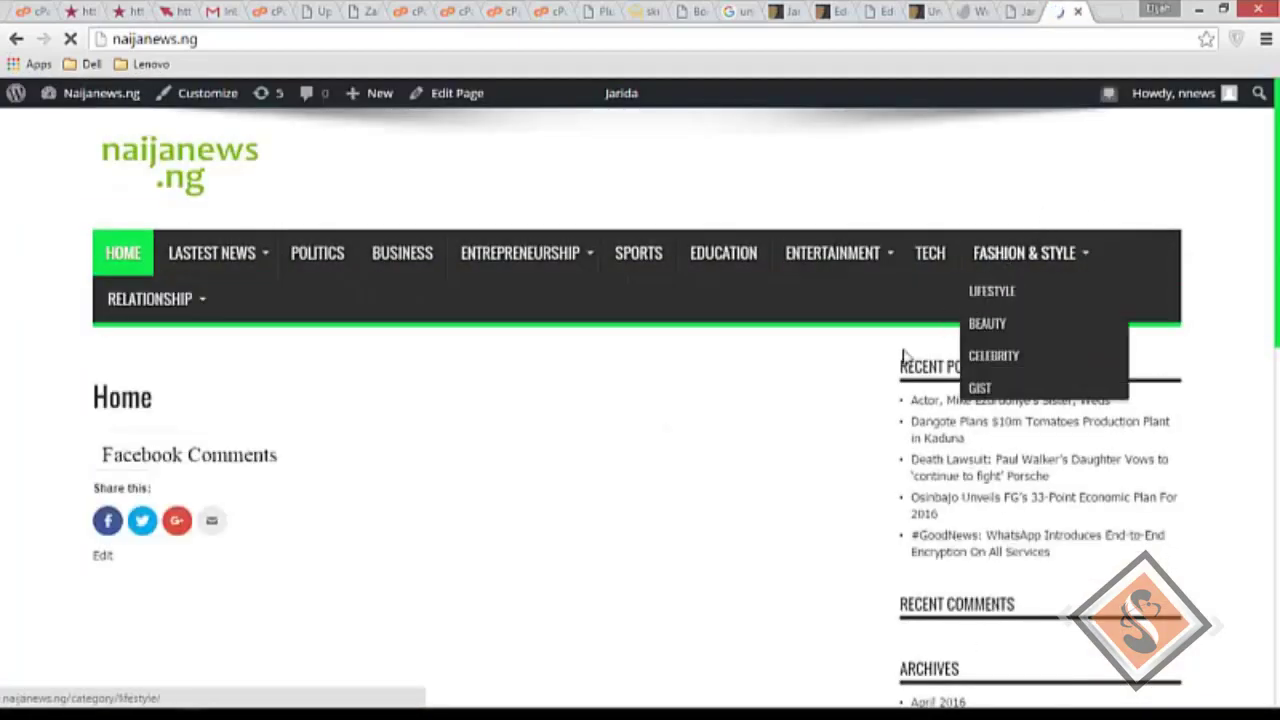
{"action": "scroll", "coordinate": [680, 426], "scroll_direction": "down", "scroll_amount": 1}
{"action": "scroll", "coordinate": [680, 426], "scroll_direction": "down", "scroll_amount": 2}
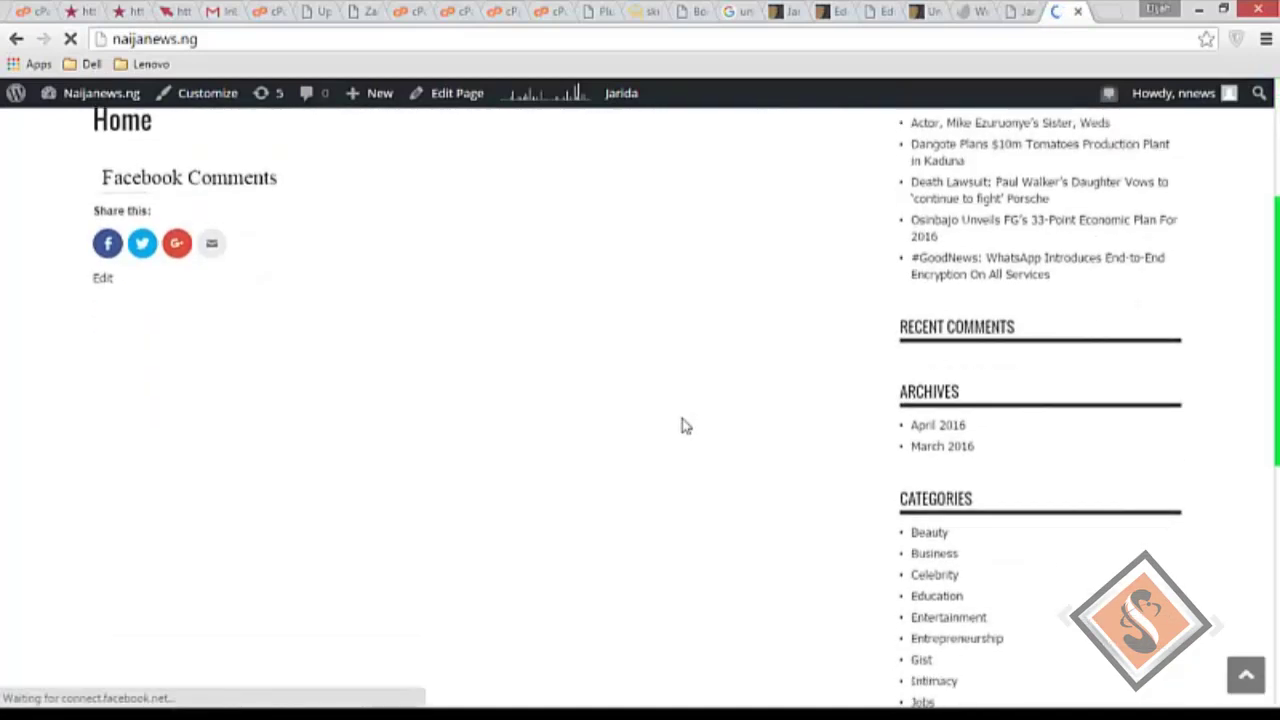
{"action": "scroll", "coordinate": [680, 426], "scroll_direction": "down", "scroll_amount": 5}
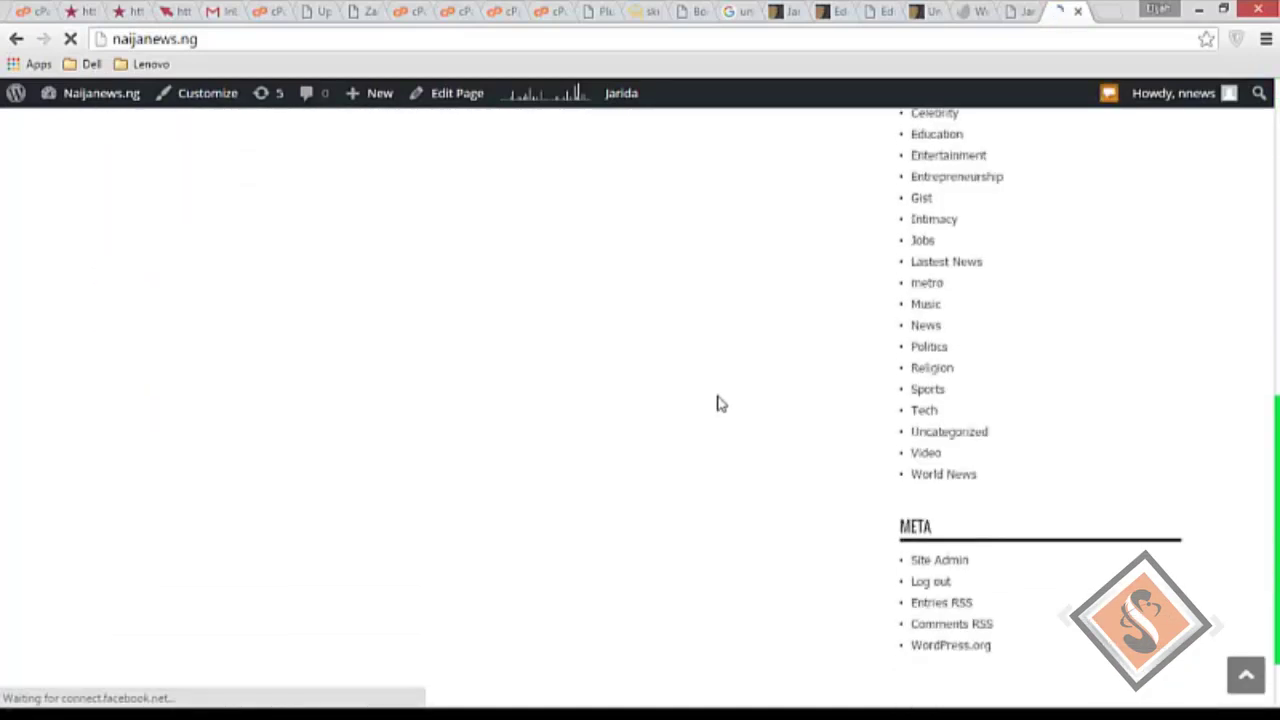
{"action": "scroll", "coordinate": [1278, 512], "scroll_direction": "down", "scroll_amount": 1}
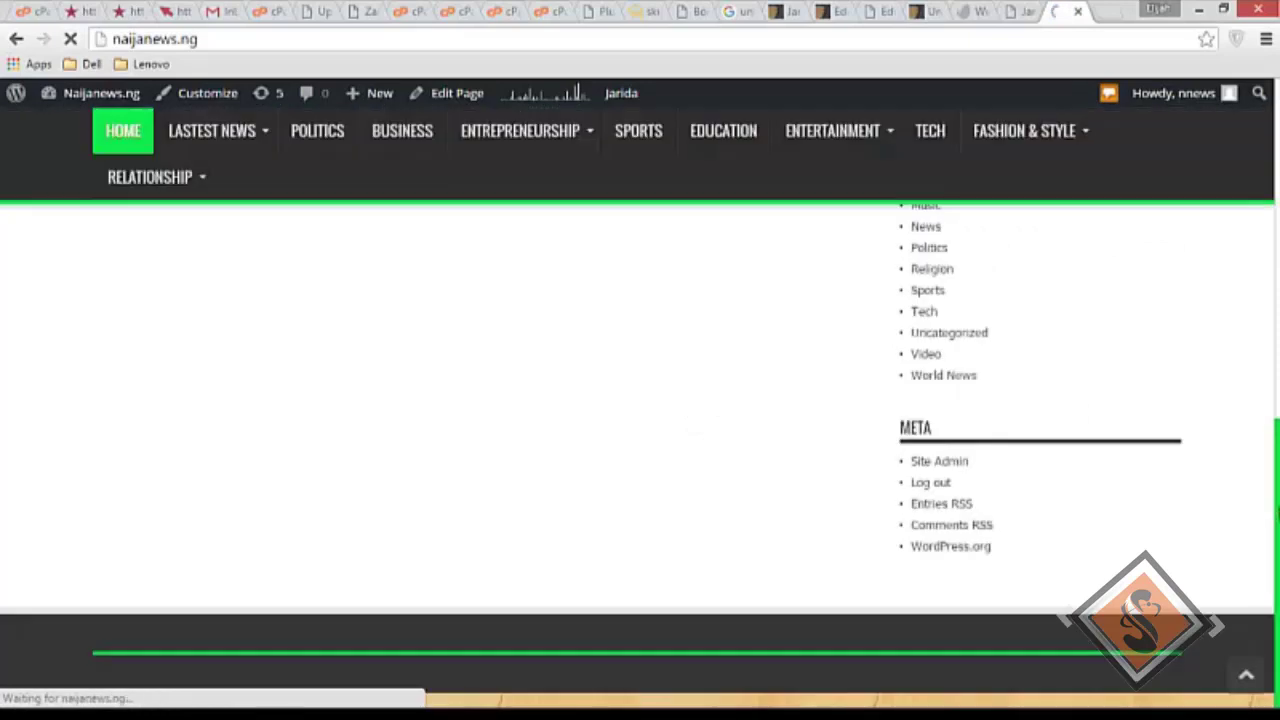
Step: Back in the theme settings, set the home page display to News Boxes - use Home Builder and review the Home Builder areas
{"action": "left_click", "coordinate": [1012, 14]}
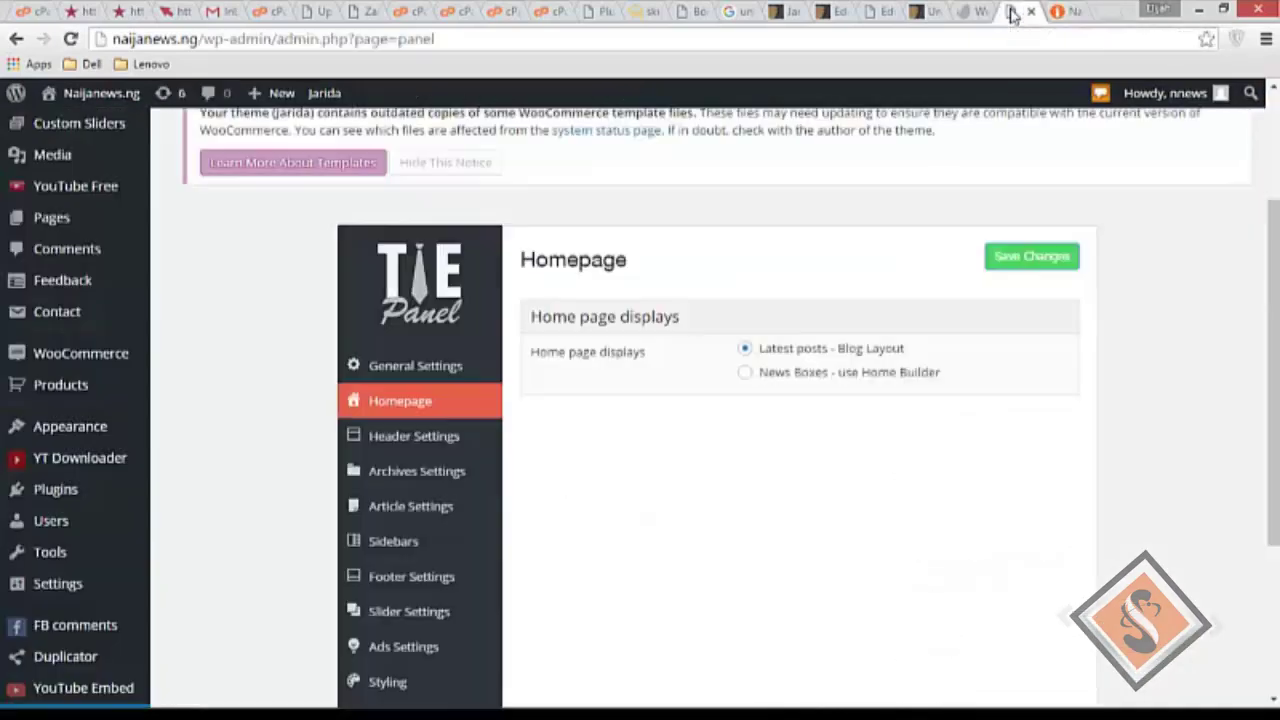
{"action": "left_click", "coordinate": [745, 374]}
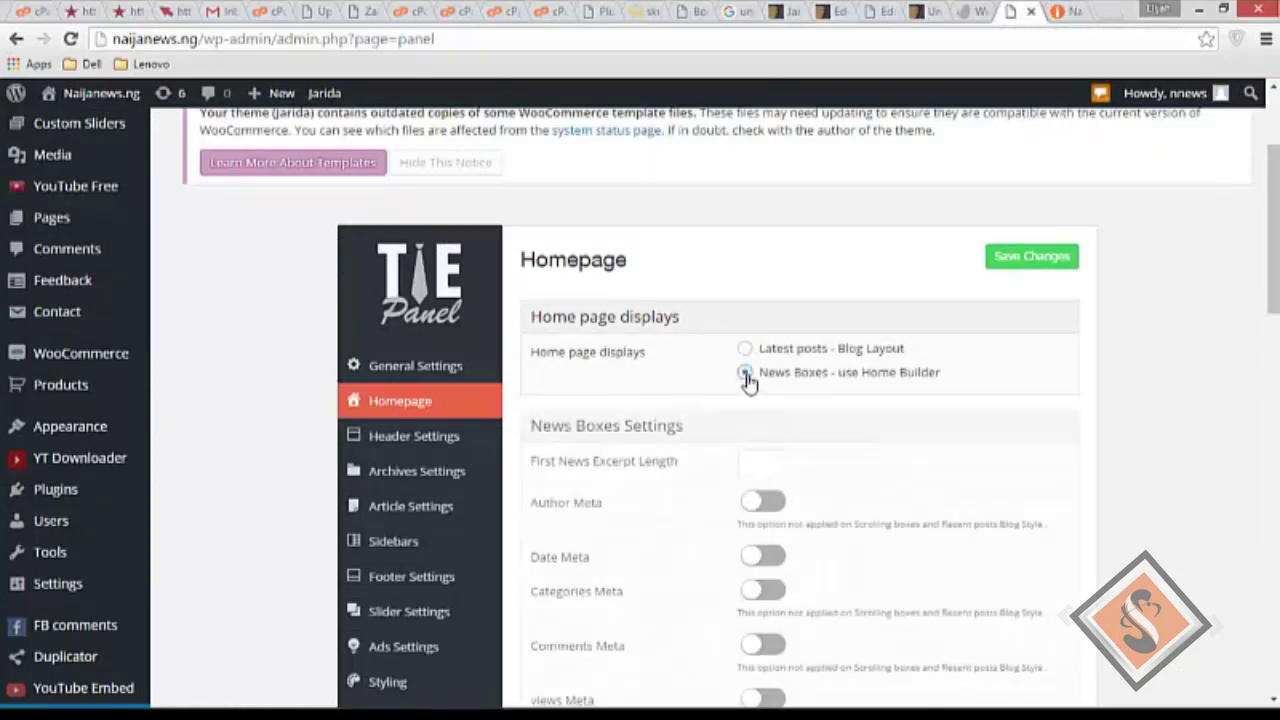
{"action": "scroll", "coordinate": [747, 383], "scroll_direction": "down", "scroll_amount": 2}
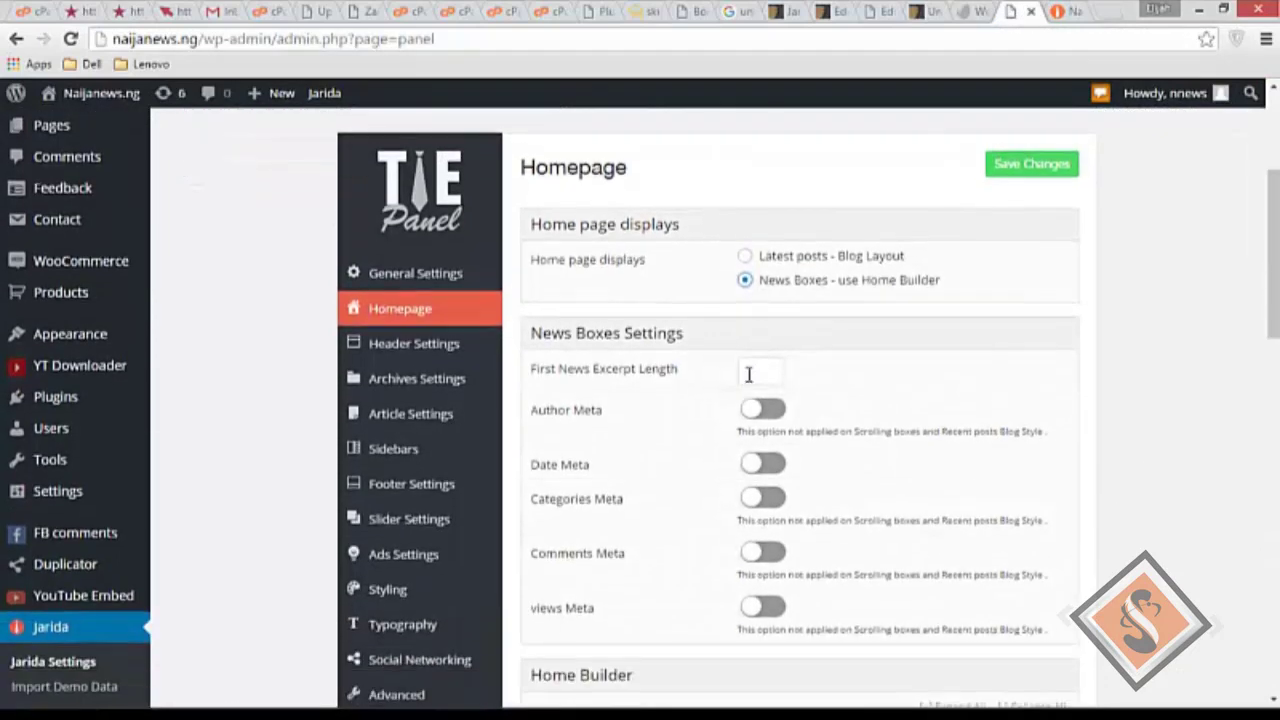
{"action": "scroll", "coordinate": [747, 383], "scroll_direction": "down", "scroll_amount": 2}
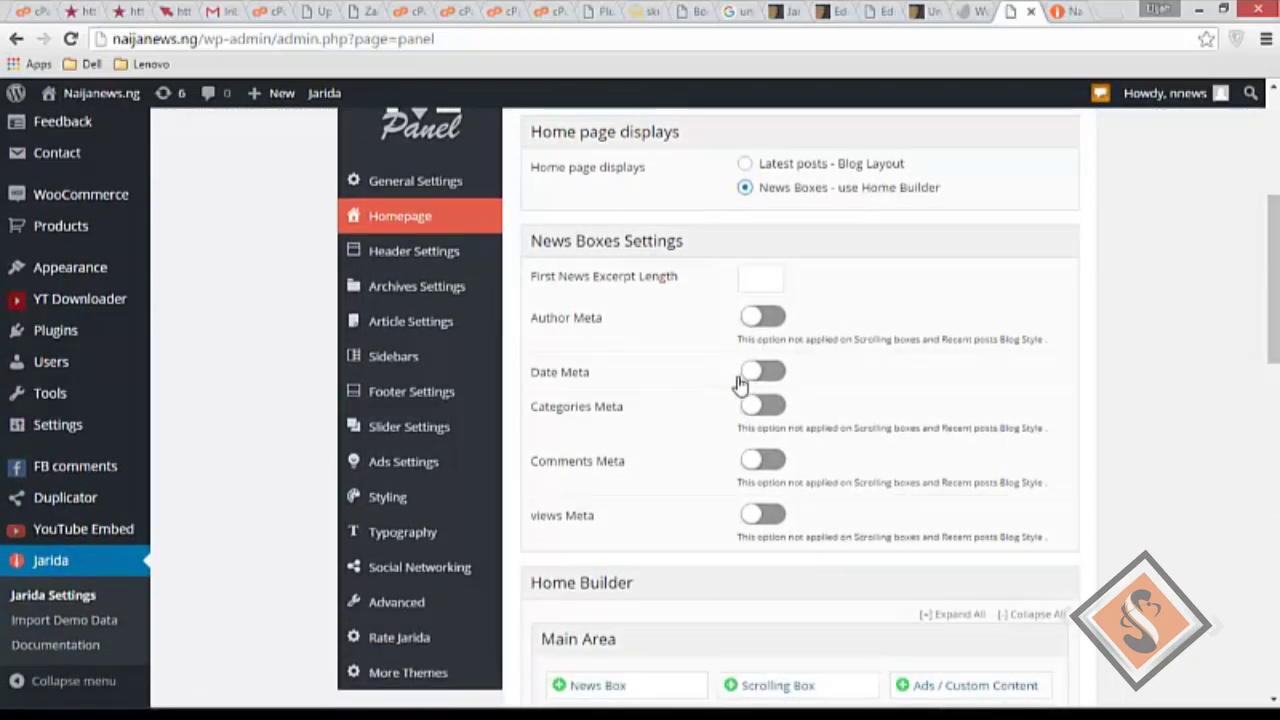
{"action": "scroll", "coordinate": [740, 383], "scroll_direction": "down", "scroll_amount": 2}
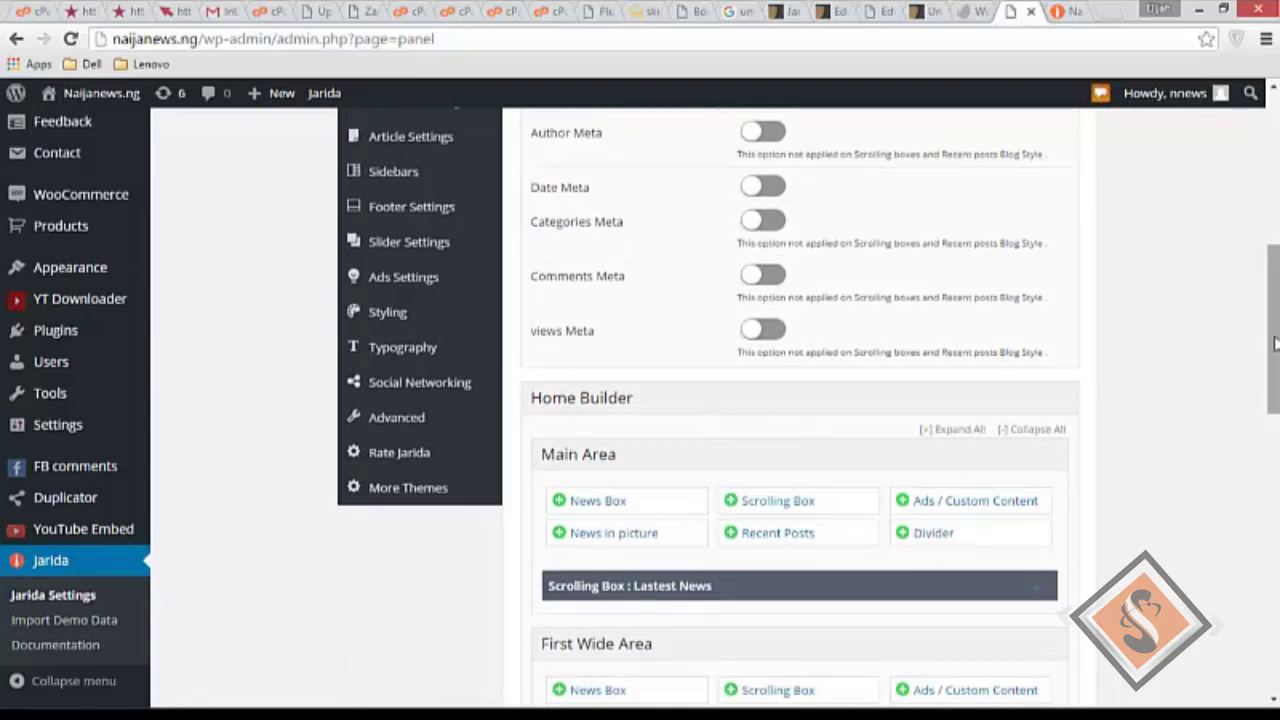
{"action": "left_click_drag", "start_coordinate": [1274, 350], "coordinate": [1274, 594]}
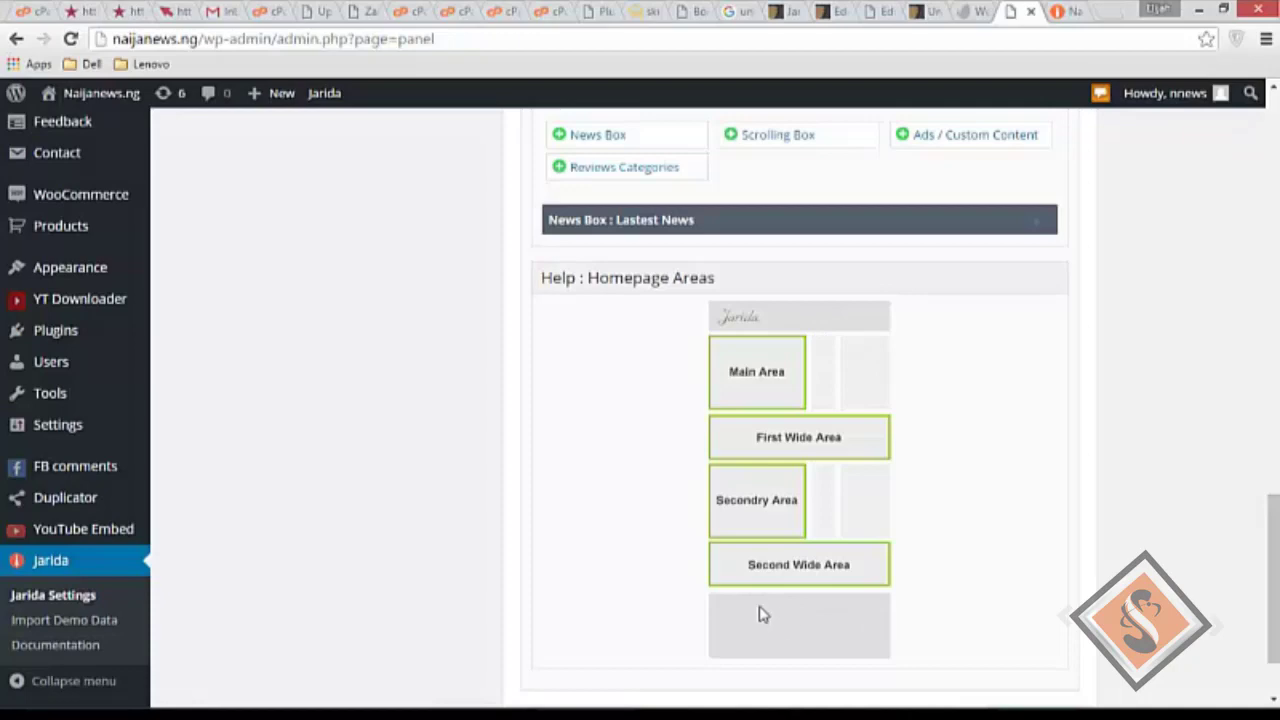
Step: Add a News Box to the Home Builder's Main Area and choose the box style with two side-by-side columns
{"action": "left_click_drag", "start_coordinate": [1275, 557], "coordinate": [1273, 378]}
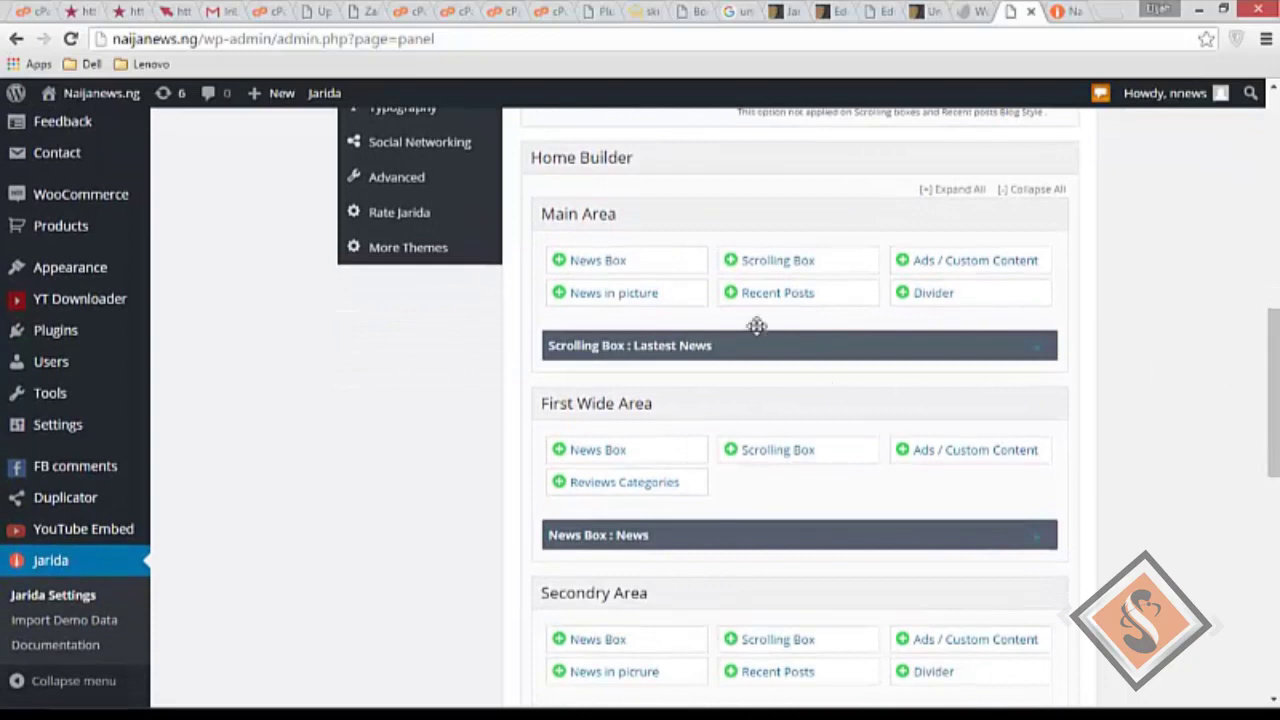
{"action": "left_click", "coordinate": [647, 262]}
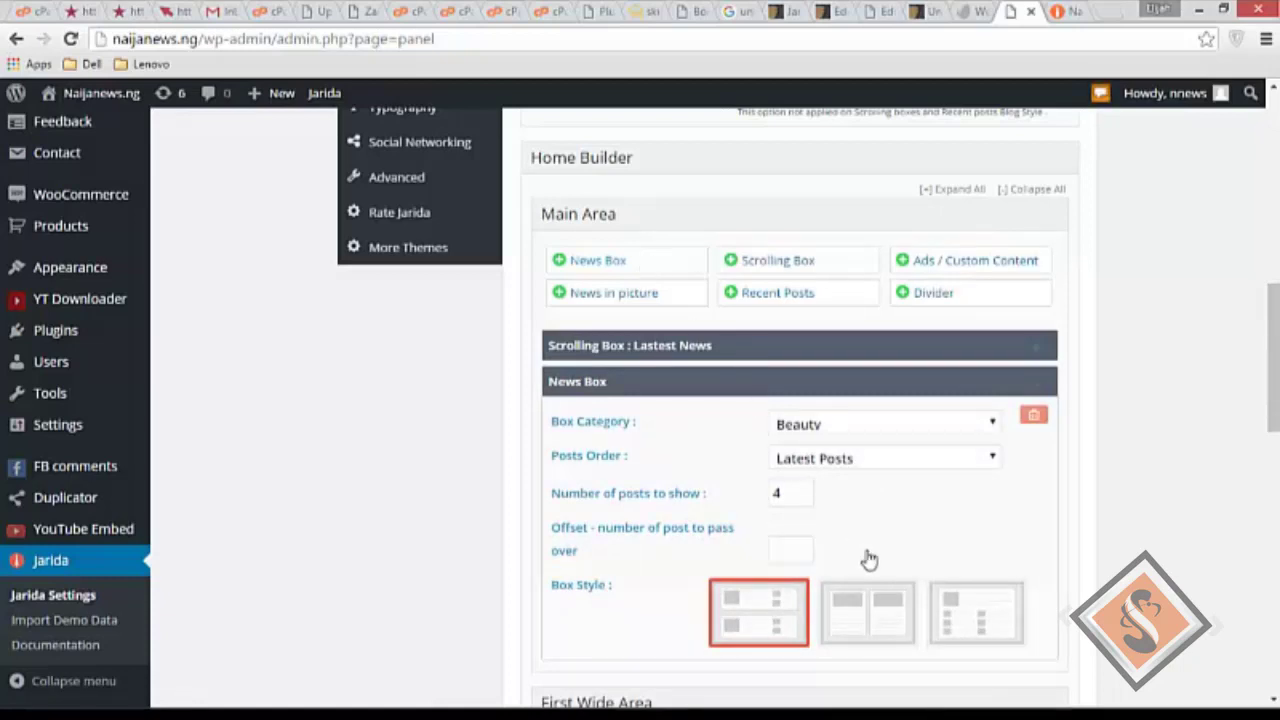
{"action": "left_click", "coordinate": [887, 608]}
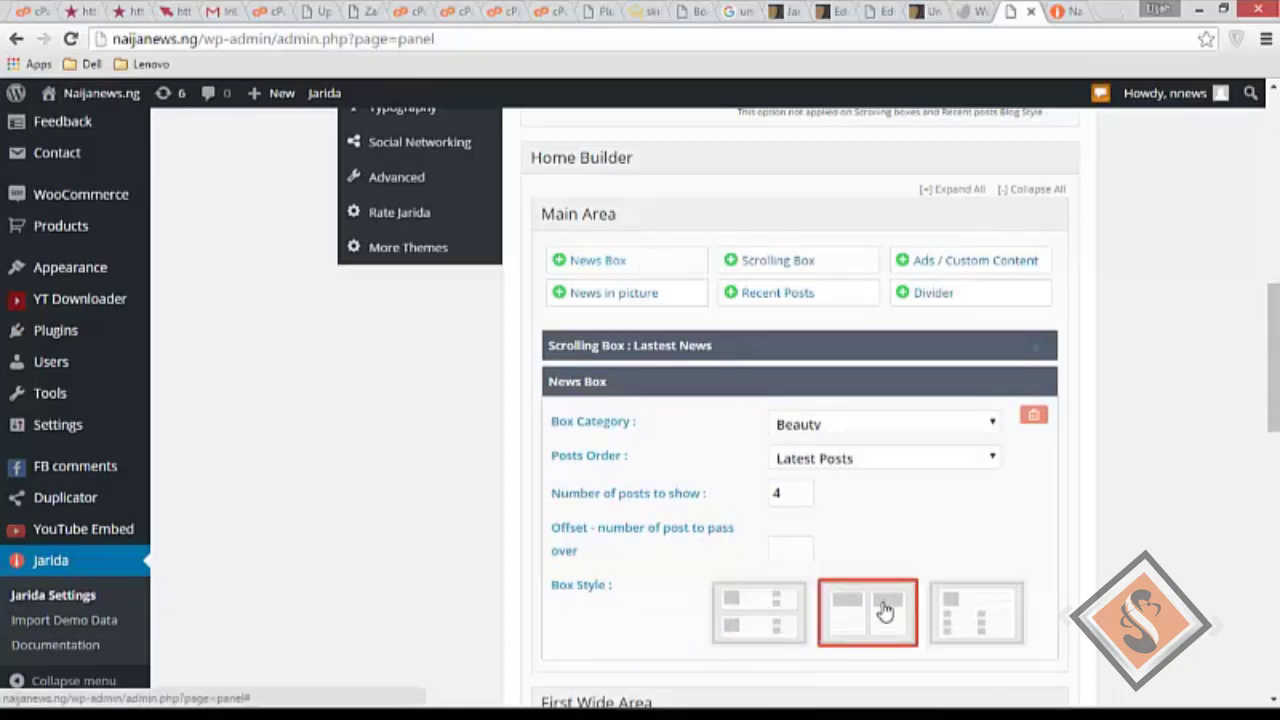
Step: Set the new News Box's category to Entertainment and its number of posts to 6, and save the changes
{"action": "left_click", "coordinate": [877, 426]}
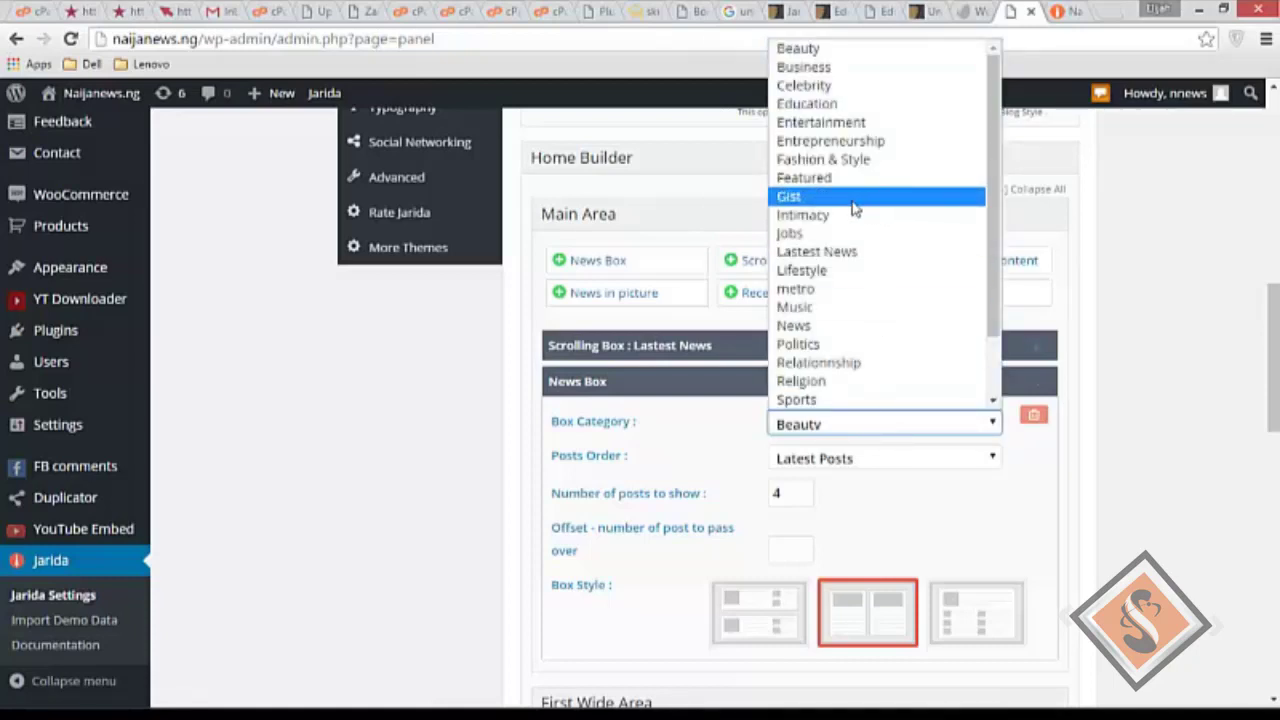
{"action": "left_click", "coordinate": [853, 128]}
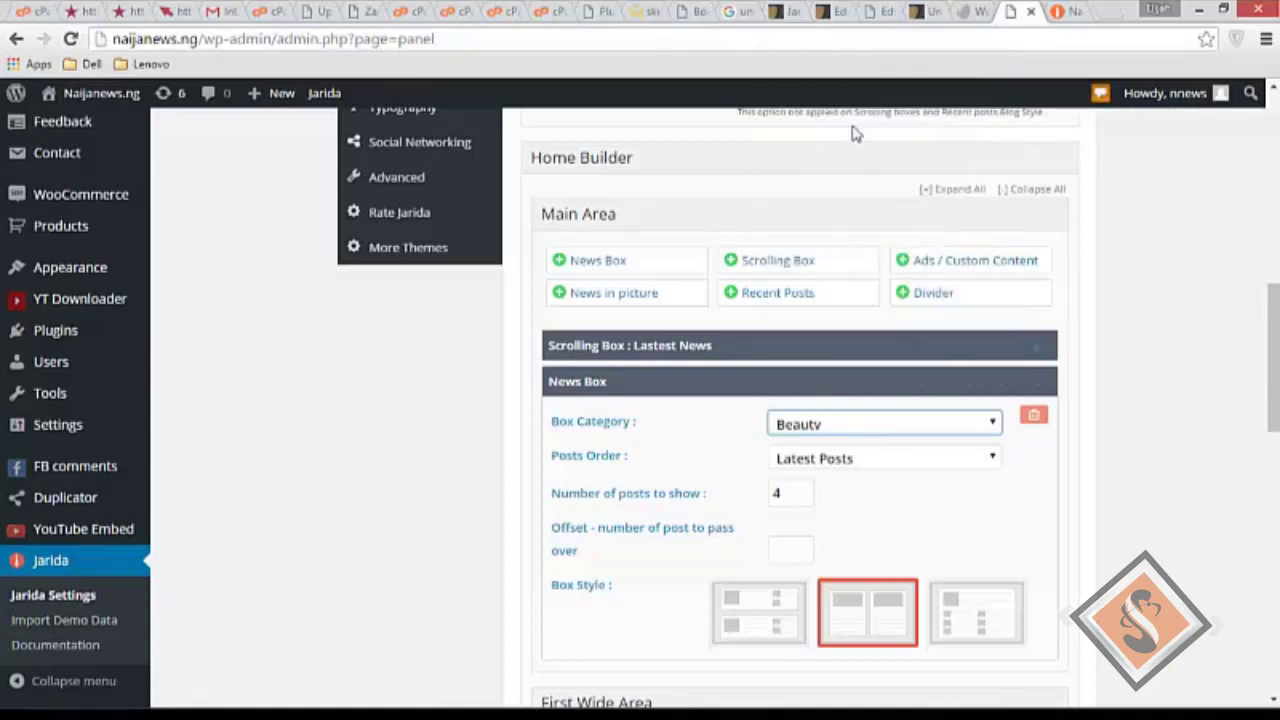
{"action": "double_click", "coordinate": [796, 490]}
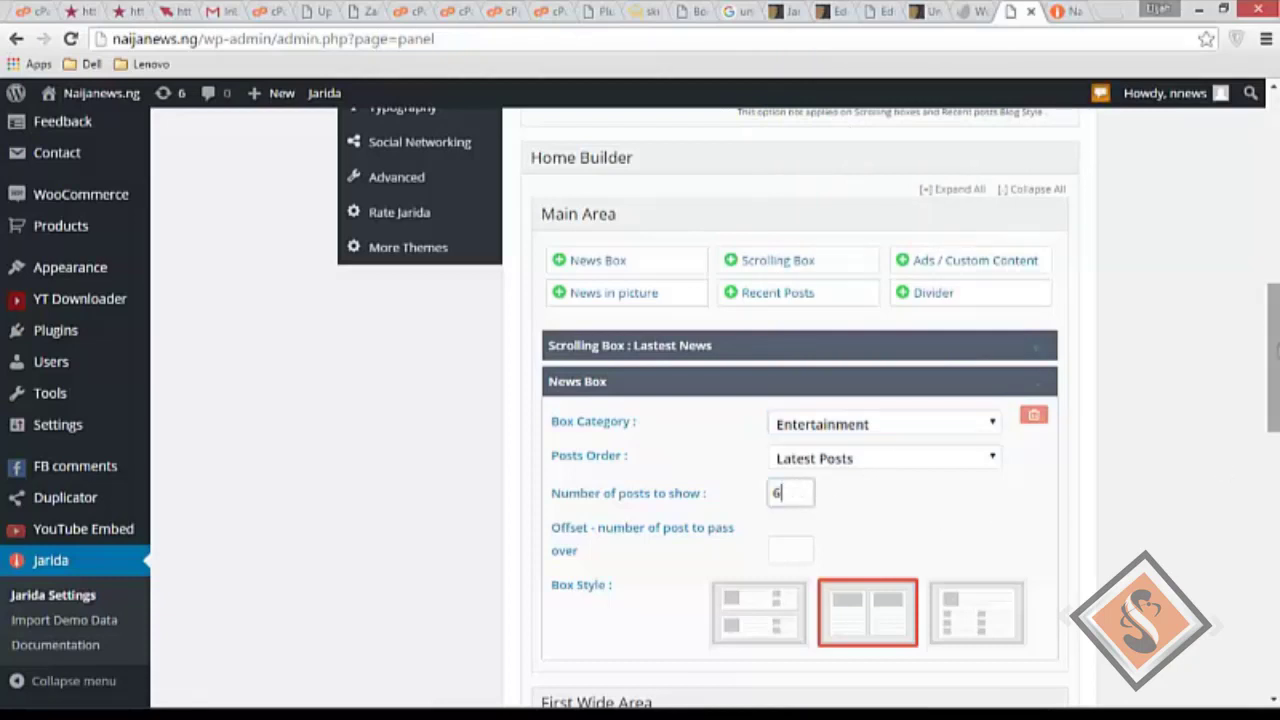
{"action": "left_click_drag", "start_coordinate": [1274, 349], "coordinate": [1234, 166]}
{"action": "left_click", "coordinate": [1030, 228]}
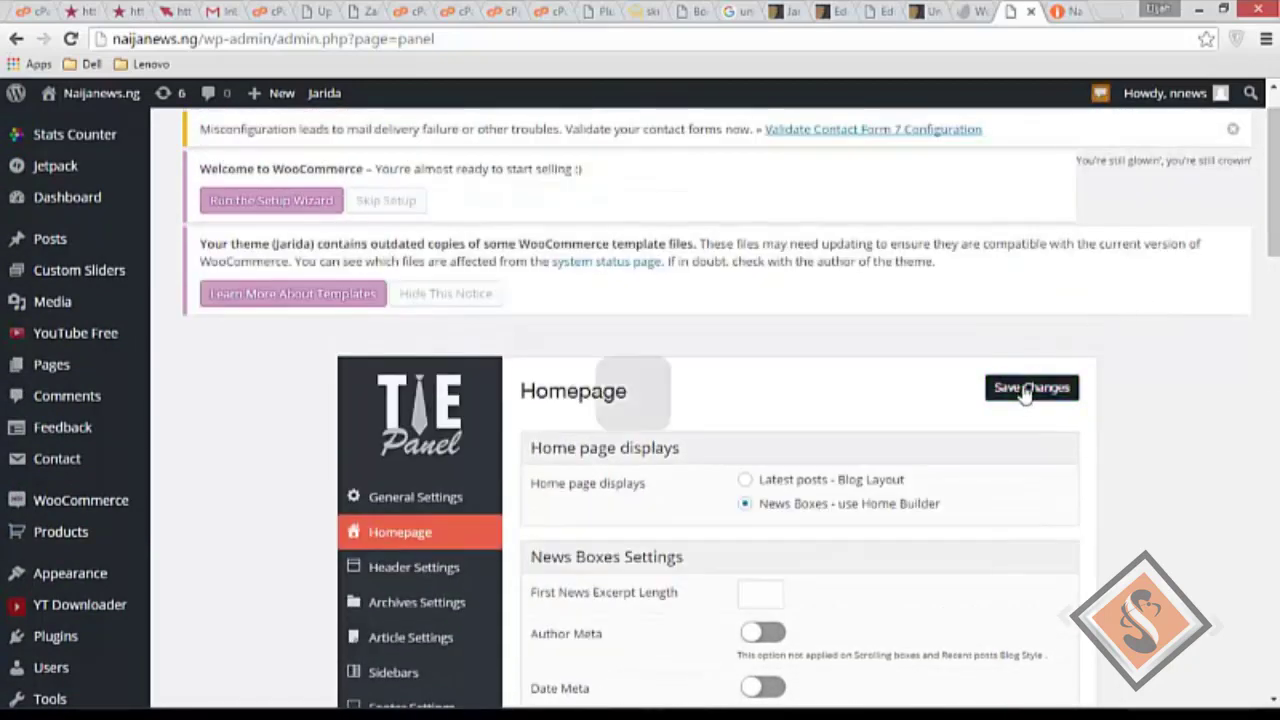
Step: Reload the live Naijanews.ng homepage and check it for the new News Box
{"action": "left_click", "coordinate": [1066, 11]}
{"action": "right_click", "coordinate": [834, 151]}
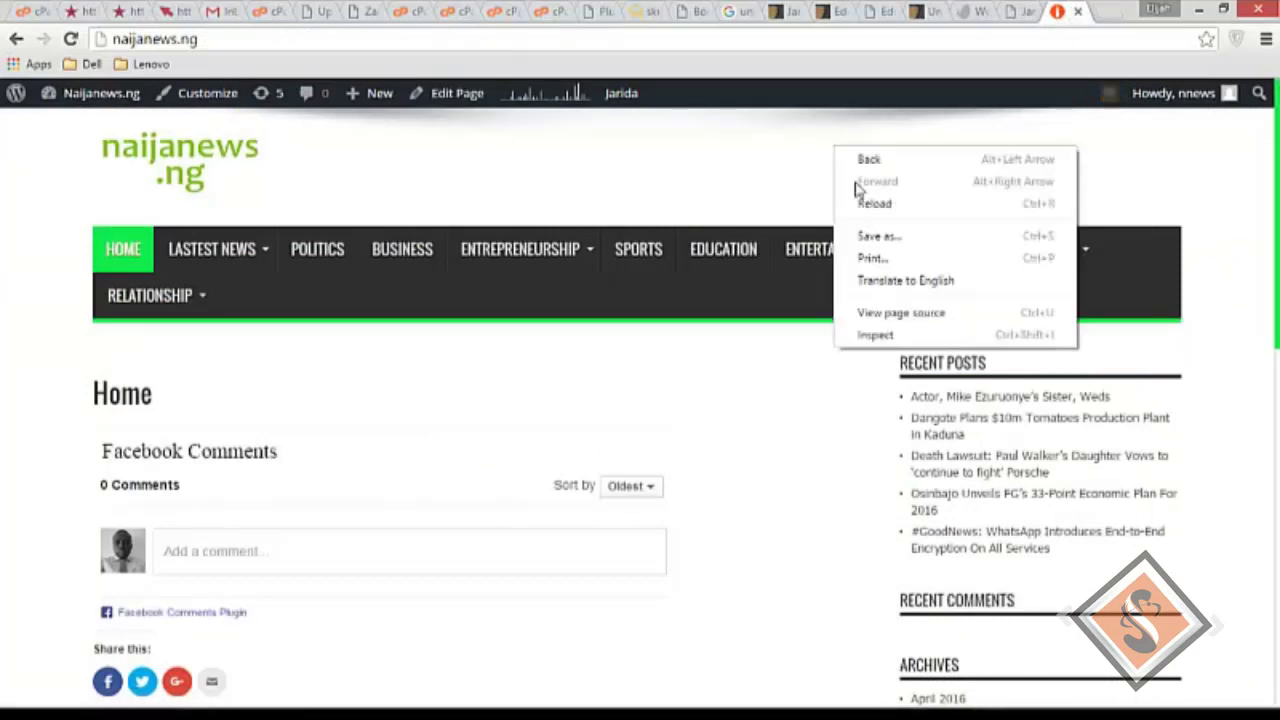
{"action": "left_click", "coordinate": [873, 203]}
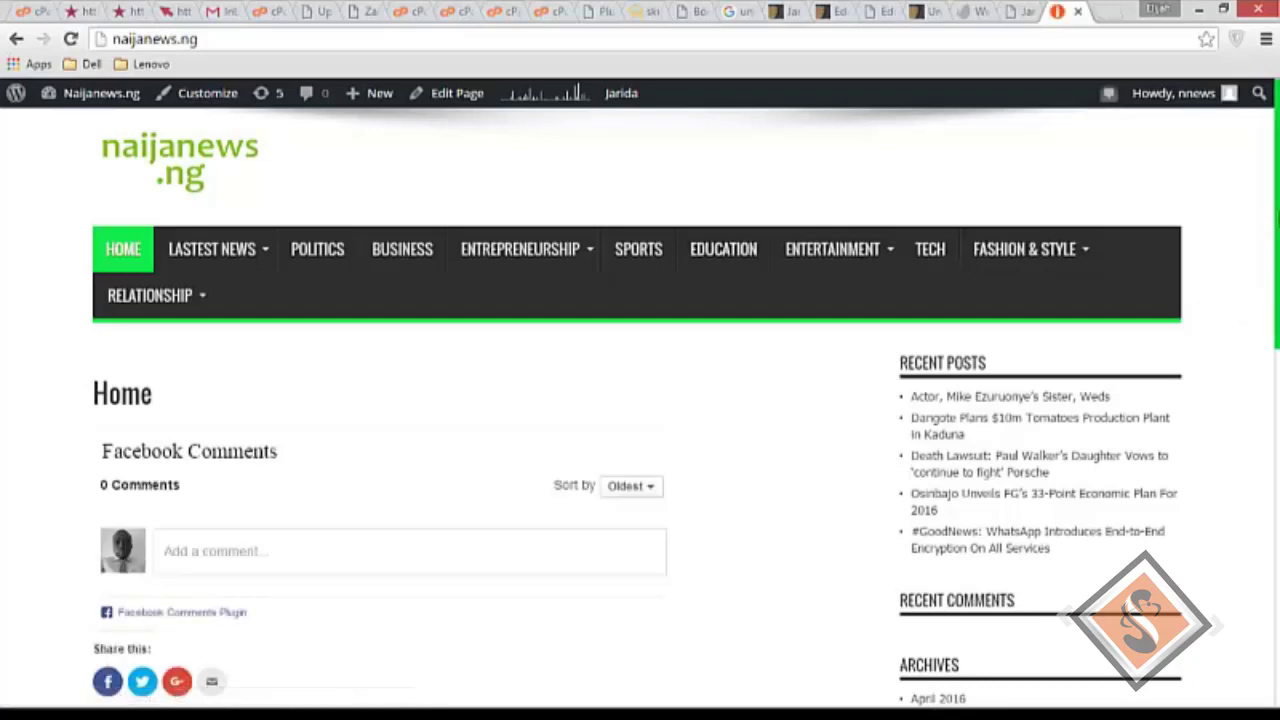
{"action": "mouse_move", "coordinate": [1276, 215]}
{"action": "left_mouse_down"}
{"action": "mouse_move", "coordinate": [1276, 343]}
{"action": "mouse_move", "coordinate": [1276, 200]}
{"action": "left_mouse_up"}
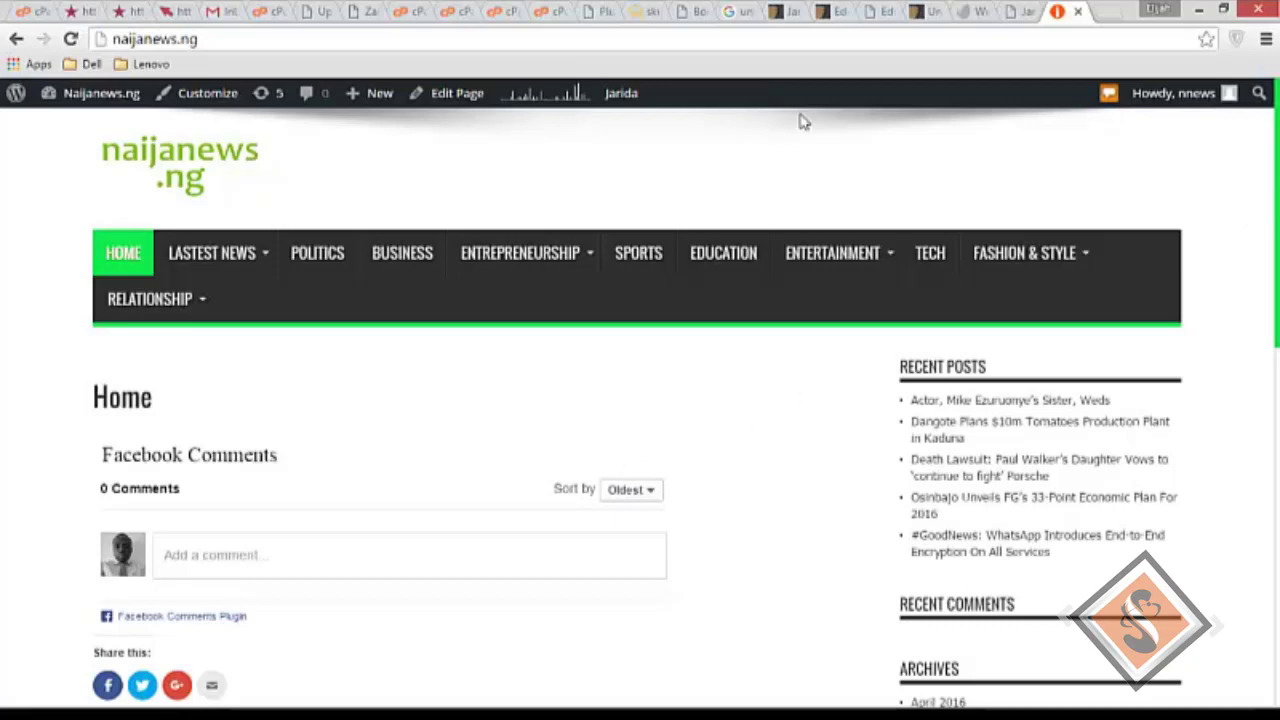
Step: Open the first recent post on the live site, look through its page down to the comment form, and return to the homepage
{"action": "left_click", "coordinate": [970, 403]}
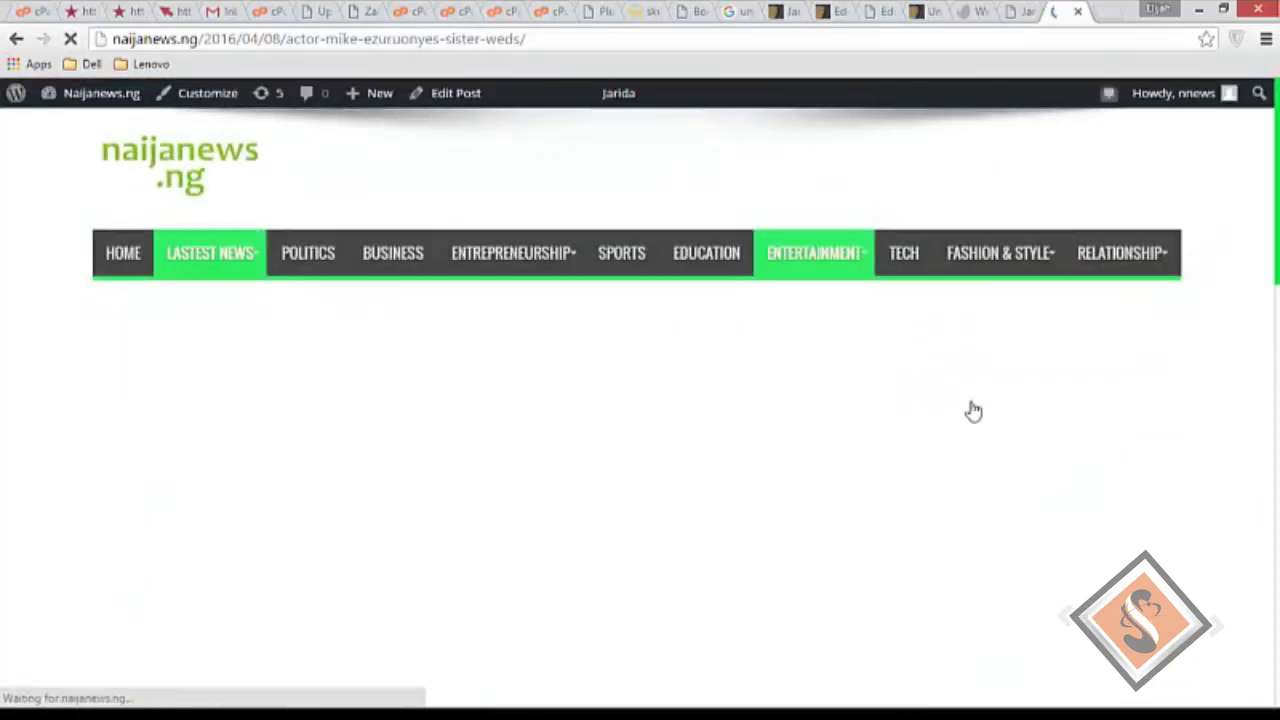
{"action": "scroll", "coordinate": [1276, 372], "scroll_direction": "down", "scroll_amount": 5}
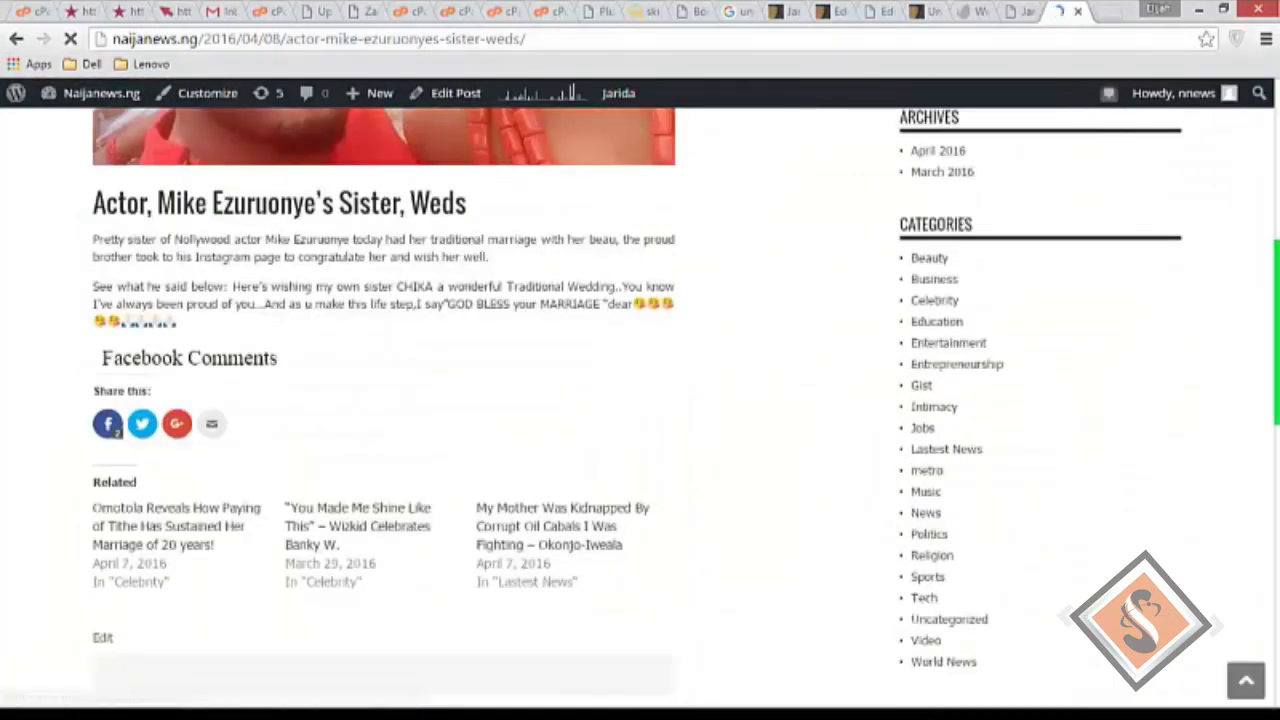
{"action": "scroll", "coordinate": [1276, 372], "scroll_direction": "down", "scroll_amount": 2}
{"action": "scroll", "coordinate": [1276, 372], "scroll_direction": "up", "scroll_amount": 2}
{"action": "scroll", "coordinate": [1276, 372], "scroll_direction": "up", "scroll_amount": 3}
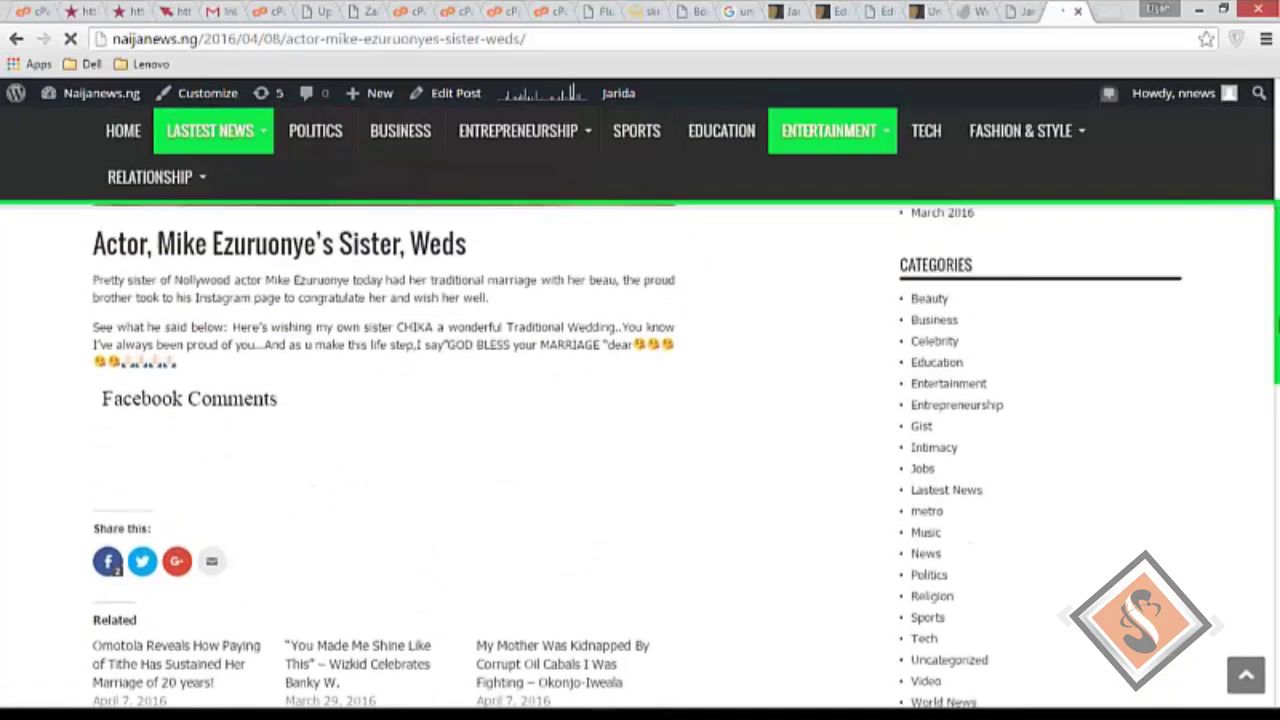
{"action": "scroll", "coordinate": [1272, 286], "scroll_direction": "down", "scroll_amount": 4}
{"action": "scroll", "coordinate": [1276, 500], "scroll_direction": "down", "scroll_amount": 8}
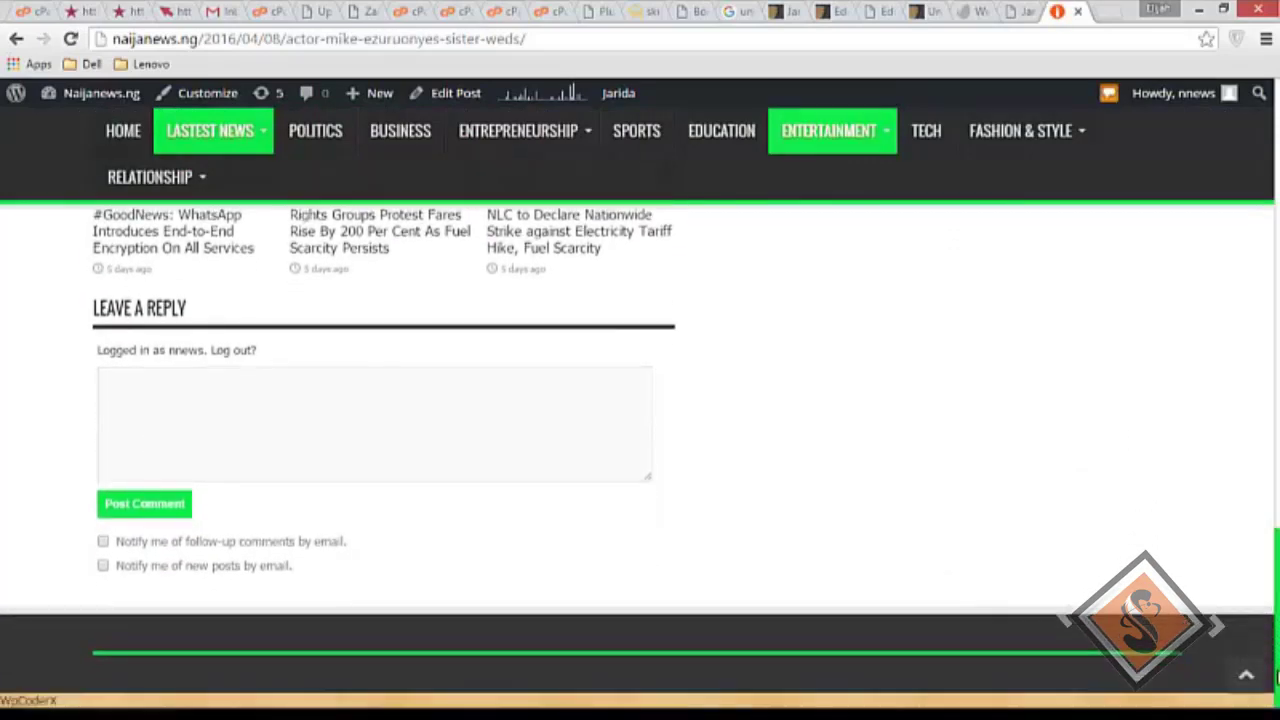
{"action": "left_click_drag", "start_coordinate": [1276, 600], "coordinate": [1270, 200]}
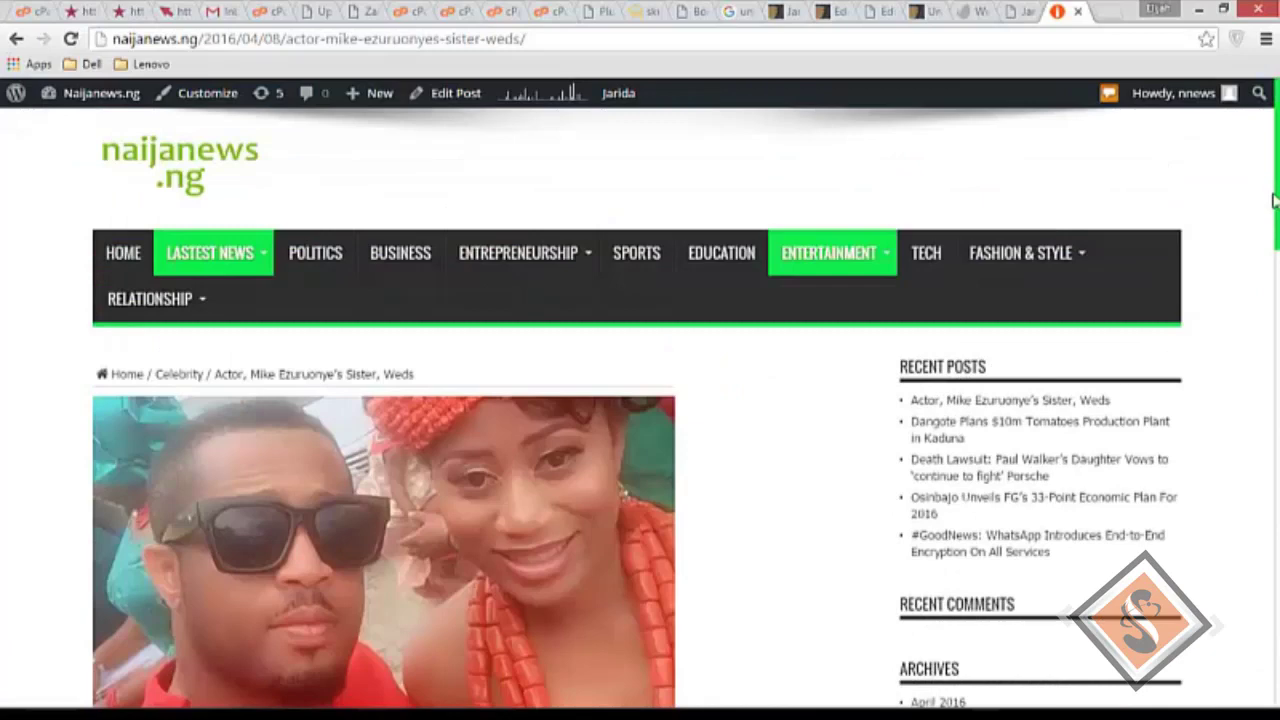
{"action": "left_click", "coordinate": [123, 253]}
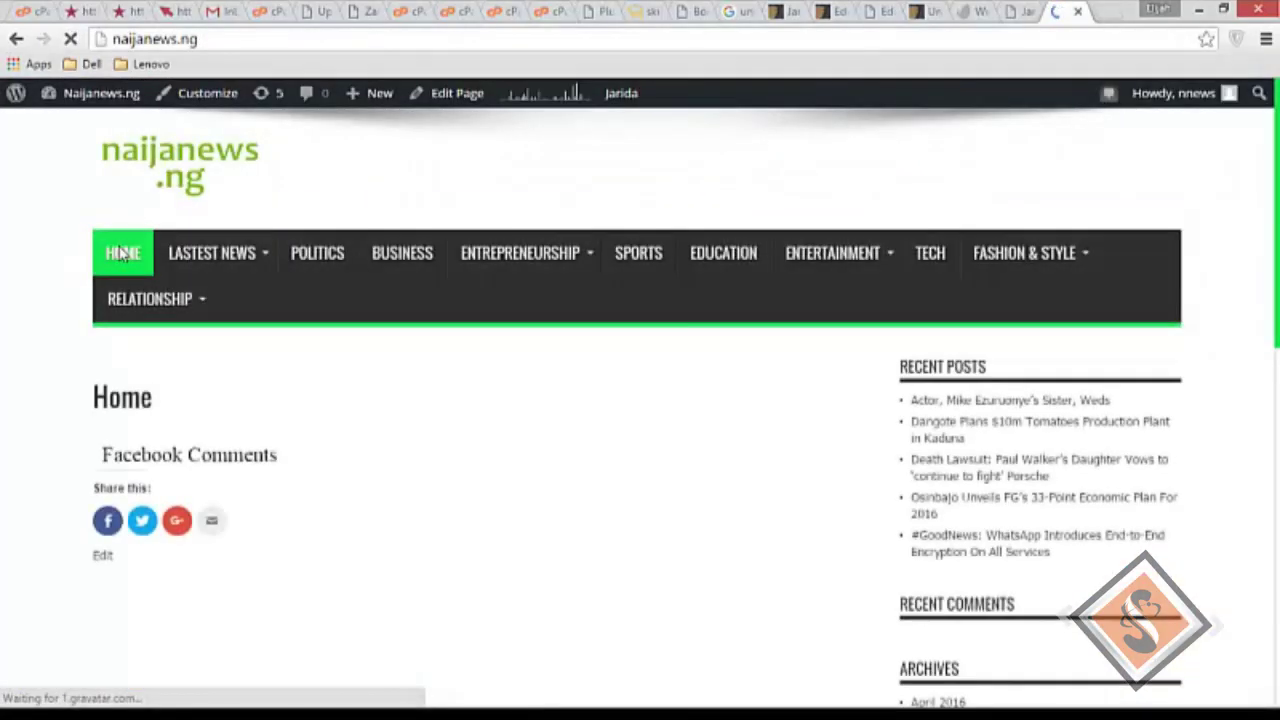
Step: Back in the theme settings, review the Main Area's News Box options and open the Slider Settings
{"action": "left_click", "coordinate": [1047, 15]}
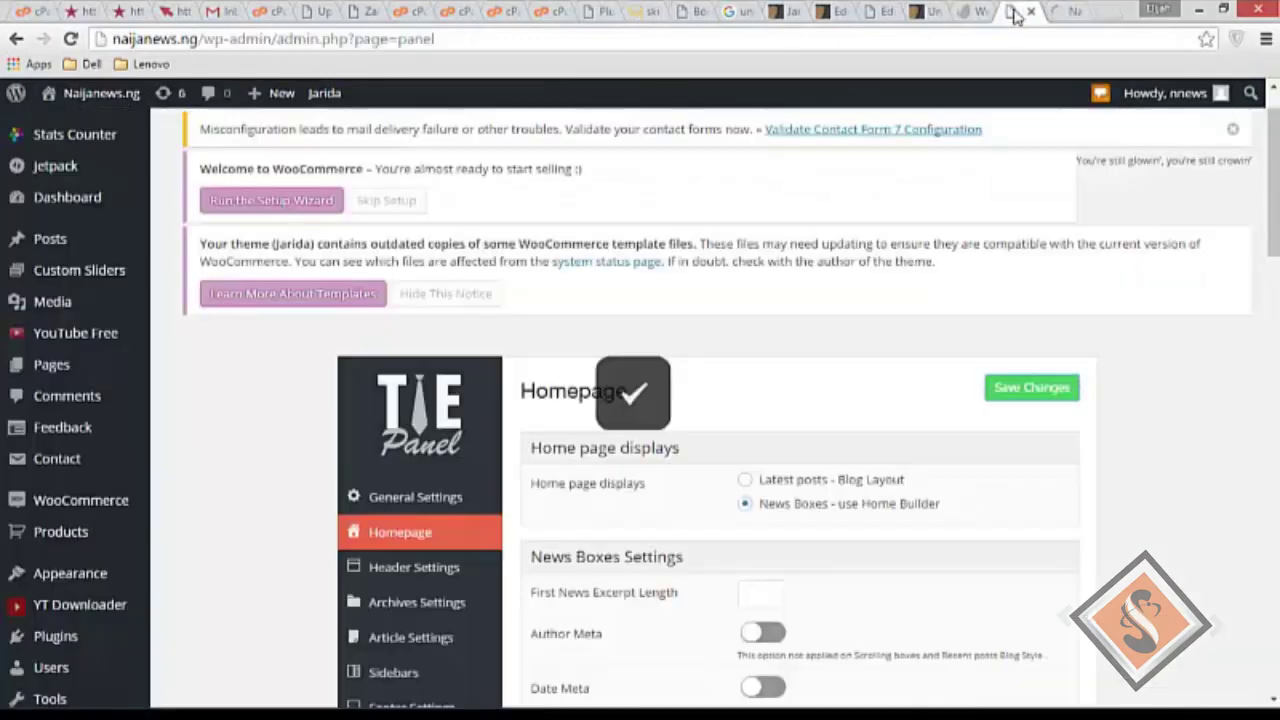
{"action": "scroll", "coordinate": [700, 352], "scroll_direction": "down", "scroll_amount": 1}
{"action": "scroll", "coordinate": [700, 352], "scroll_direction": "down", "scroll_amount": 4}
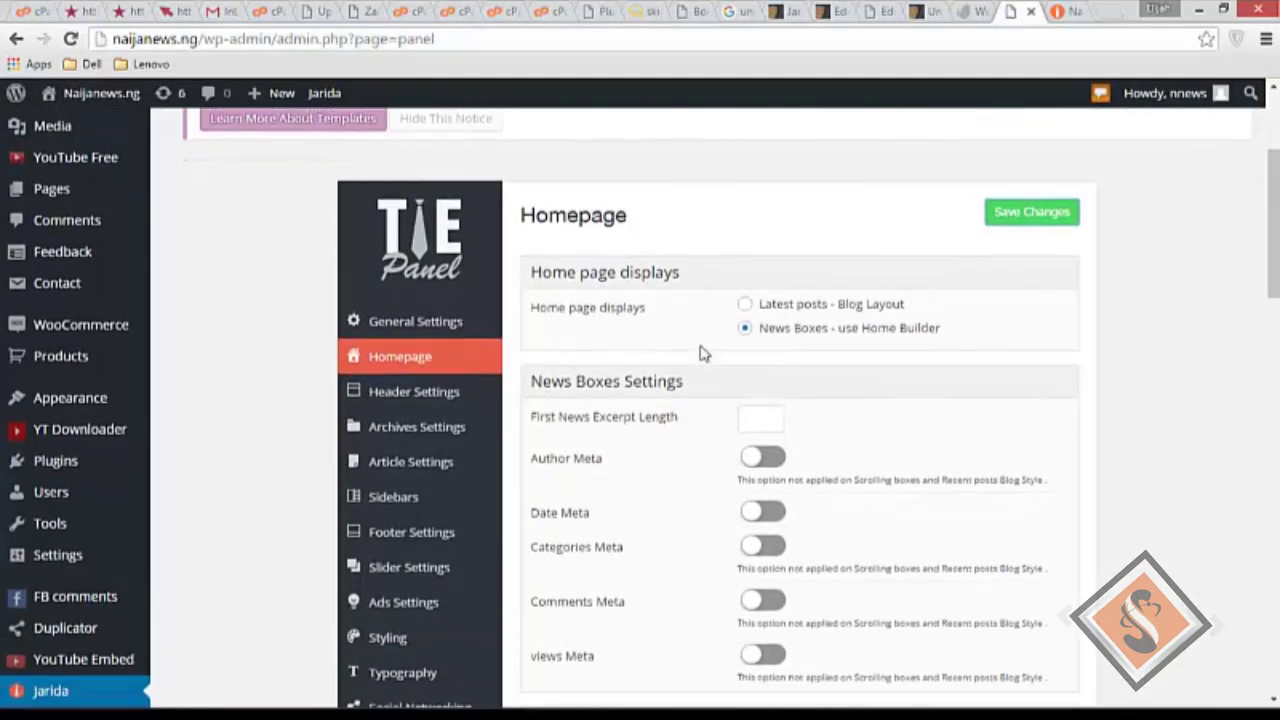
{"action": "scroll", "coordinate": [704, 353], "scroll_direction": "down", "scroll_amount": 2}
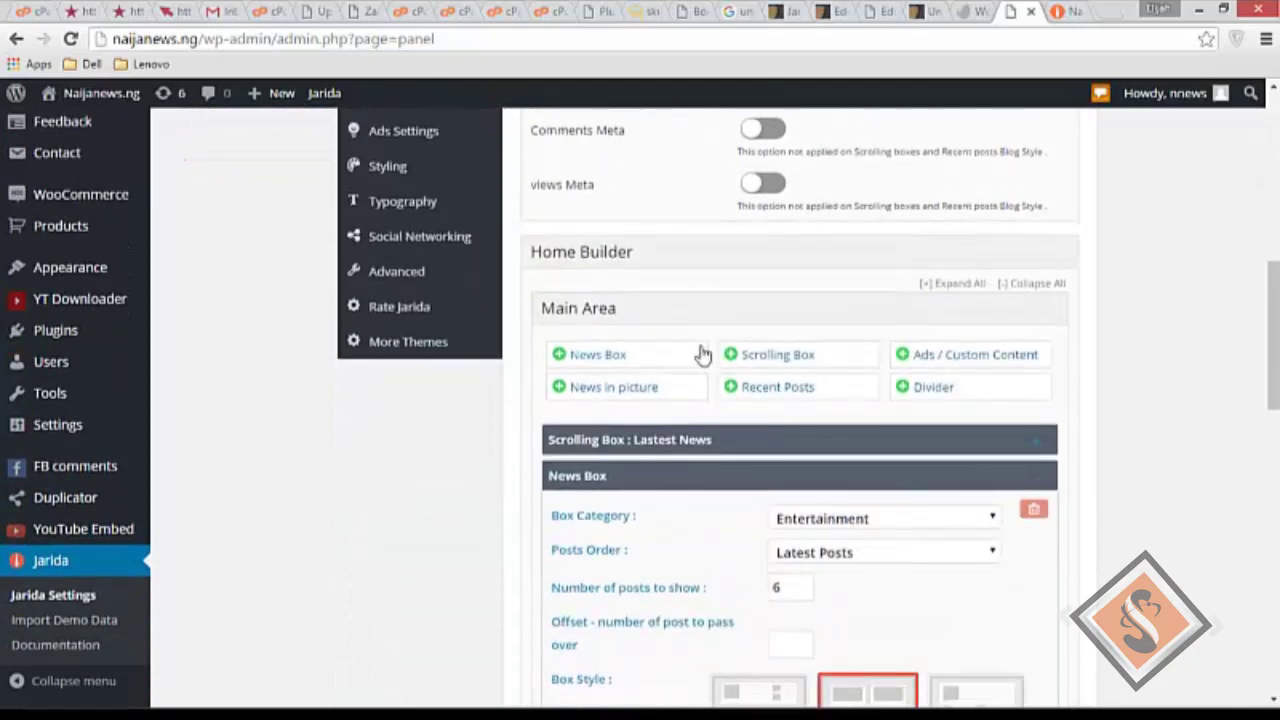
{"action": "scroll", "coordinate": [703, 352], "scroll_direction": "down", "scroll_amount": 1}
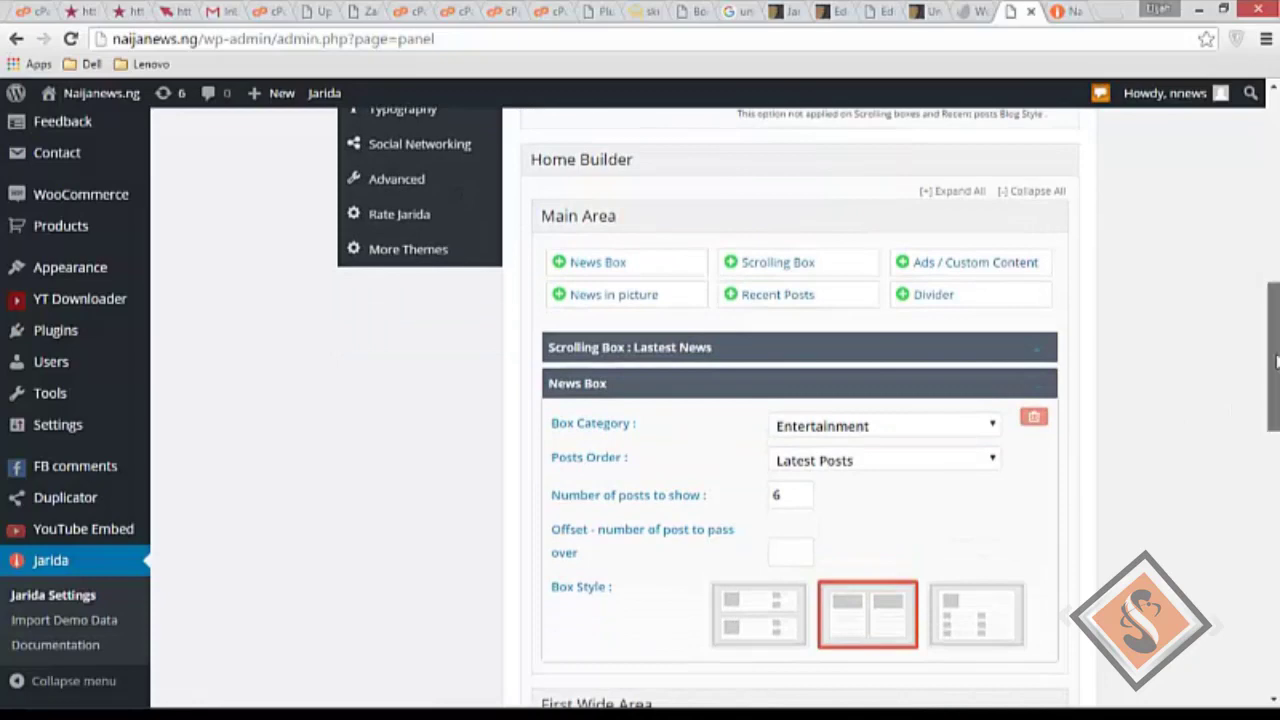
{"action": "left_click_drag", "start_coordinate": [1276, 362], "coordinate": [1276, 256]}
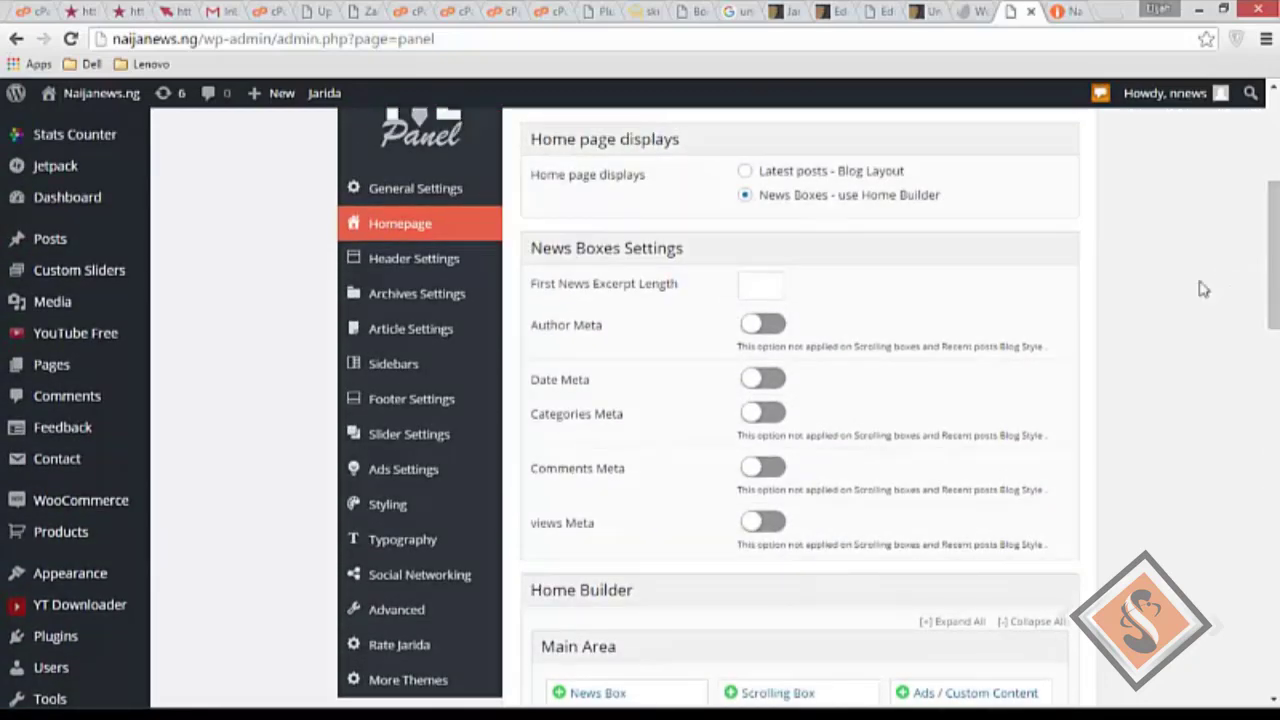
{"action": "left_click", "coordinate": [425, 440]}
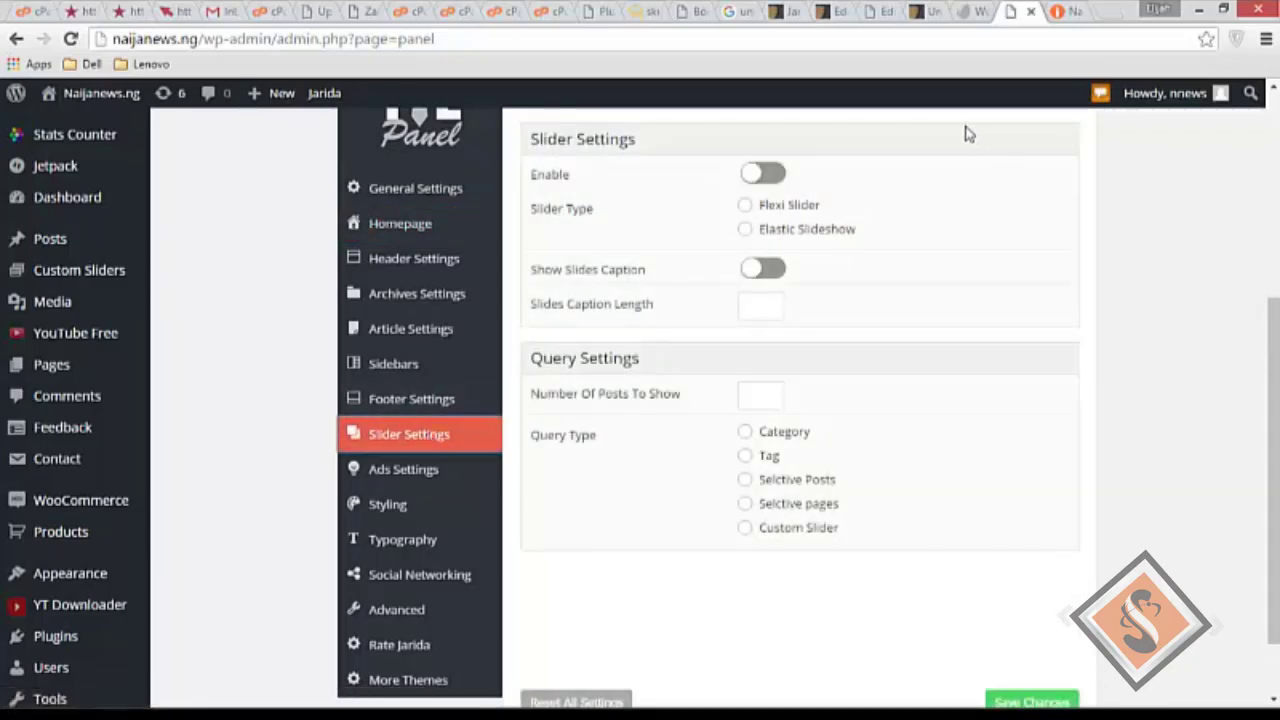
Step: Open the Jarida item page from the ThemeForest search results and bring up its live preview
{"action": "left_click", "coordinate": [786, 12]}
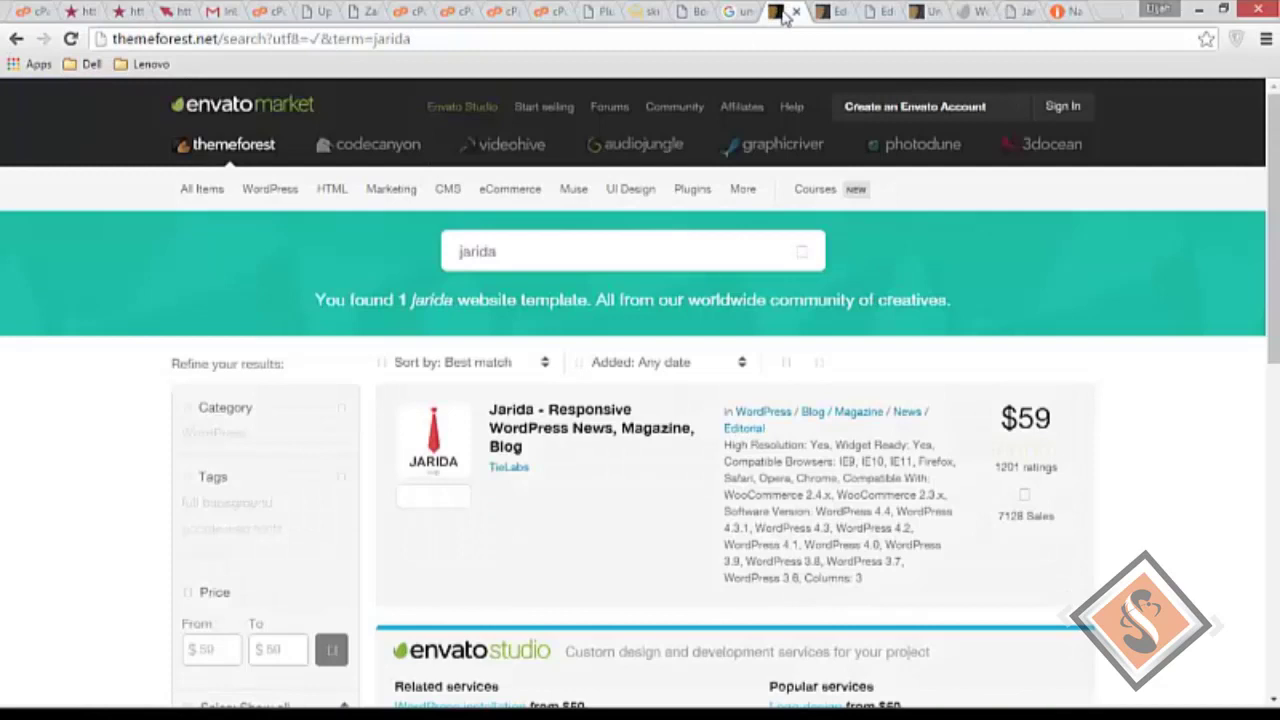
{"action": "left_click", "coordinate": [576, 437]}
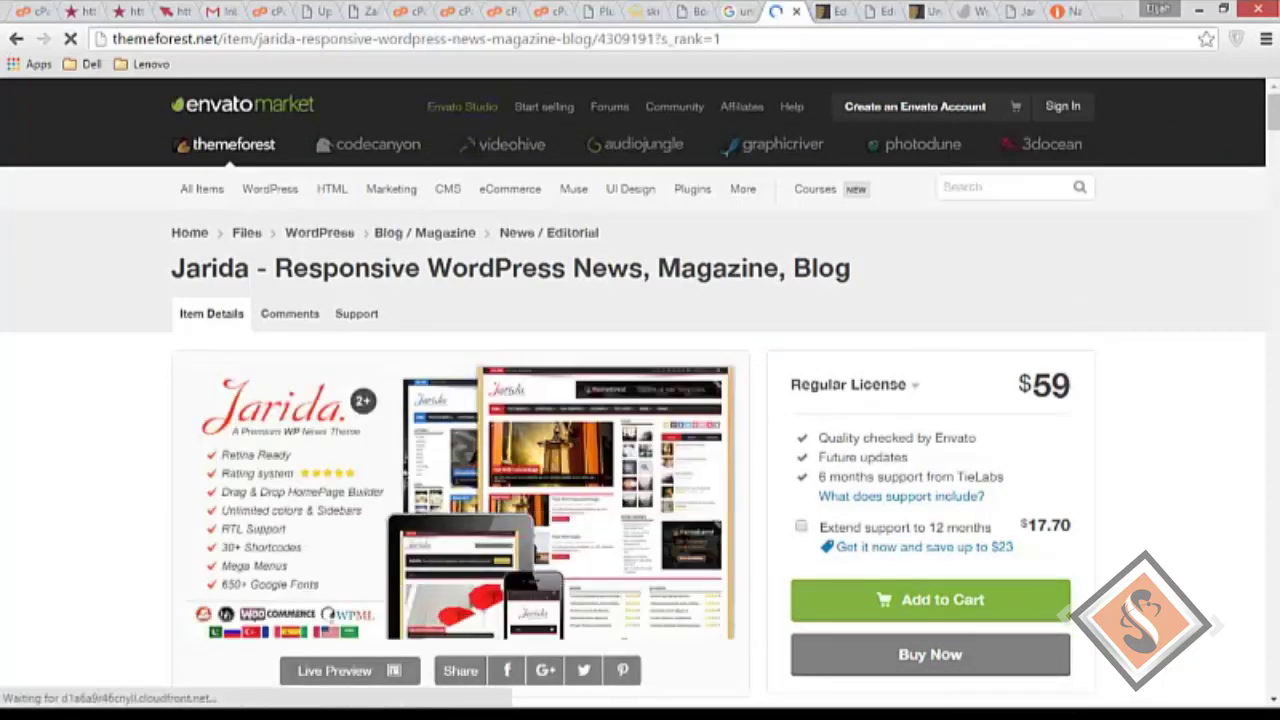
{"action": "scroll", "coordinate": [1071, 294], "scroll_direction": "down", "scroll_amount": 3}
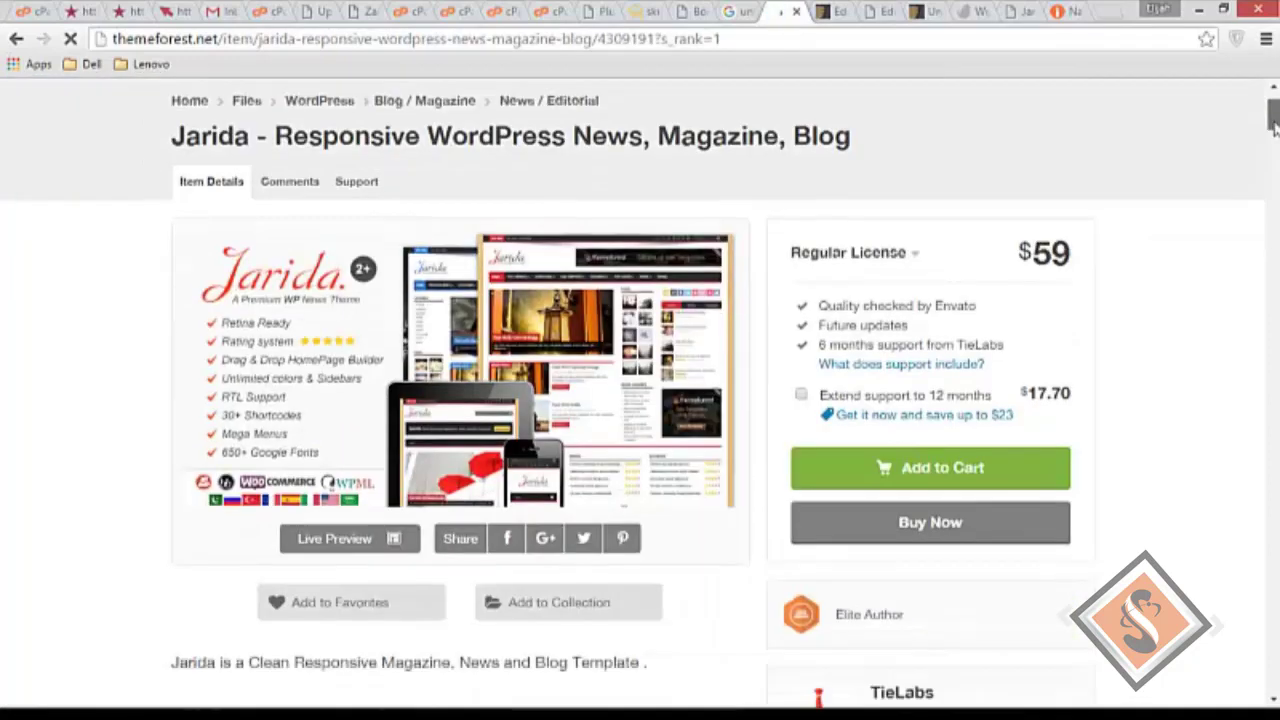
{"action": "left_click", "coordinate": [345, 320]}
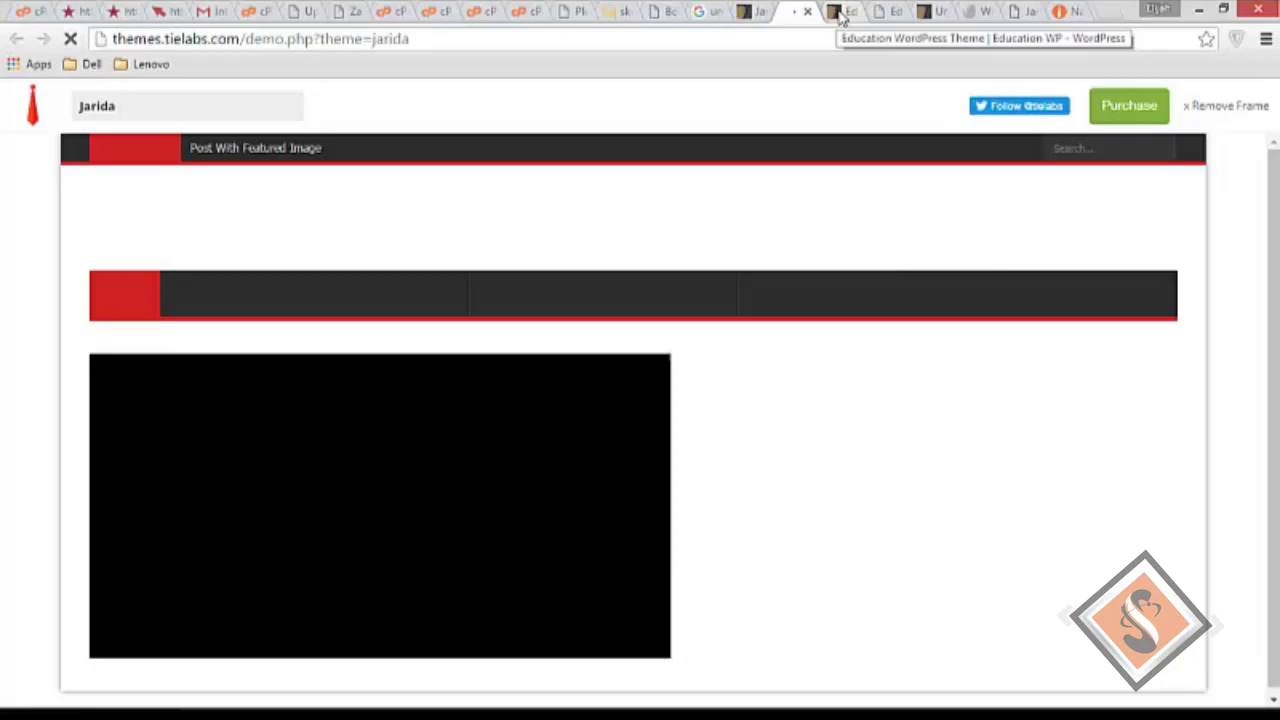
{"action": "left_click", "coordinate": [838, 13]}
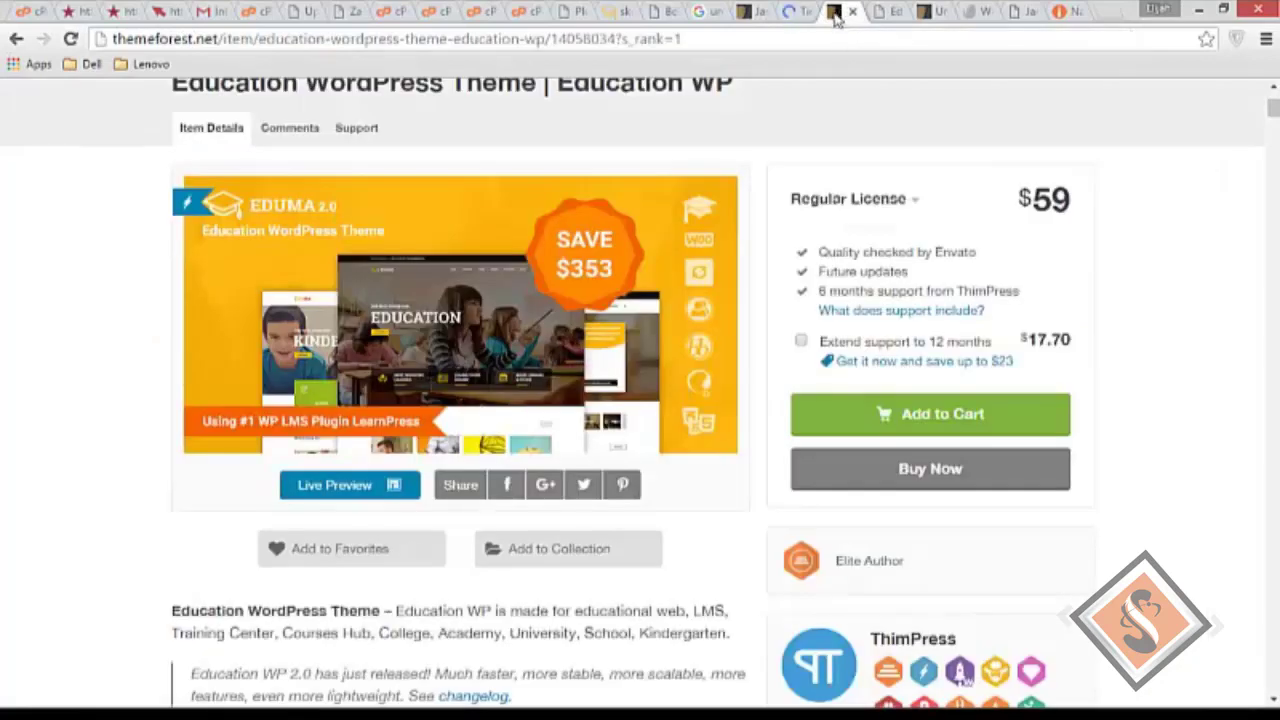
{"action": "left_click", "coordinate": [800, 14]}
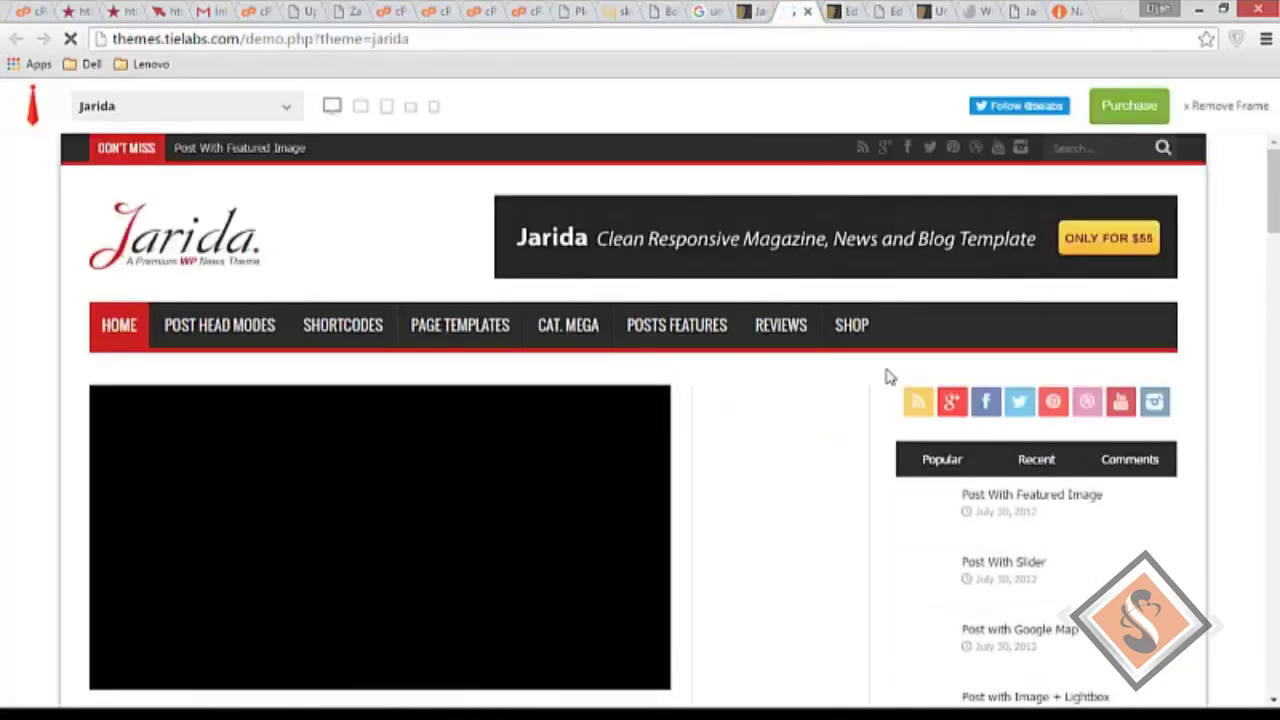
Step: Examine the Jarida demo homepage, from the slider and recent posts through the news boxes to the footer widgets
{"action": "scroll", "coordinate": [885, 376], "scroll_direction": "down", "scroll_amount": 5}
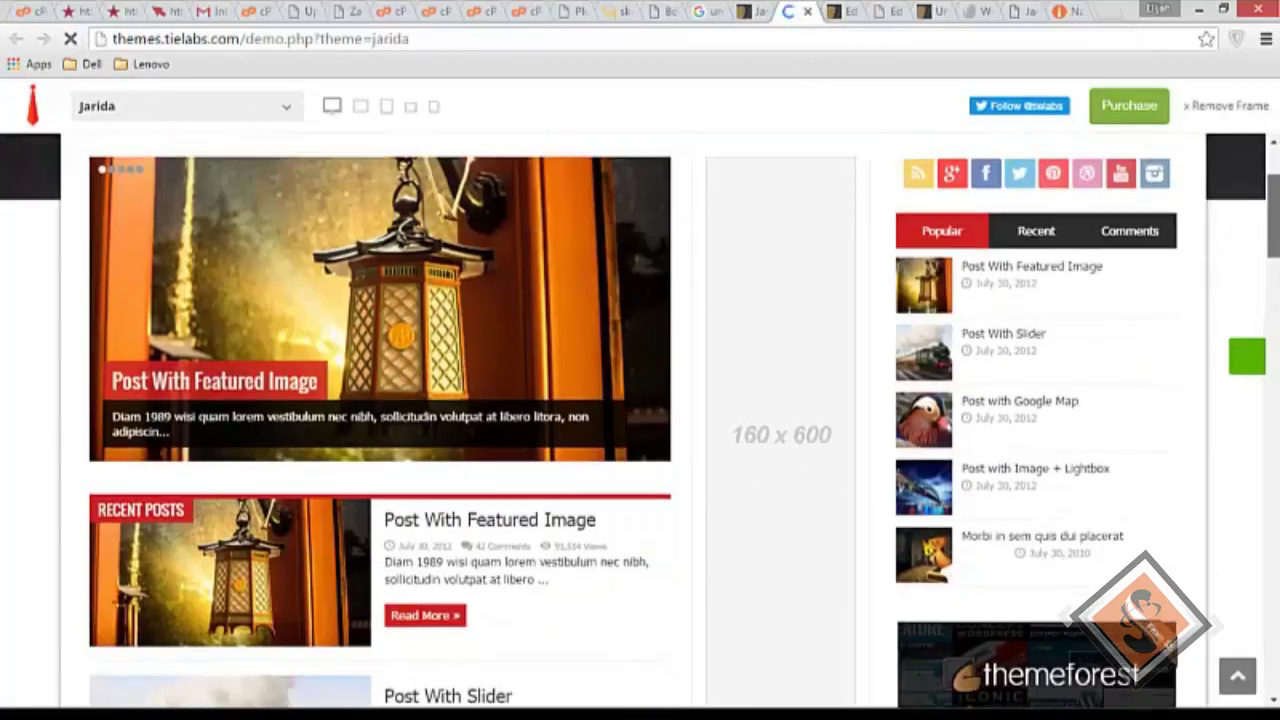
{"action": "scroll", "coordinate": [640, 420], "scroll_direction": "down", "scroll_amount": 5}
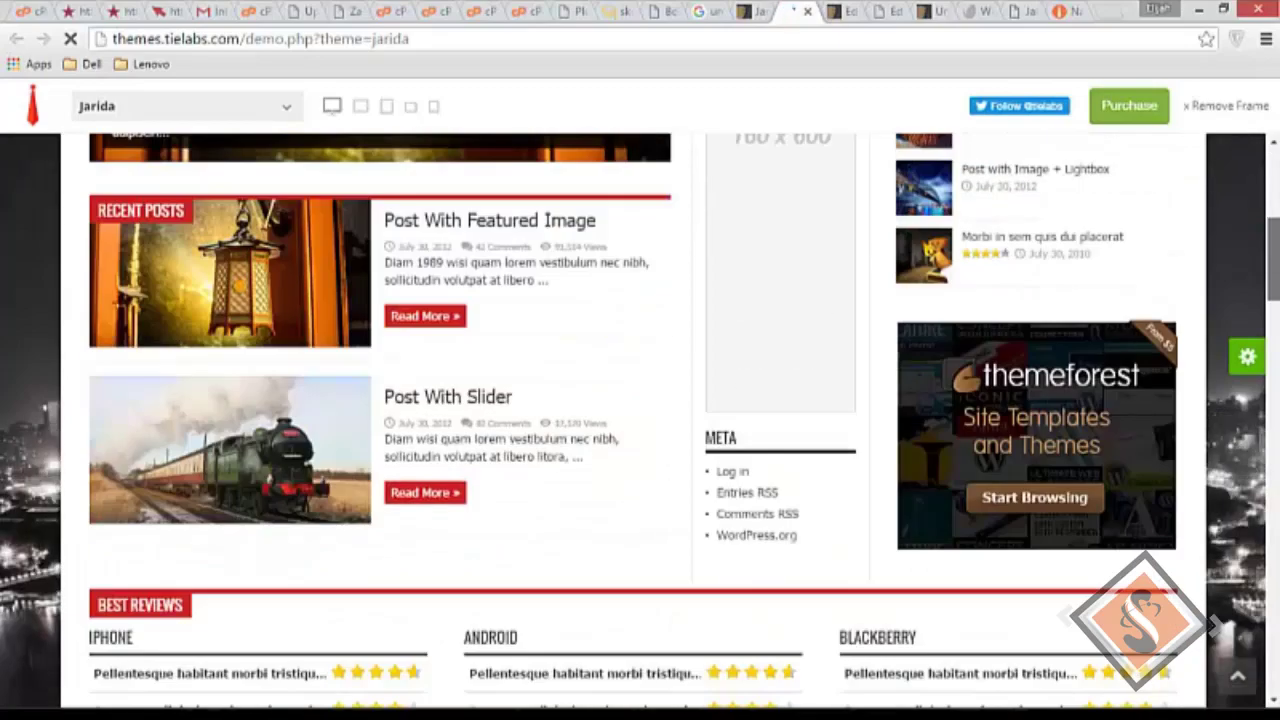
{"action": "scroll", "coordinate": [640, 420], "scroll_direction": "down", "scroll_amount": 7}
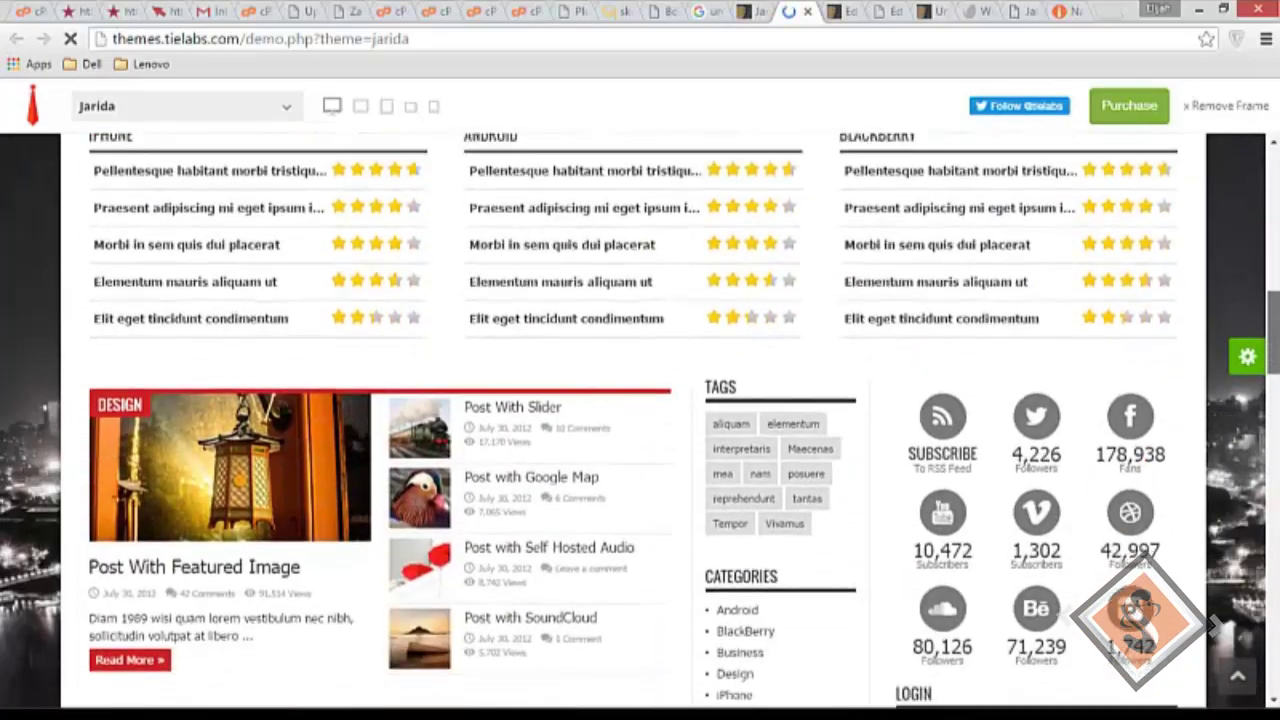
{"action": "scroll", "coordinate": [640, 420], "scroll_direction": "down", "scroll_amount": 10}
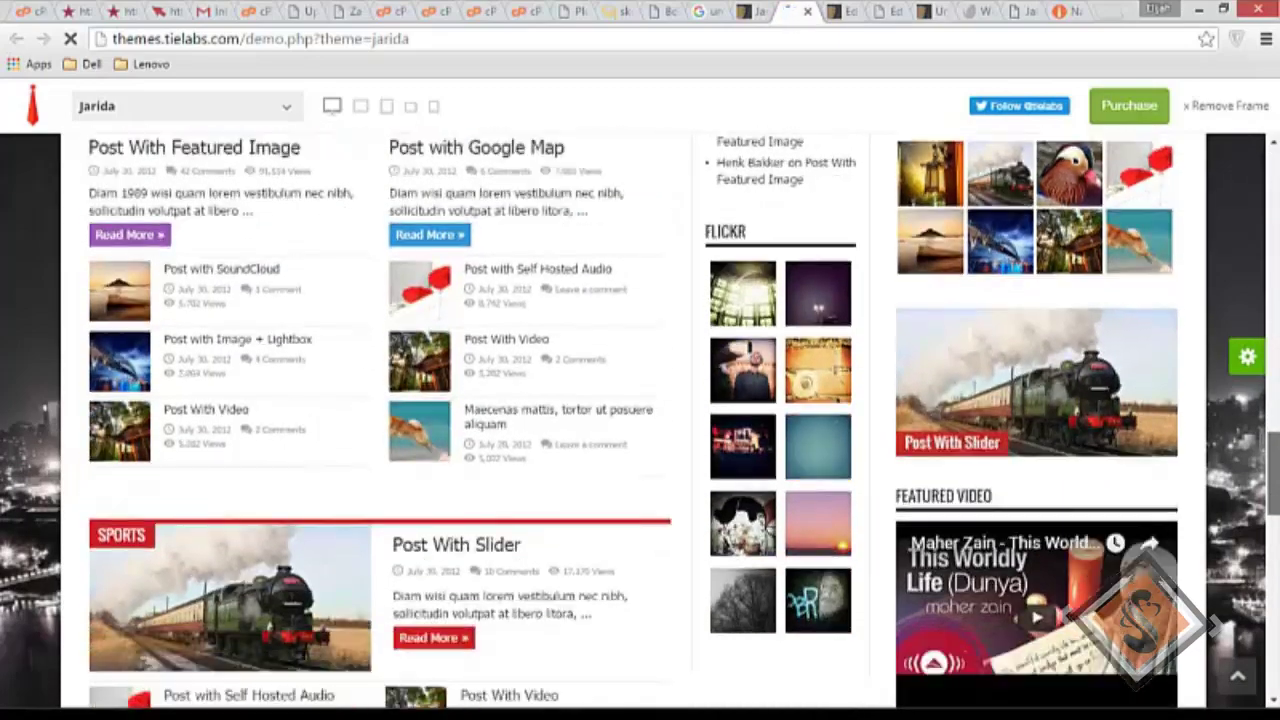
{"action": "scroll", "coordinate": [640, 420], "scroll_direction": "down", "scroll_amount": 10}
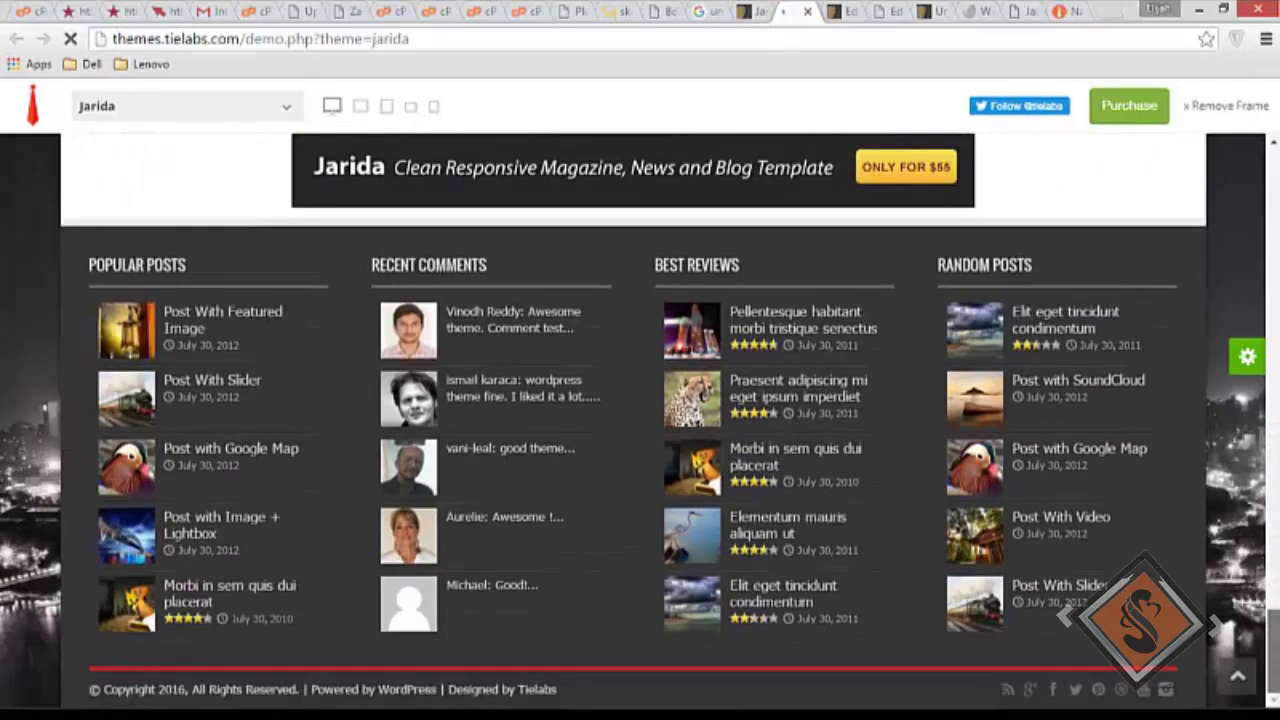
{"action": "scroll", "coordinate": [640, 420], "scroll_direction": "up", "scroll_amount": 15}
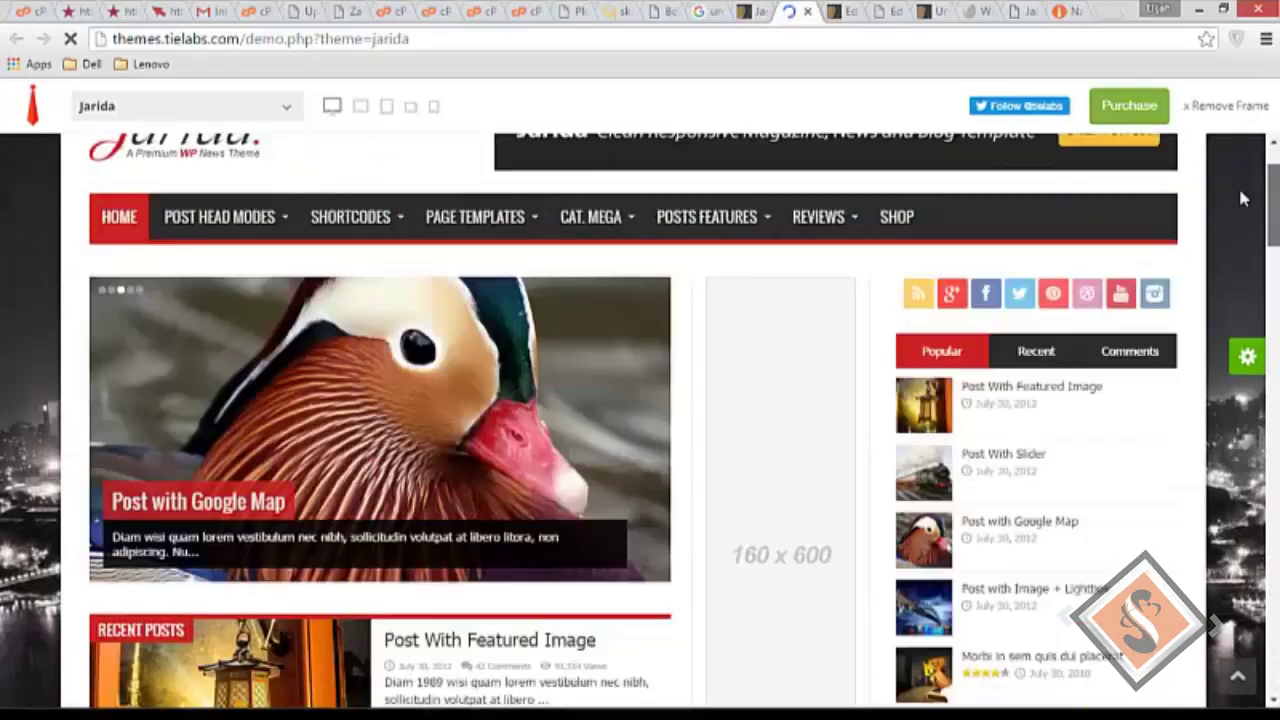
{"action": "scroll", "coordinate": [640, 420], "scroll_direction": "down", "scroll_amount": 5}
{"action": "scroll", "coordinate": [640, 420], "scroll_direction": "down", "scroll_amount": 10}
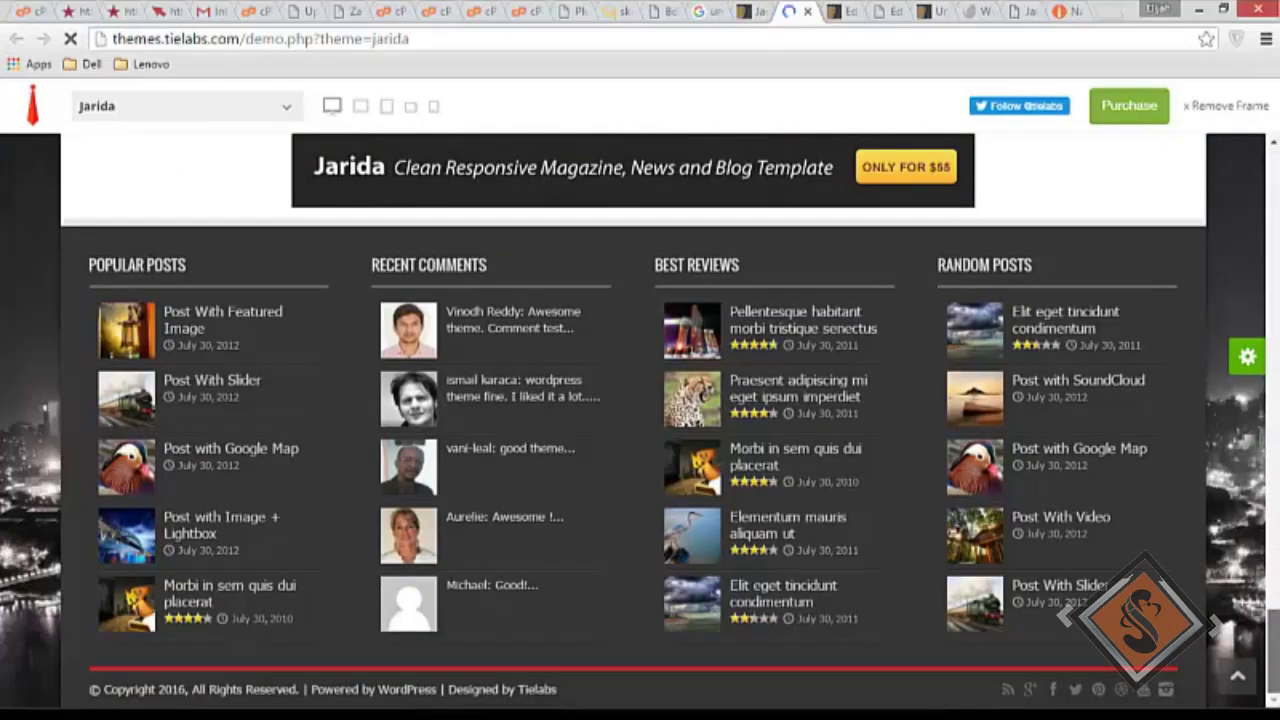
Step: Back in the Jarida theme's Slider Settings, enable the slider and set its type to Flexi Slider
{"action": "scroll", "coordinate": [640, 420], "scroll_direction": "up", "scroll_amount": 15}
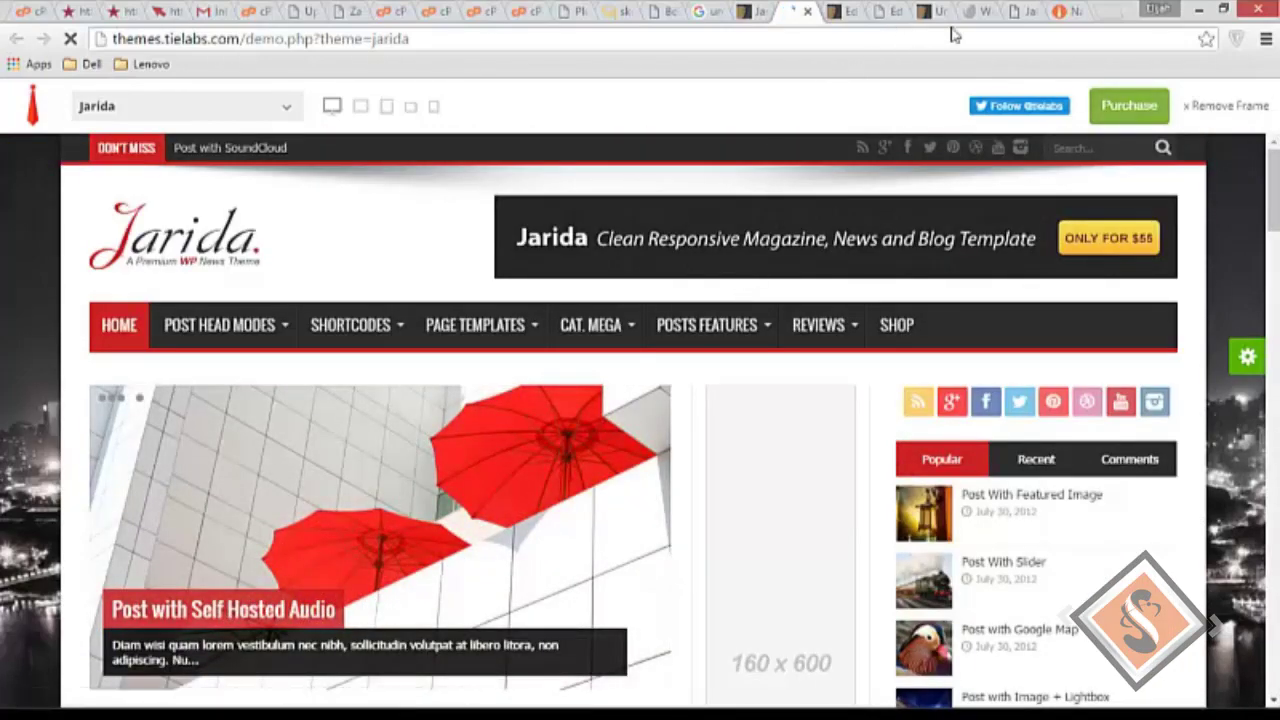
{"action": "left_click", "coordinate": [1020, 18]}
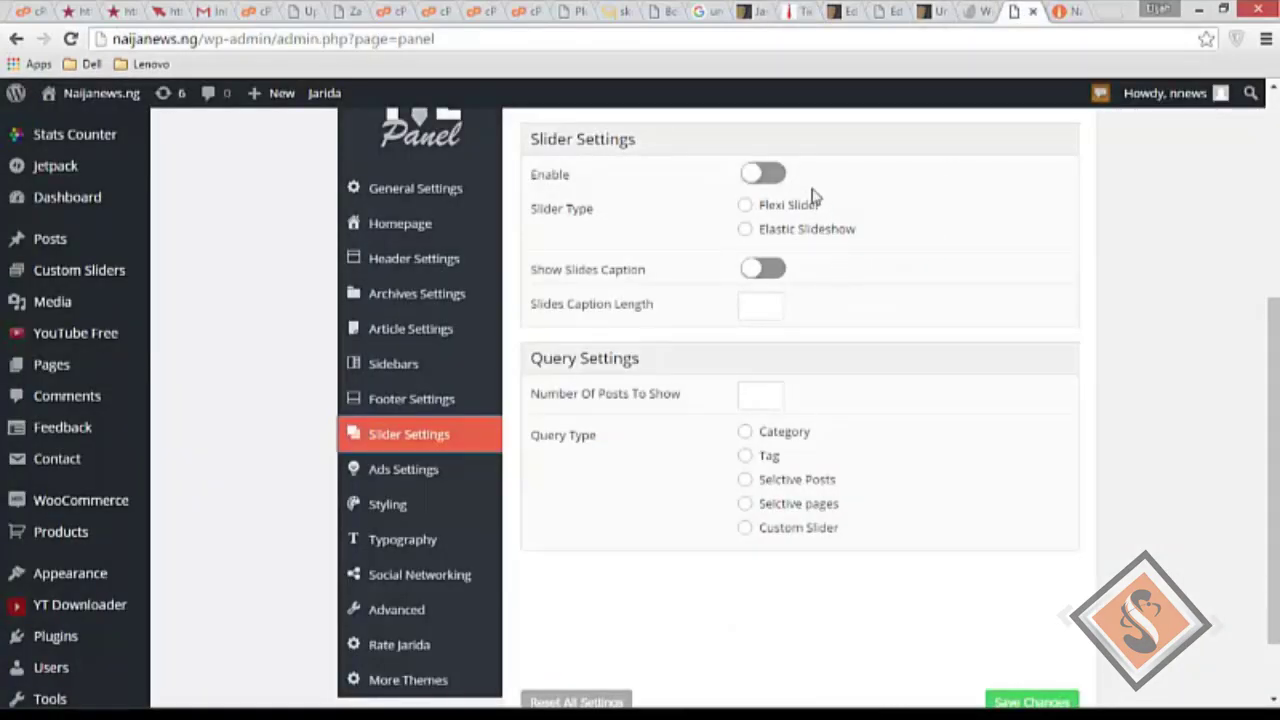
{"action": "left_click", "coordinate": [768, 175]}
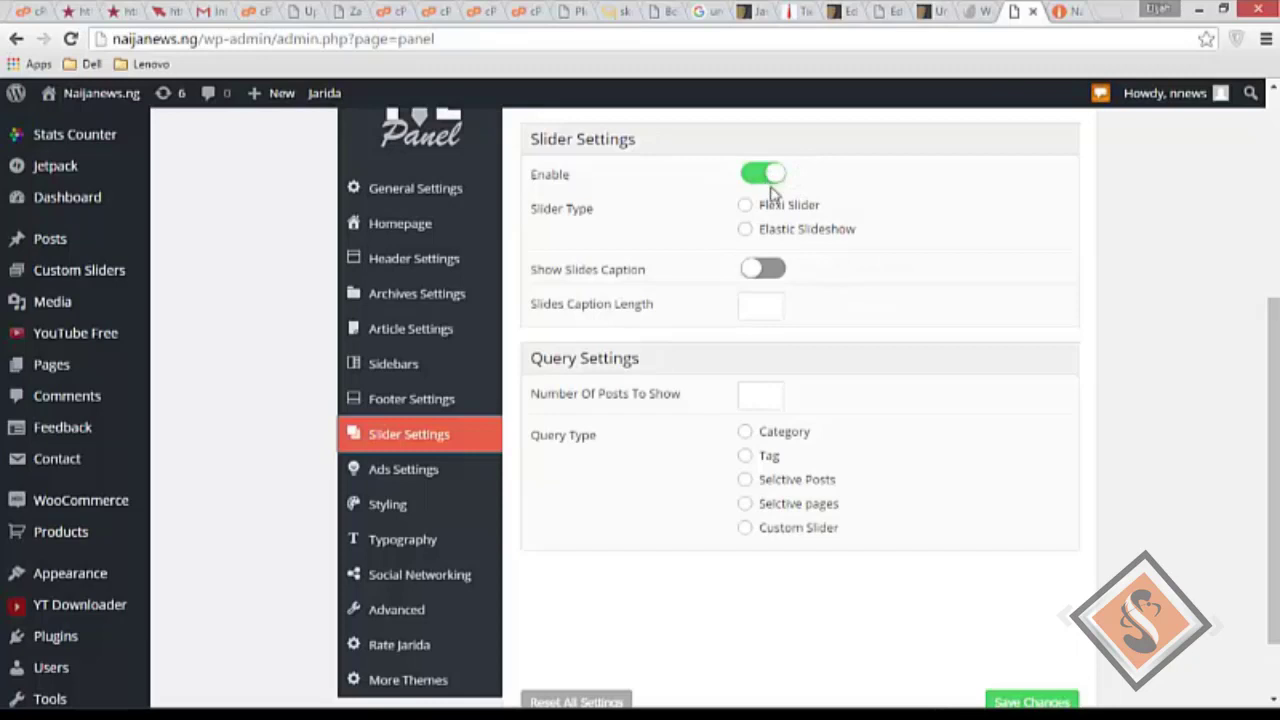
{"action": "left_click", "coordinate": [748, 208]}
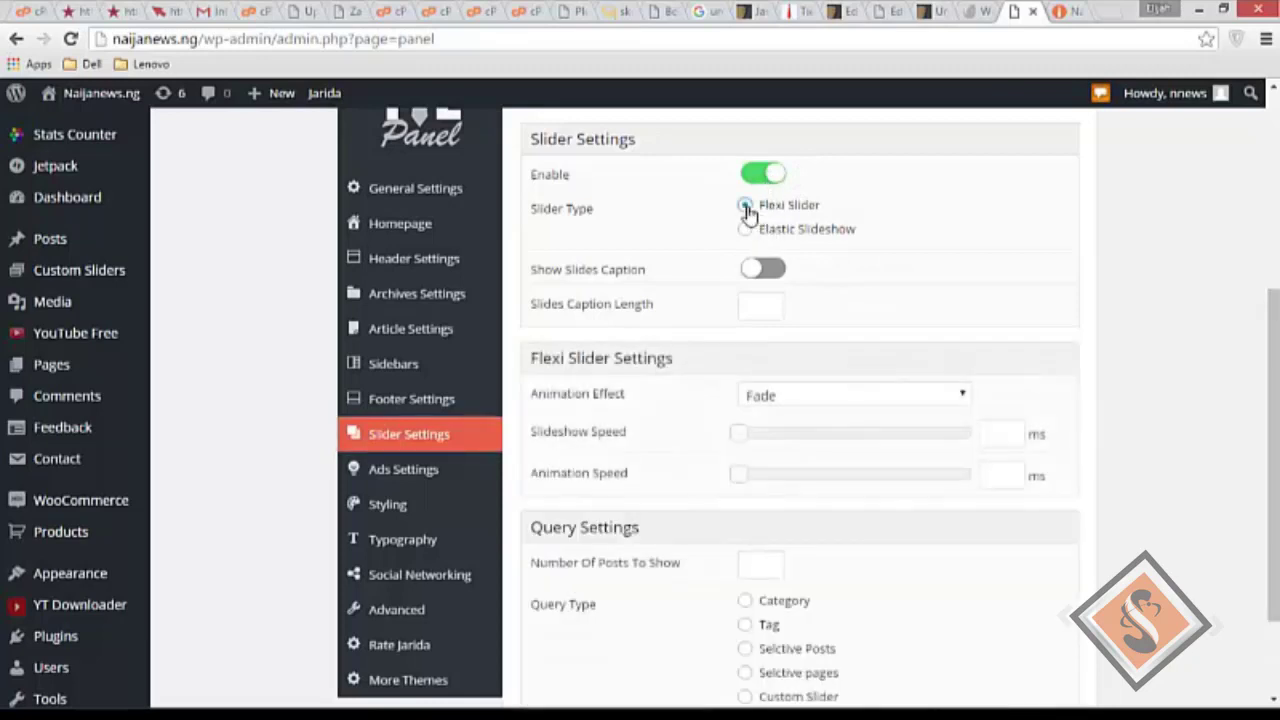
{"action": "left_click", "coordinate": [747, 230]}
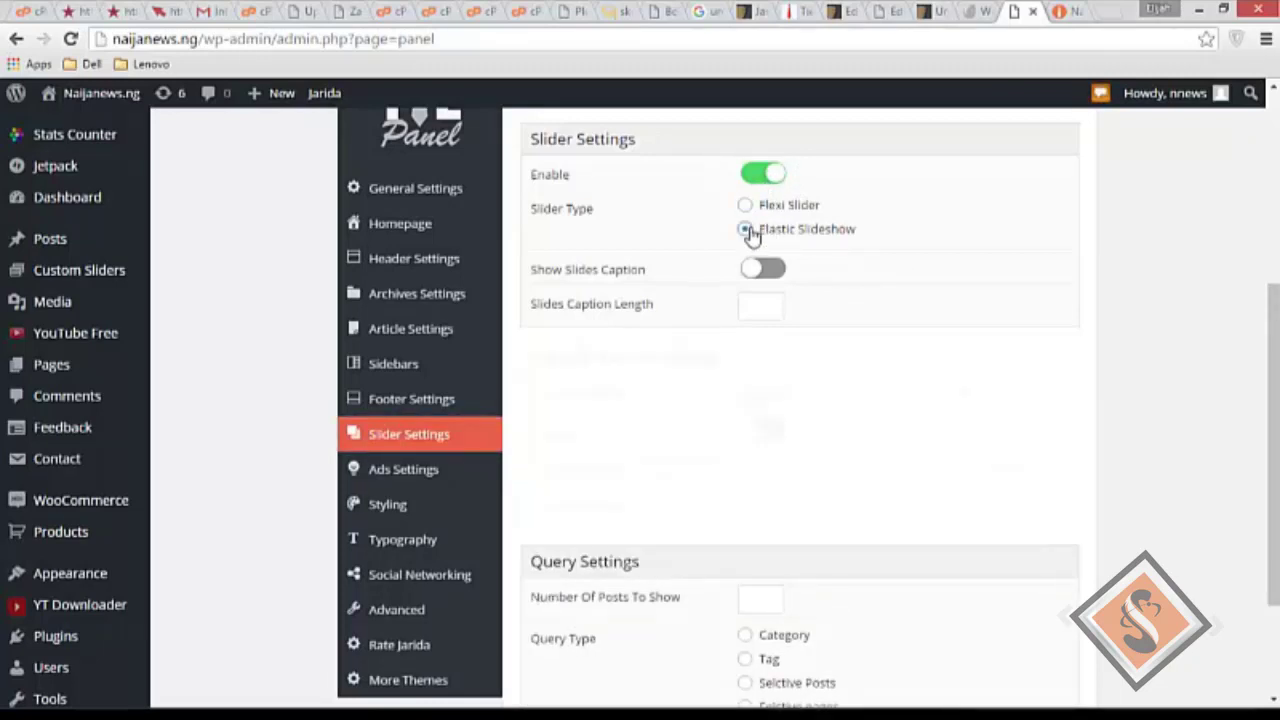
{"action": "left_click", "coordinate": [748, 206]}
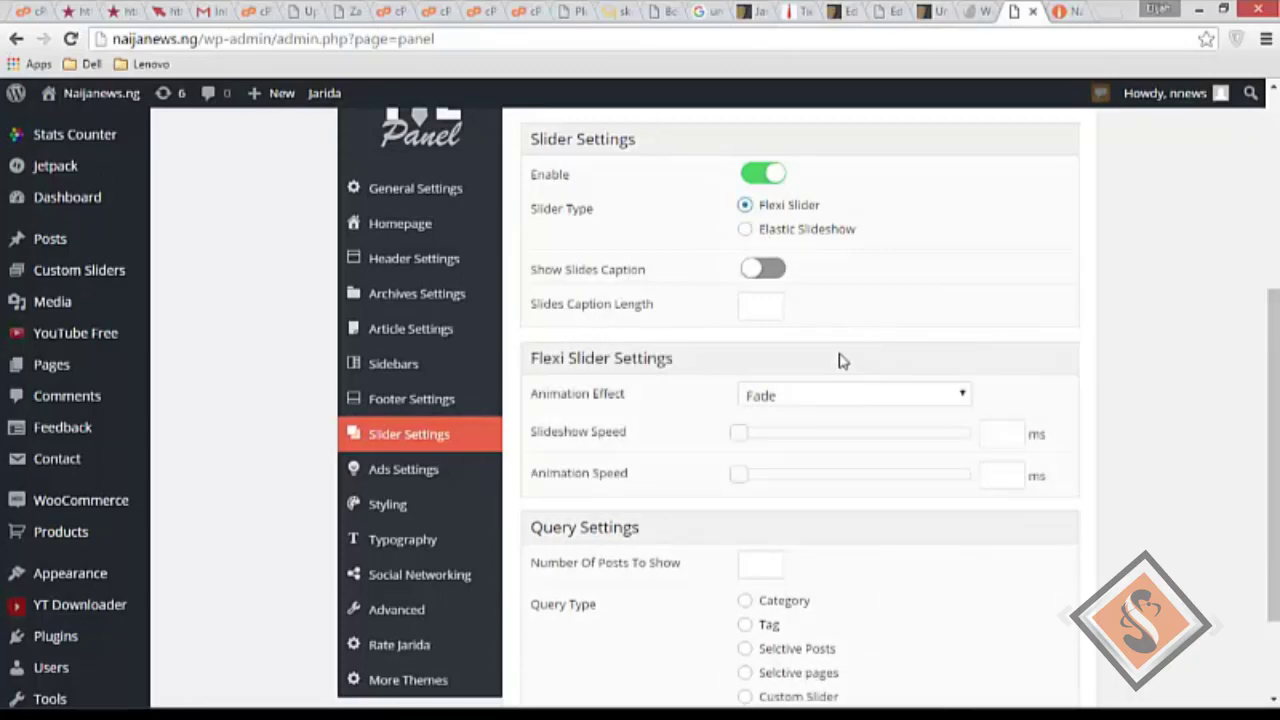
Step: Set the slider query to show 6 posts by category, using the Lastest News category
{"action": "scroll", "coordinate": [842, 358], "scroll_direction": "down", "scroll_amount": 3}
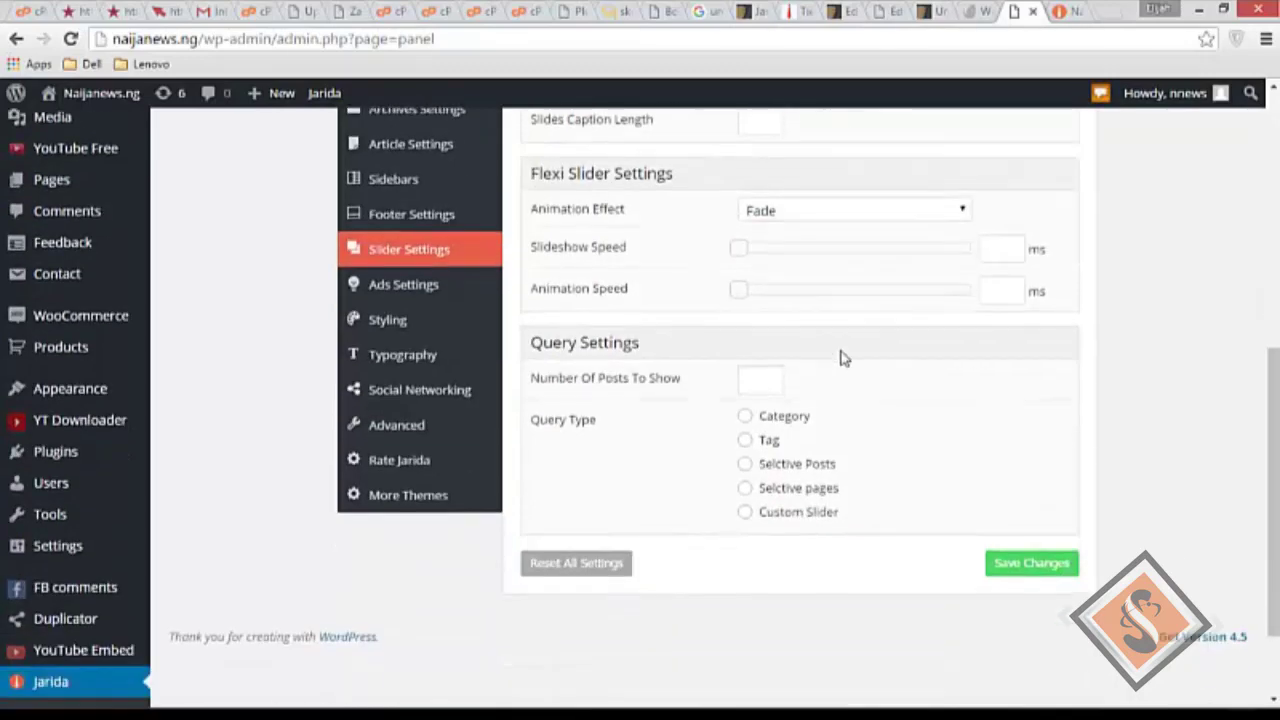
{"action": "left_click", "coordinate": [760, 379]}
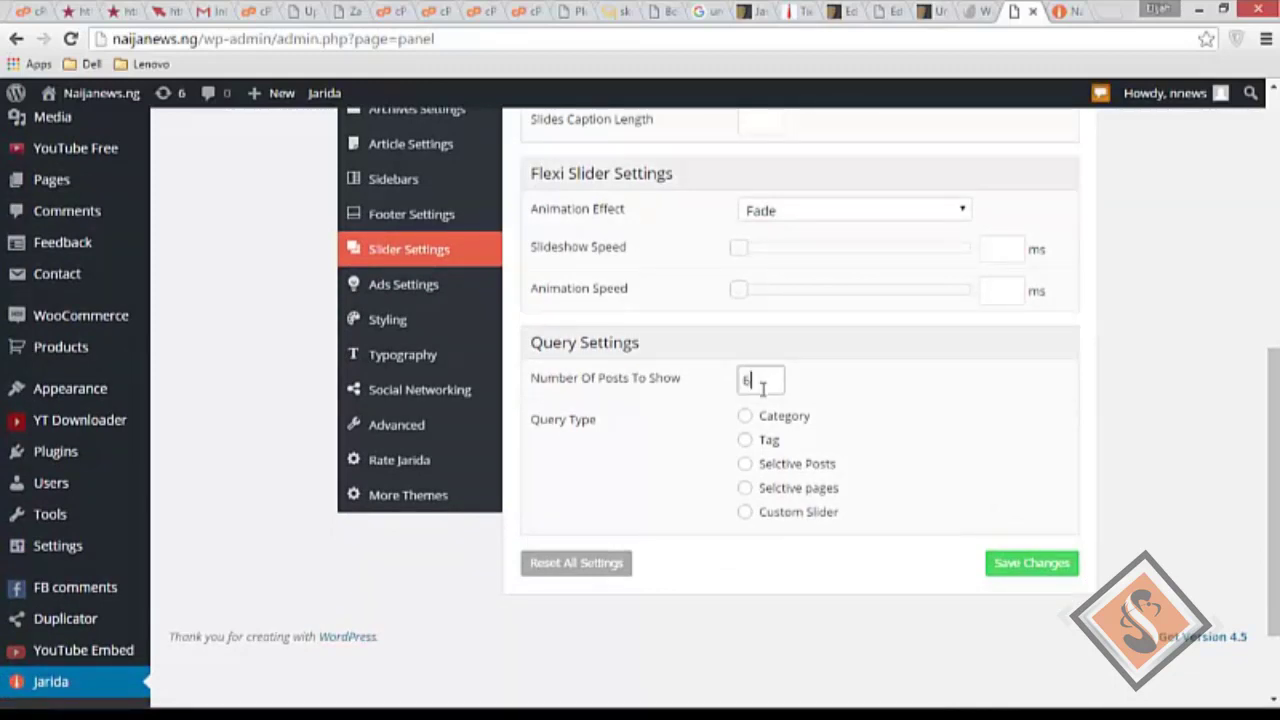
{"action": "type", "text": "6"}
{"action": "left_click", "coordinate": [746, 416]}
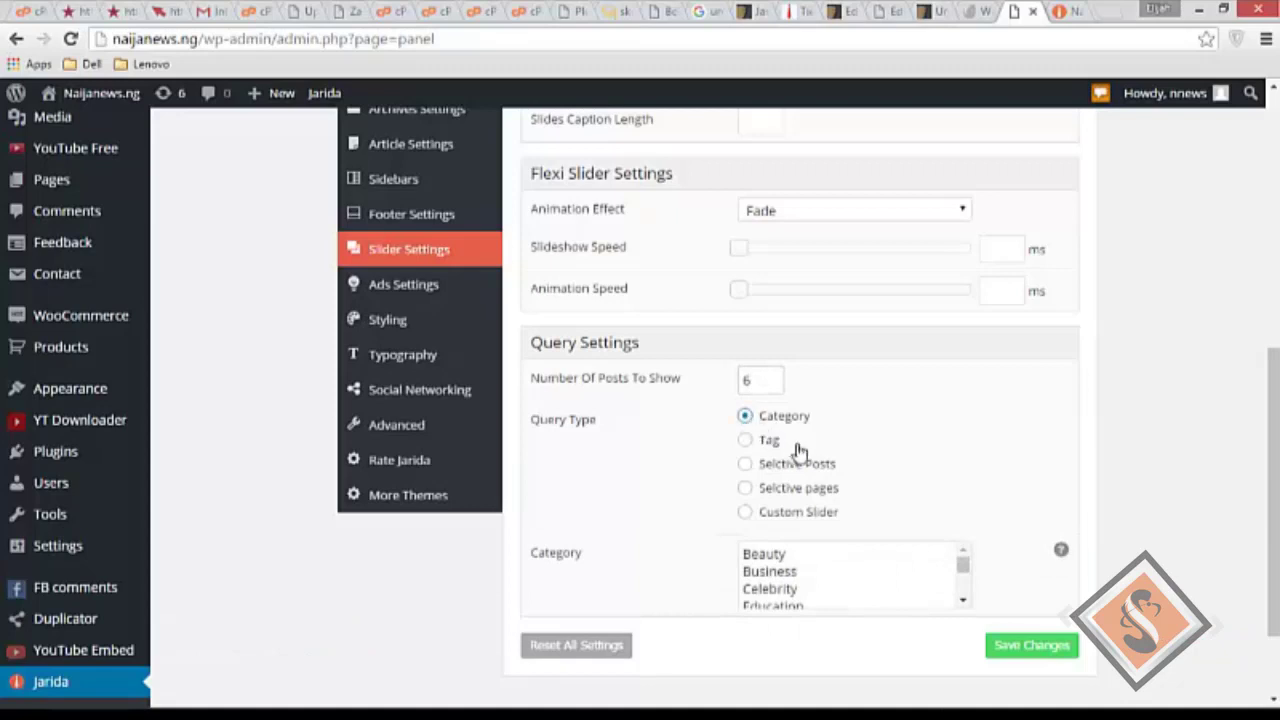
{"action": "scroll", "coordinate": [797, 452], "scroll_direction": "down", "scroll_amount": 1}
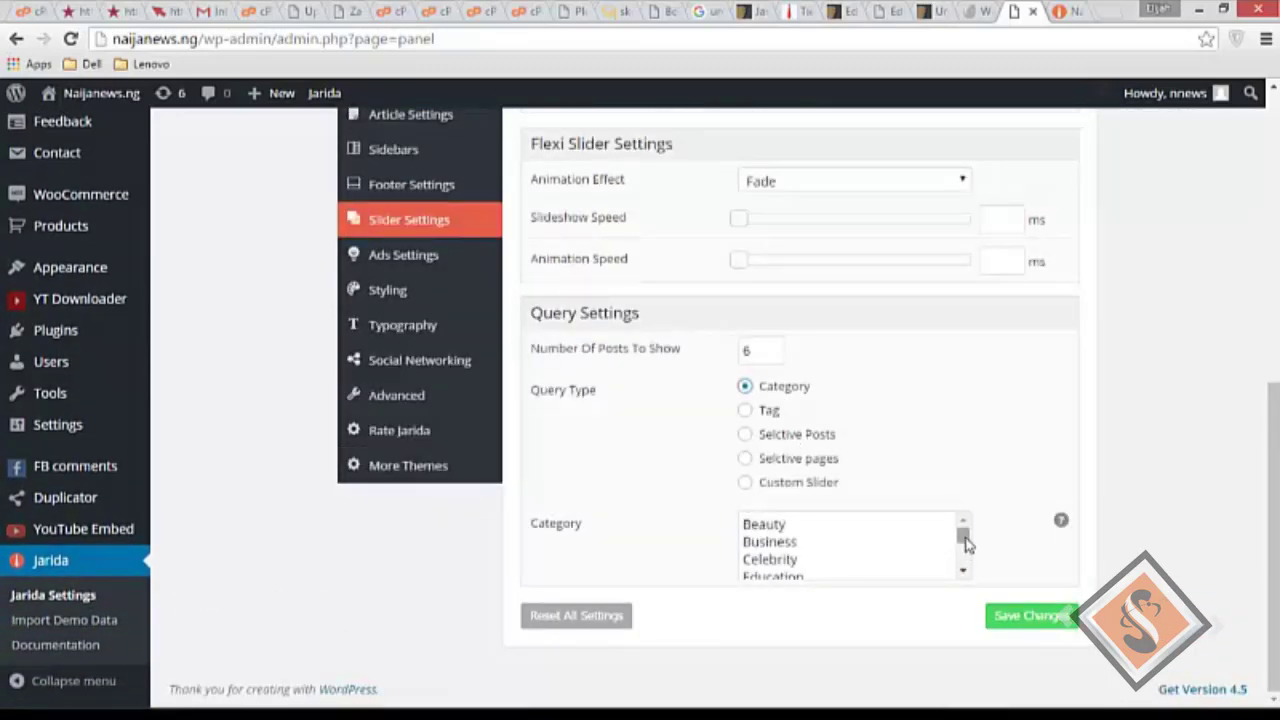
{"action": "left_click_drag", "start_coordinate": [966, 542], "coordinate": [968, 552]}
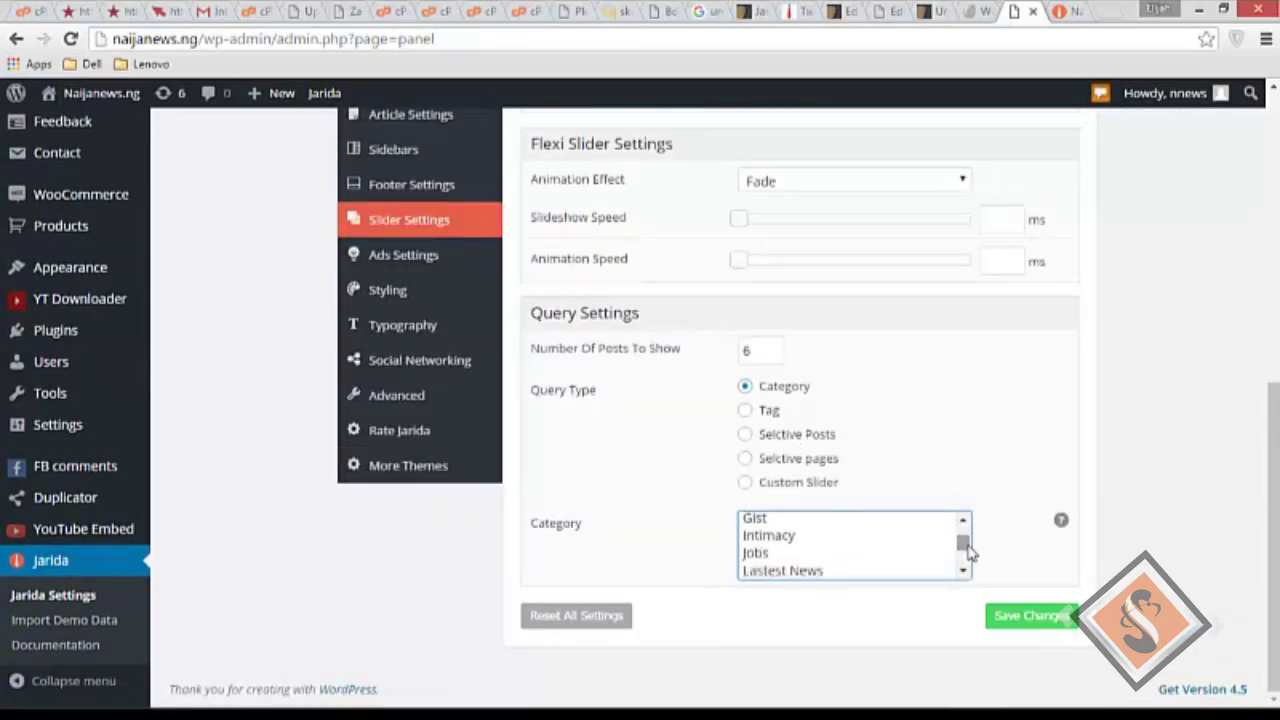
{"action": "left_click", "coordinate": [789, 571]}
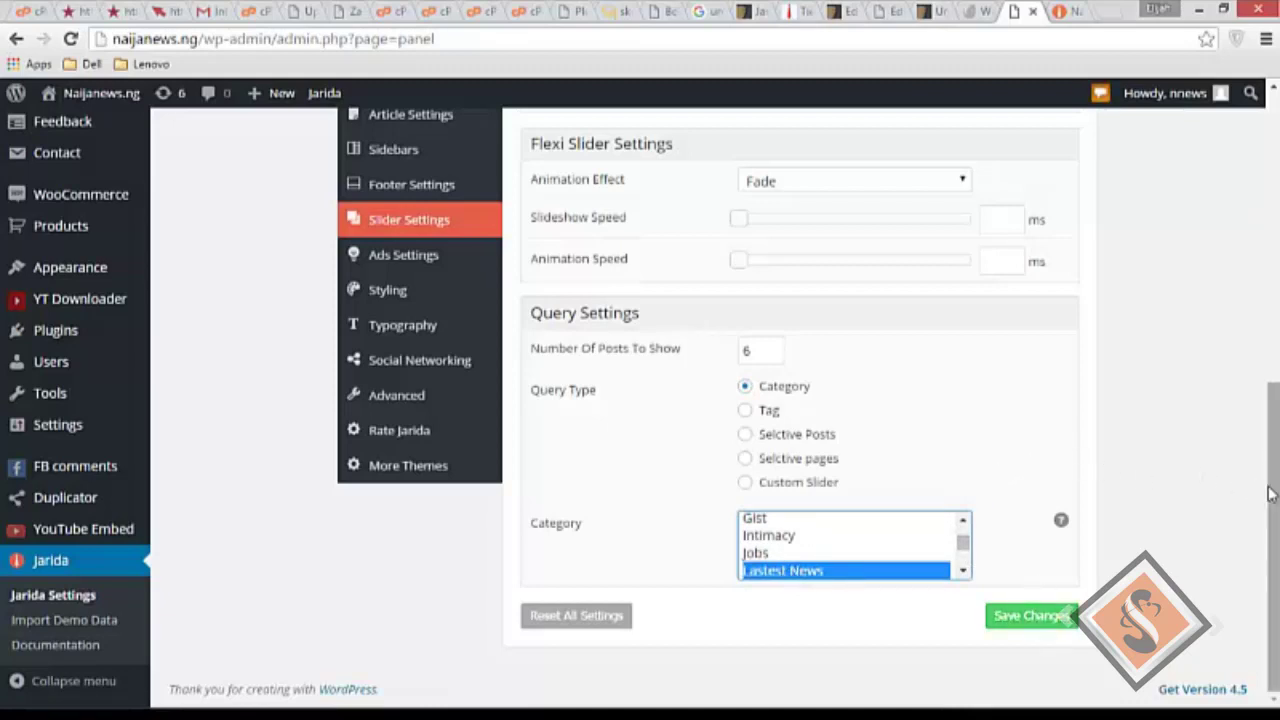
Step: Set the Flexi Slider's slideshow speed to 9612 ms and animation speed to 9634 ms, and save the settings
{"action": "left_click_drag", "start_coordinate": [1270, 494], "coordinate": [1275, 418]}
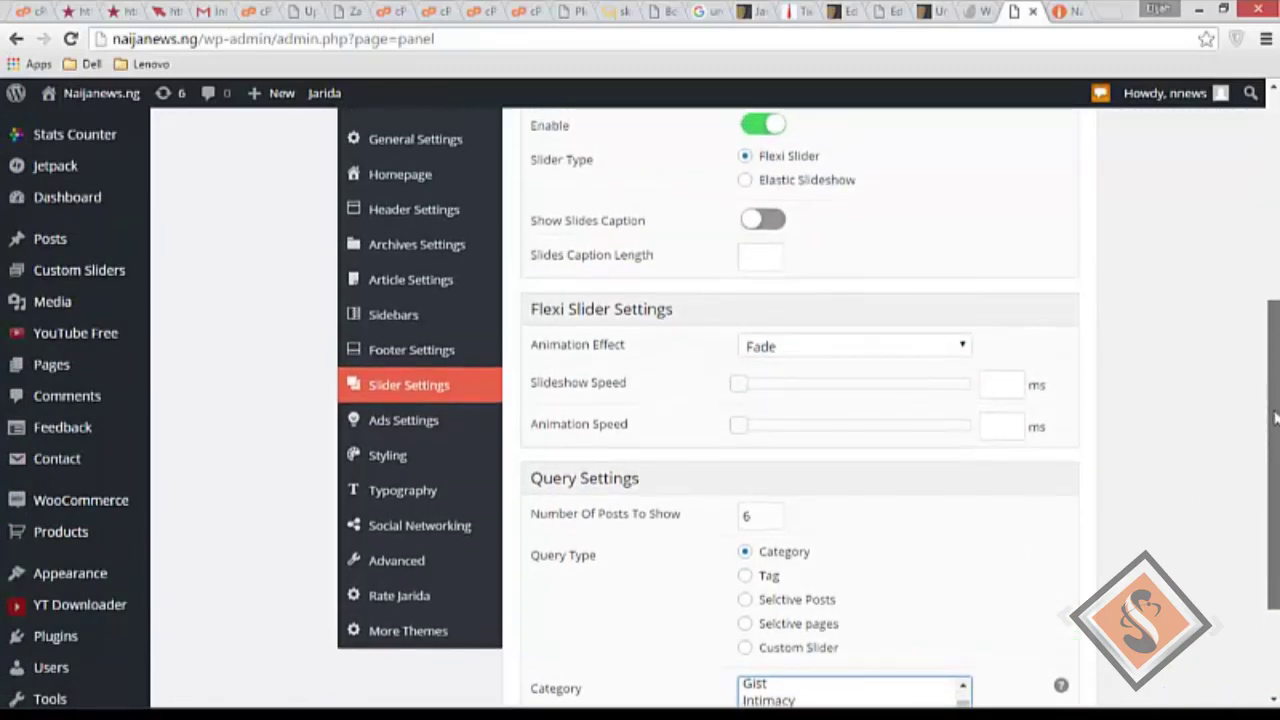
{"action": "left_click", "coordinate": [815, 385]}
{"action": "left_click_drag", "start_coordinate": [808, 388], "coordinate": [790, 393]}
{"action": "left_click", "coordinate": [795, 427]}
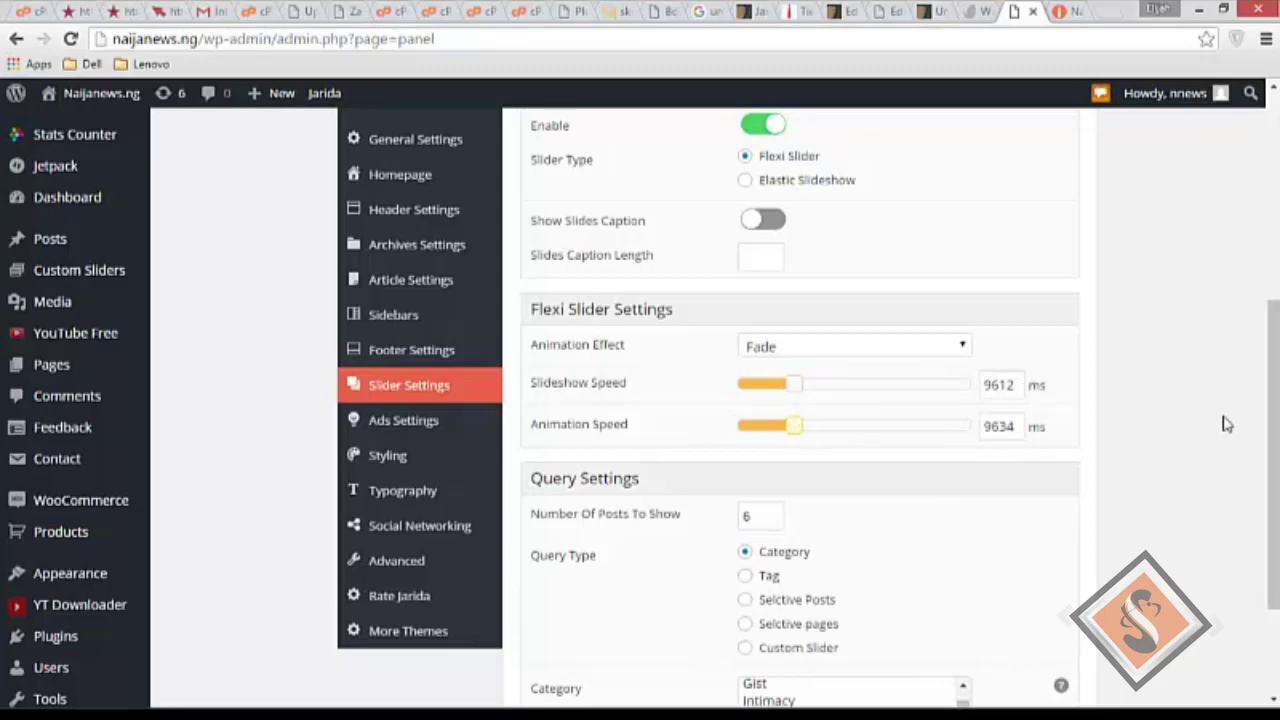
{"action": "left_click_drag", "start_coordinate": [1276, 415], "coordinate": [1274, 495]}
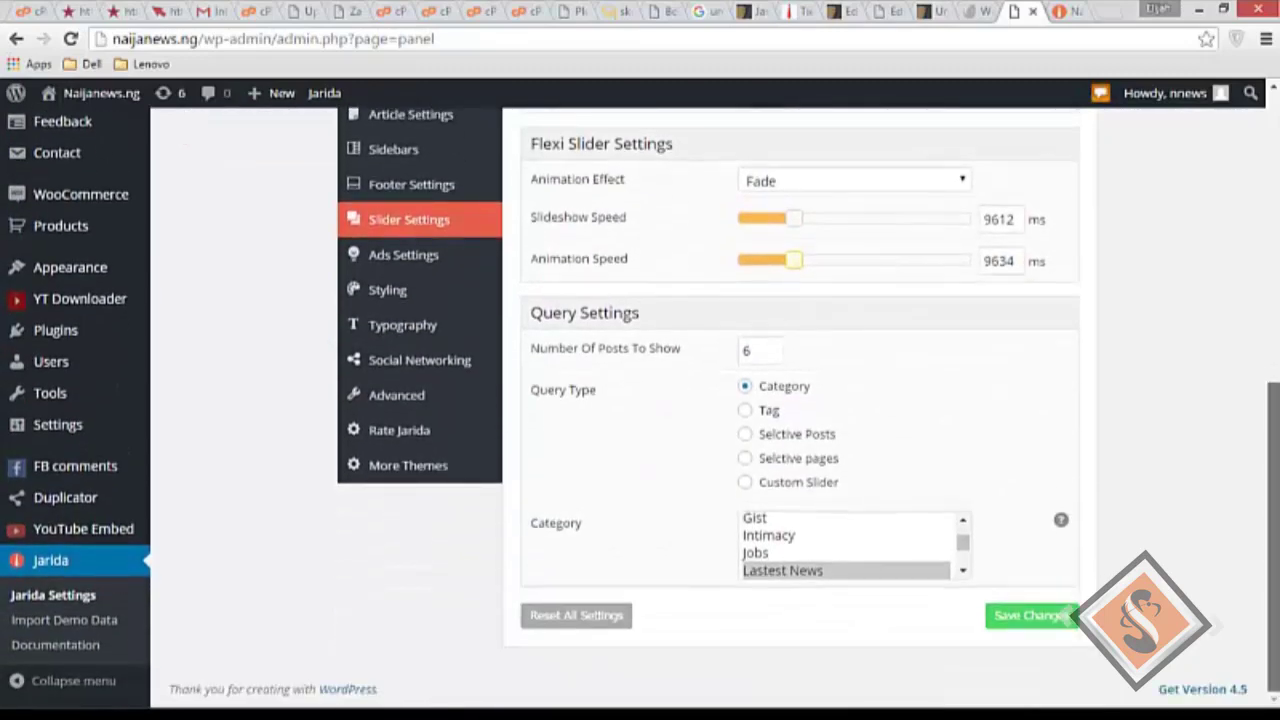
{"action": "left_click", "coordinate": [1018, 616]}
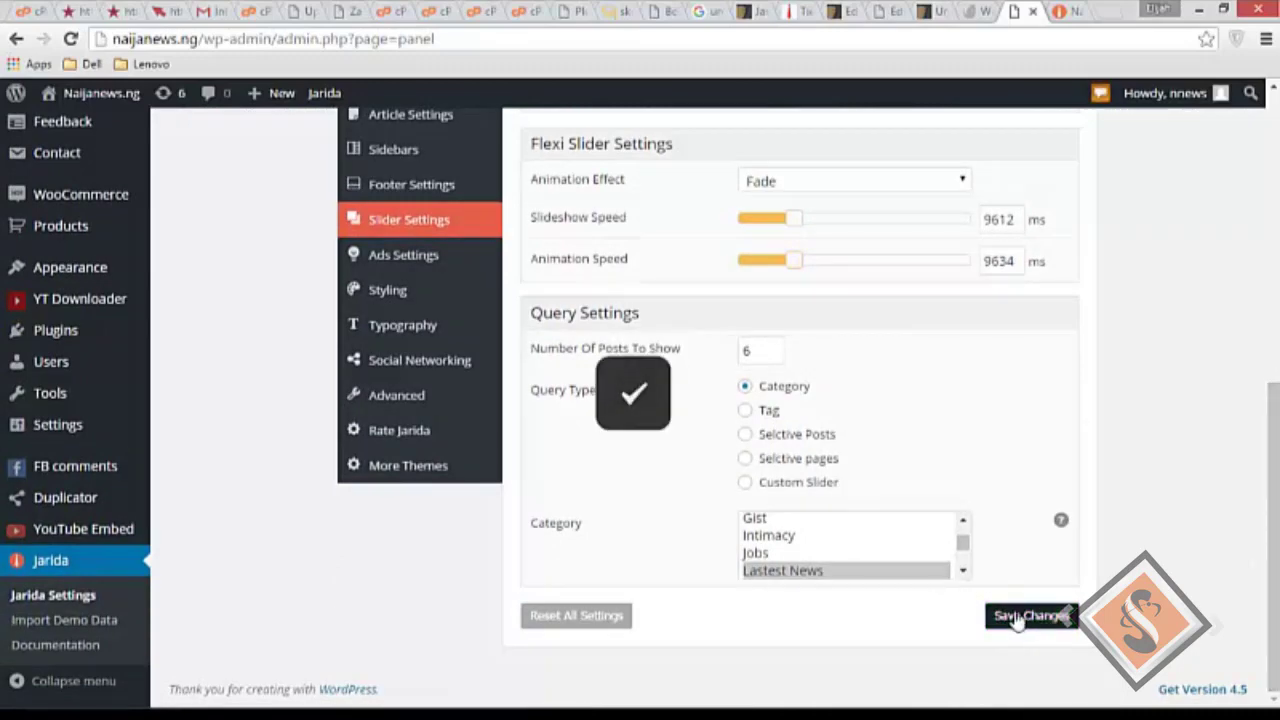
Step: Reload the live Naijanews.ng homepage and look through it to check for the slider
{"action": "scroll", "coordinate": [1268, 302], "scroll_direction": "up", "scroll_amount": 3}
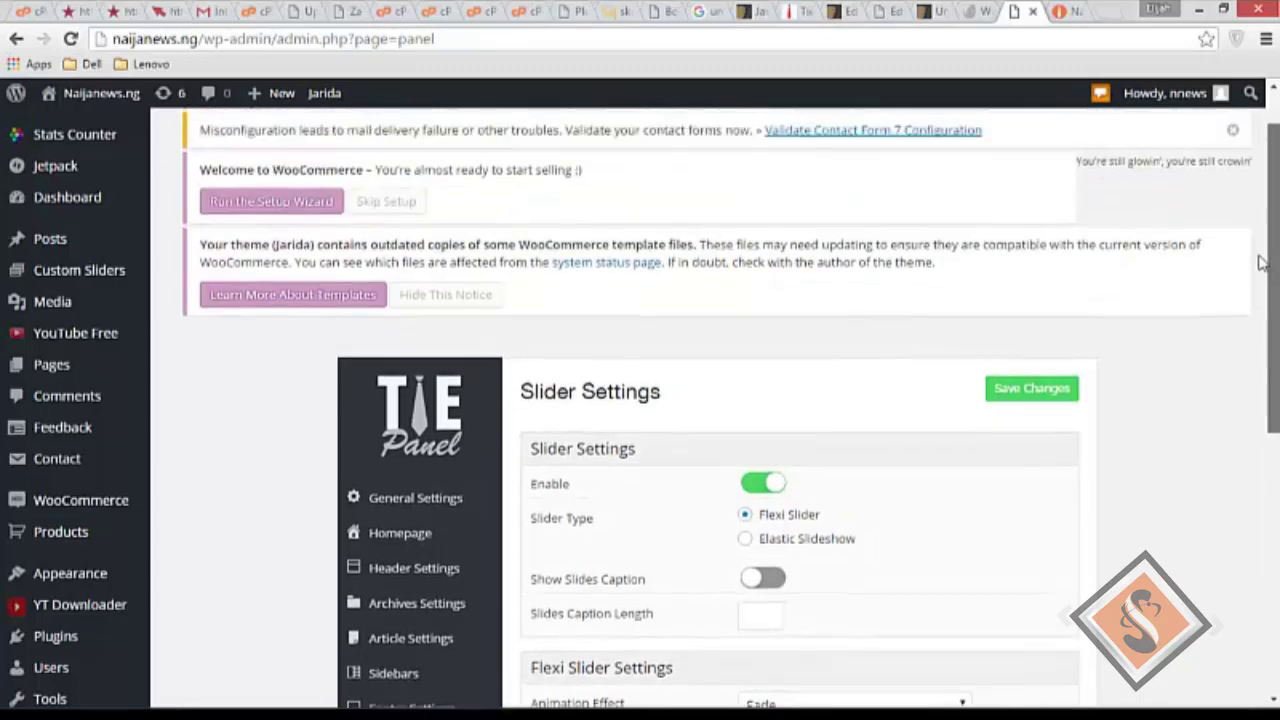
{"action": "key", "text": "ctrl+Tab"}
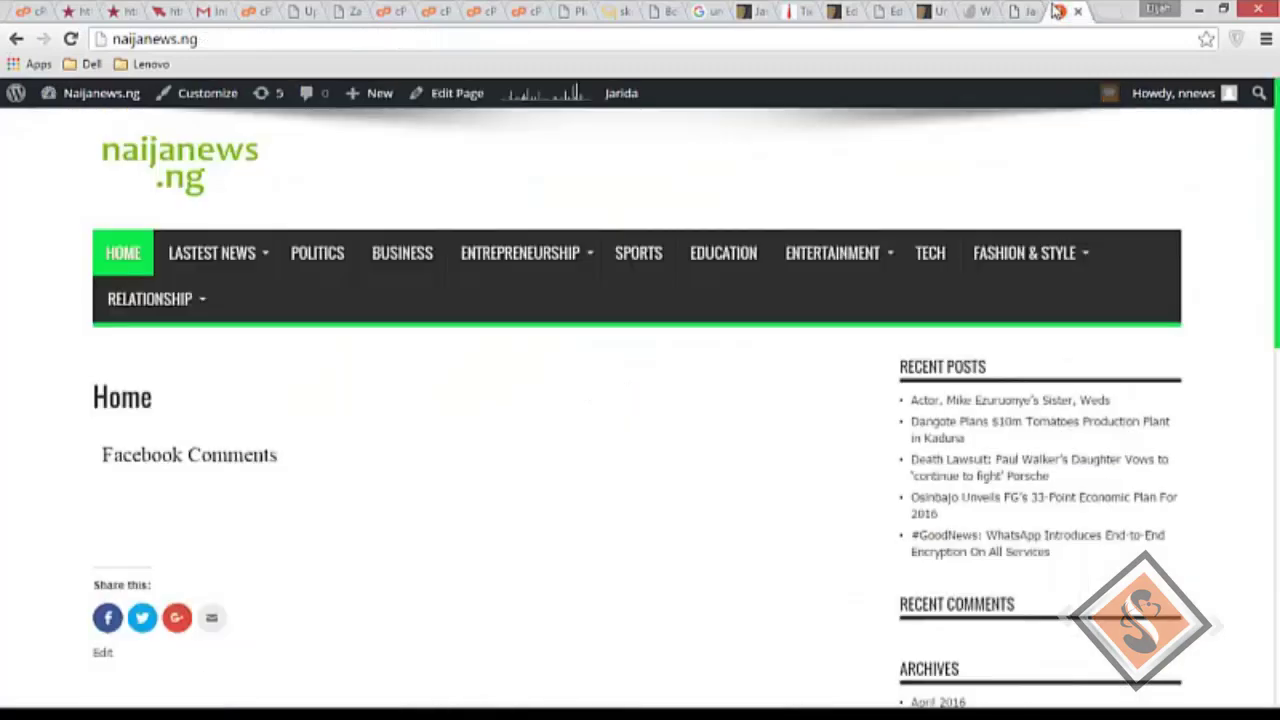
{"action": "right_click", "coordinate": [718, 379]}
{"action": "left_click", "coordinate": [756, 434]}
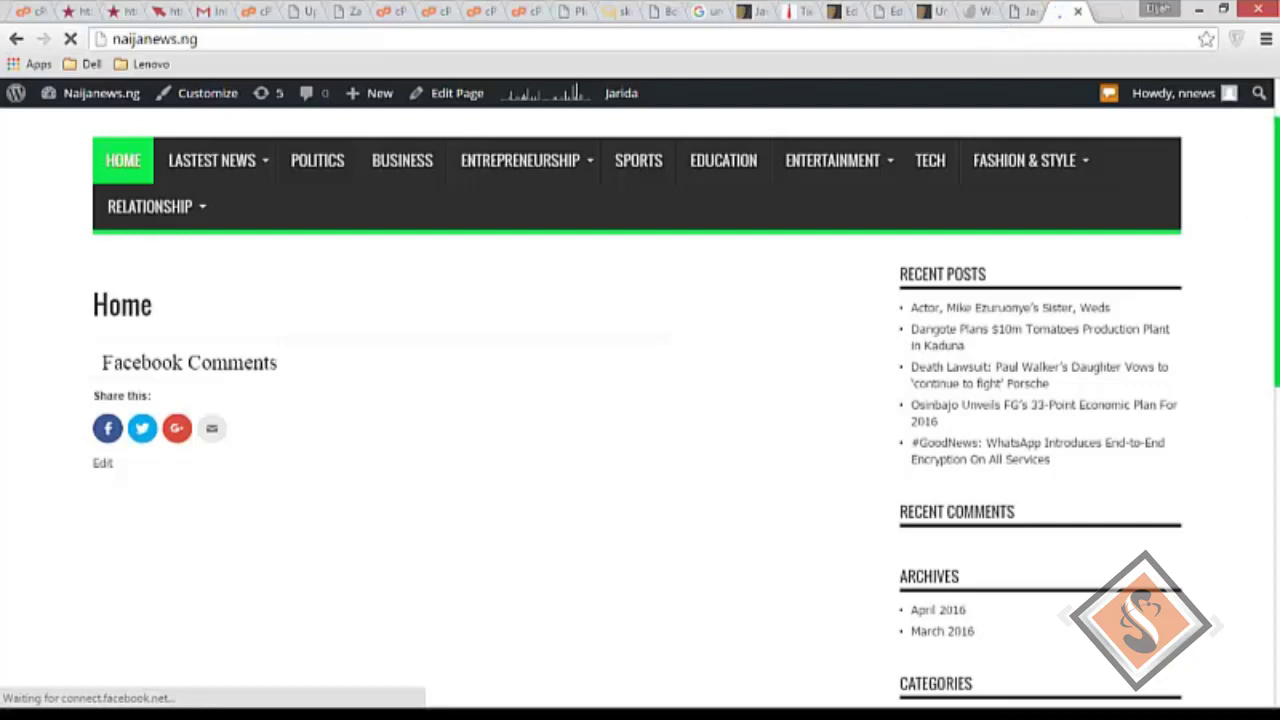
{"action": "scroll", "coordinate": [1262, 222], "scroll_direction": "down", "scroll_amount": 5}
{"action": "scroll", "coordinate": [640, 400], "scroll_direction": "down", "scroll_amount": 3}
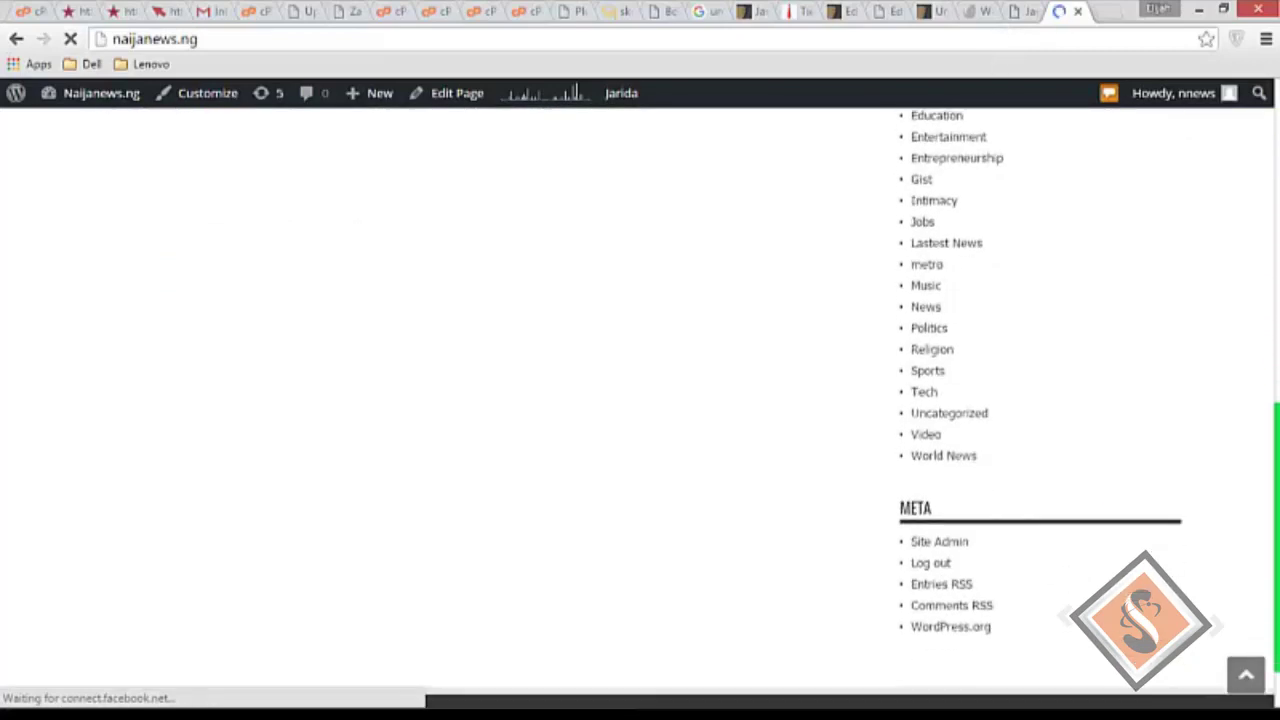
{"action": "key", "text": "Home"}
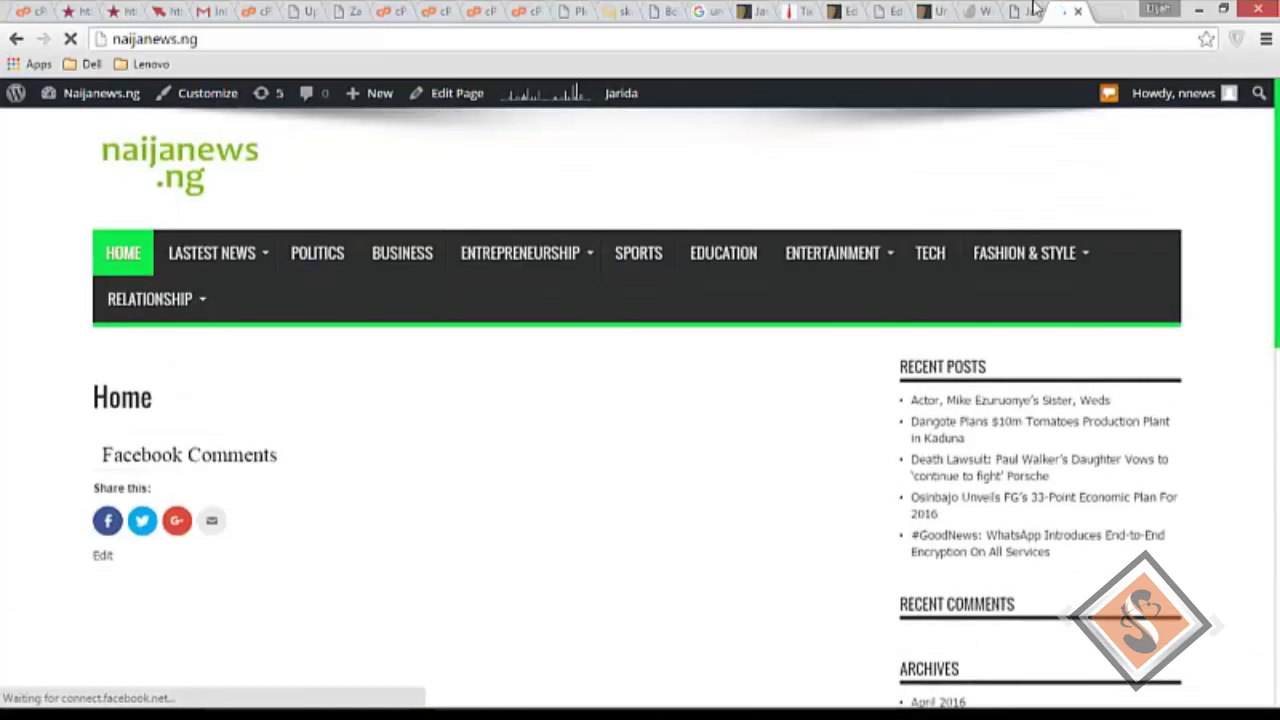
Step: Back in the theme's Slider Settings, turn on Show Slides Caption and review the remaining slider options
{"action": "left_click", "coordinate": [1020, 14]}
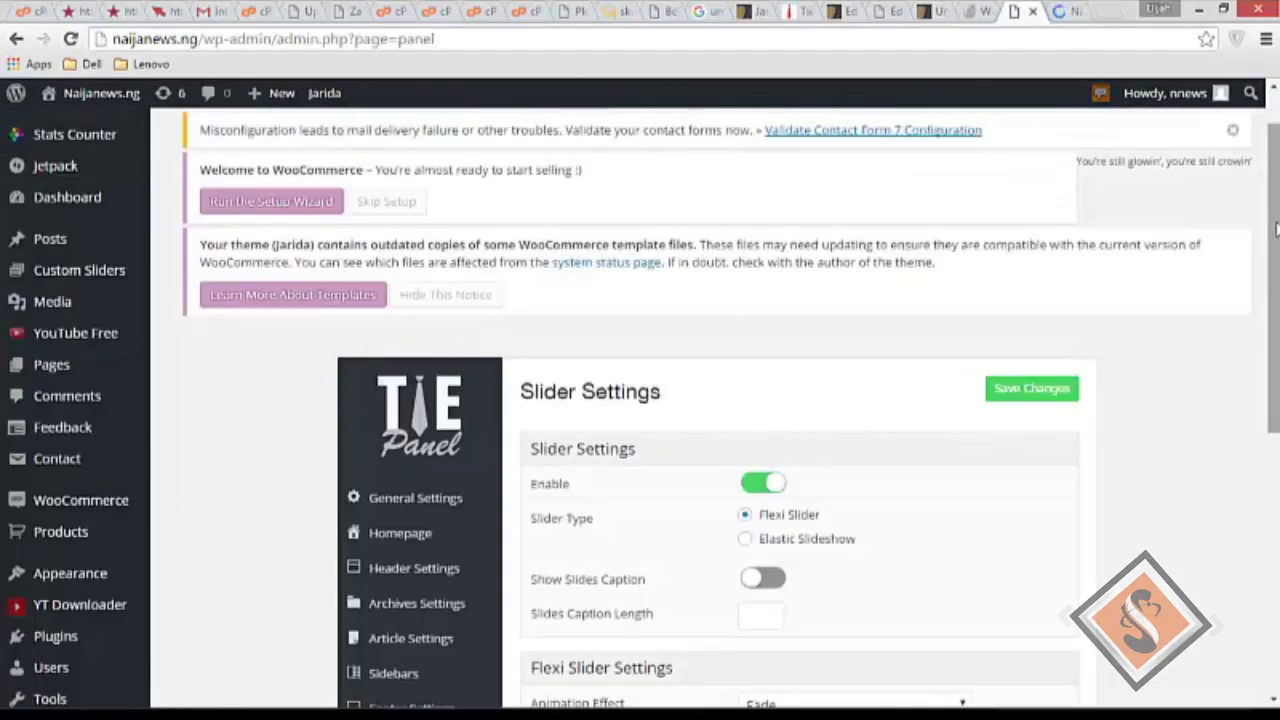
{"action": "scroll", "coordinate": [640, 400], "scroll_direction": "down", "scroll_amount": 2}
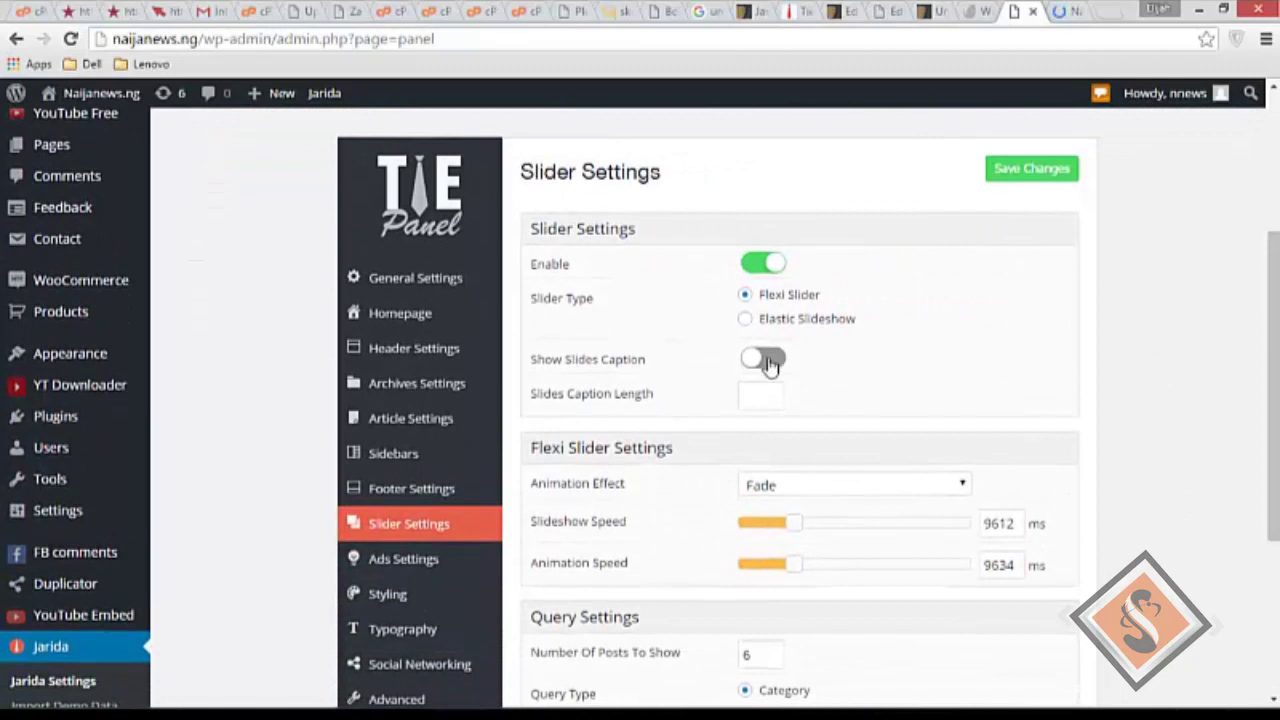
{"action": "left_click", "coordinate": [778, 361]}
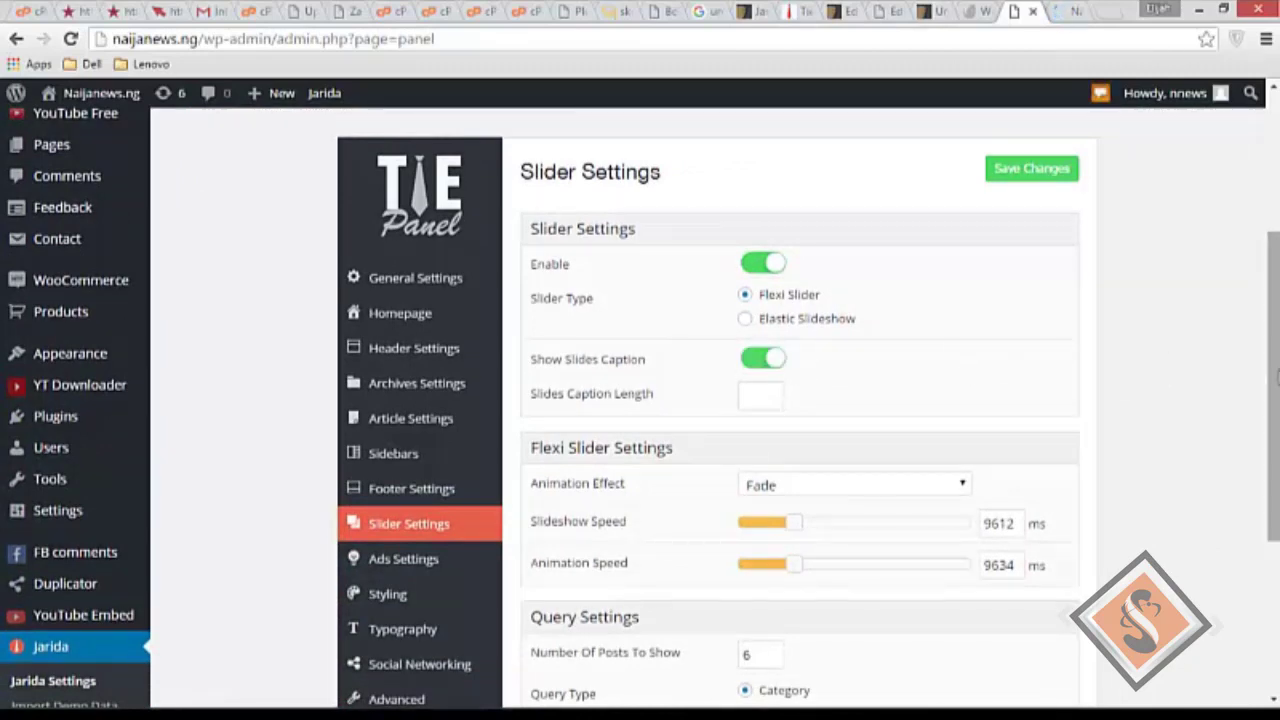
{"action": "scroll", "coordinate": [778, 361], "scroll_direction": "down", "scroll_amount": 3}
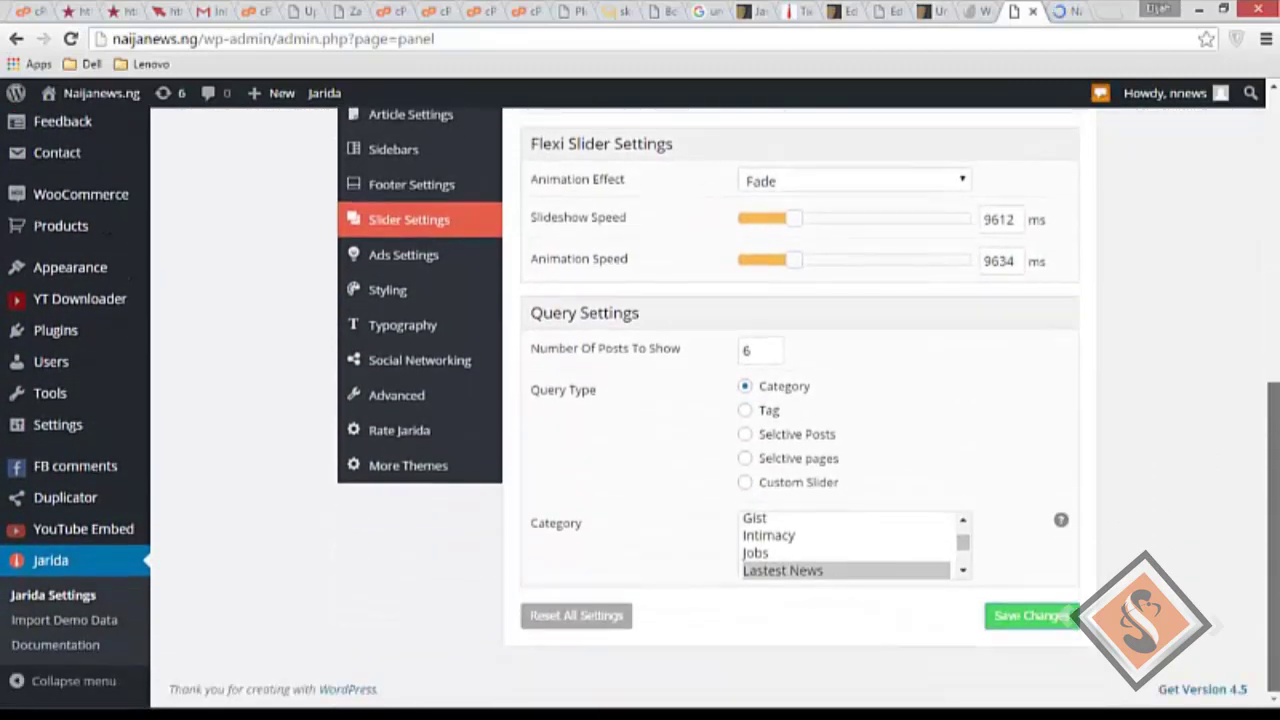
{"action": "scroll", "coordinate": [640, 400], "scroll_direction": "up", "scroll_amount": 3}
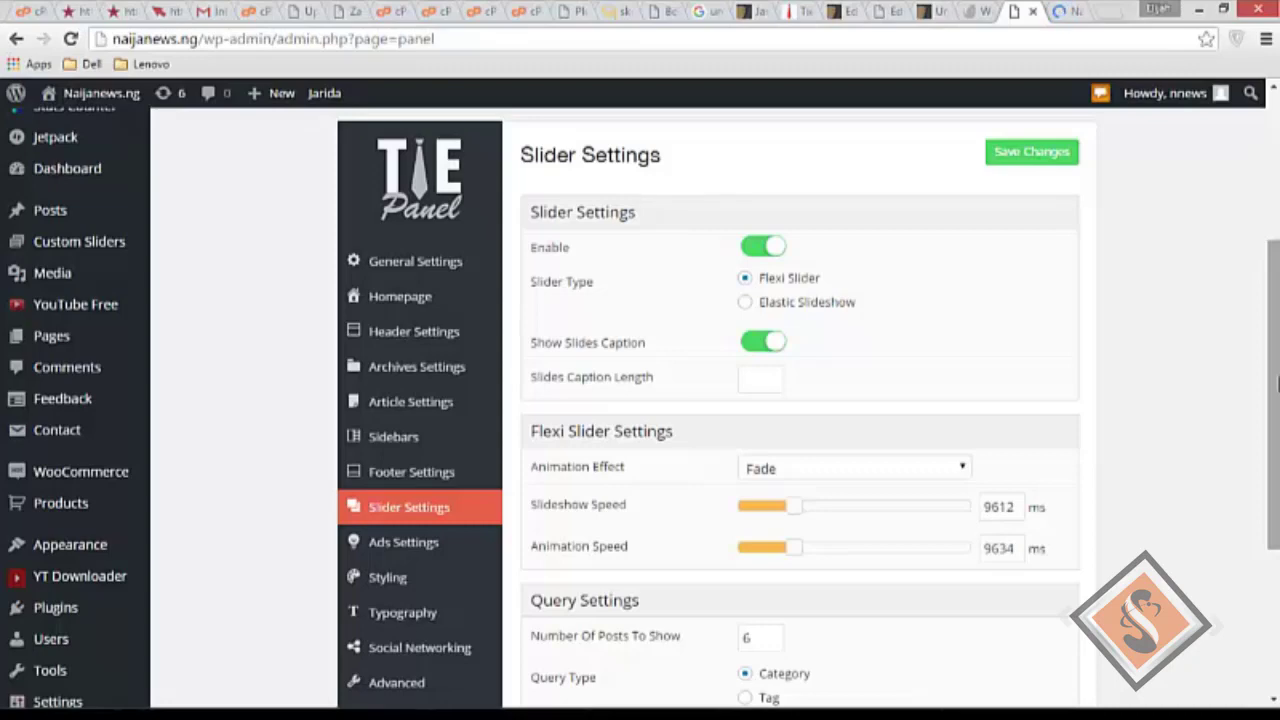
{"action": "left_click_drag", "start_coordinate": [1276, 372], "coordinate": [1277, 226]}
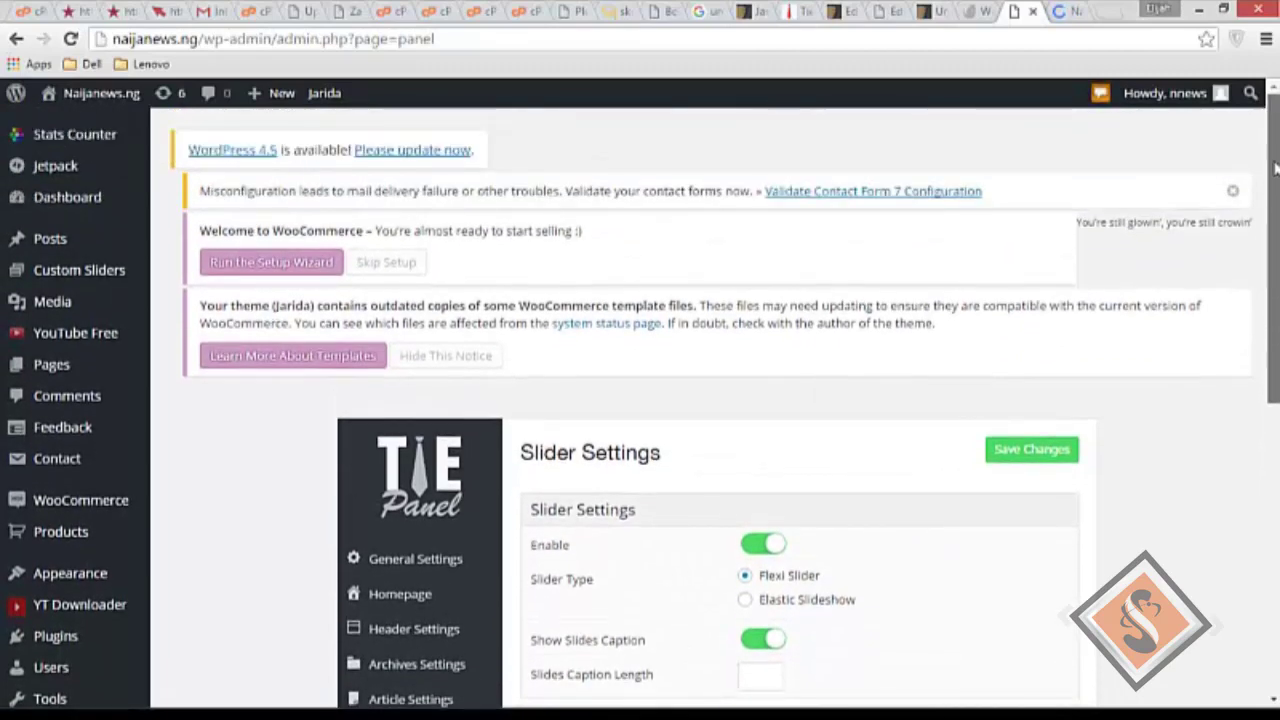
Step: Open Jetpack's Site Stats and examine the daily views chart and its summary panels
{"action": "mouse_move", "coordinate": [74, 177]}
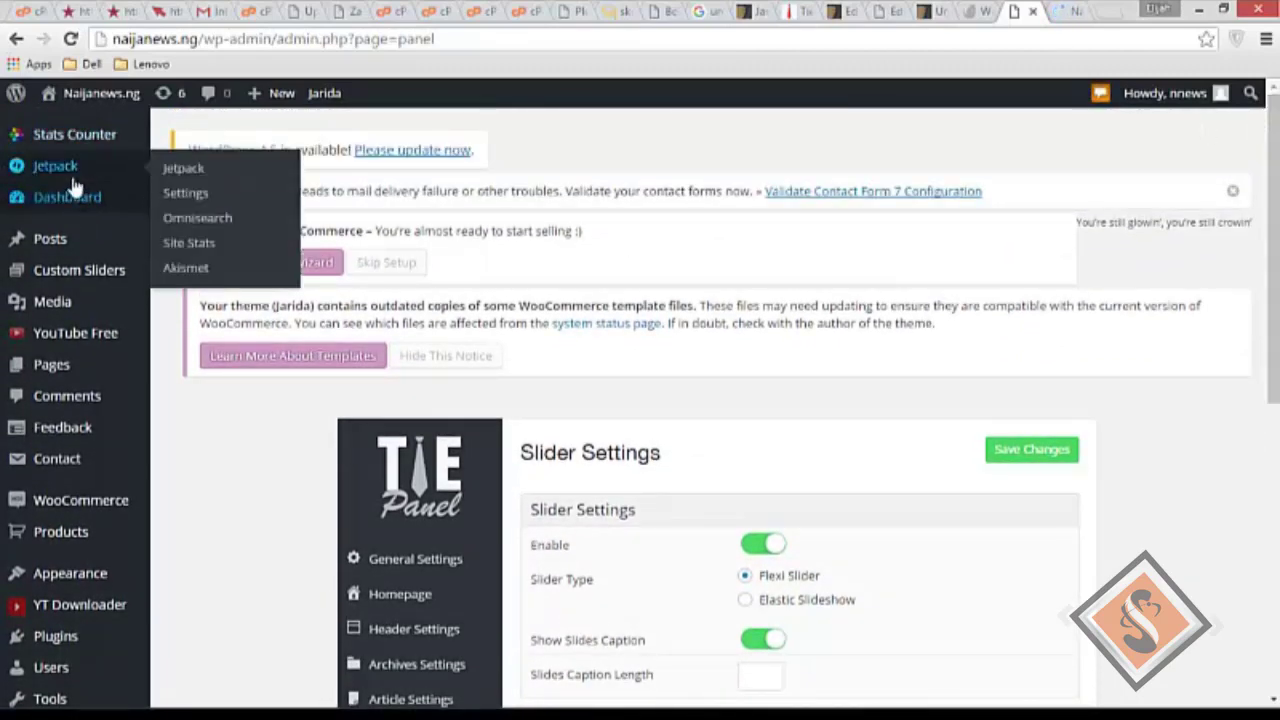
{"action": "left_click", "coordinate": [189, 246]}
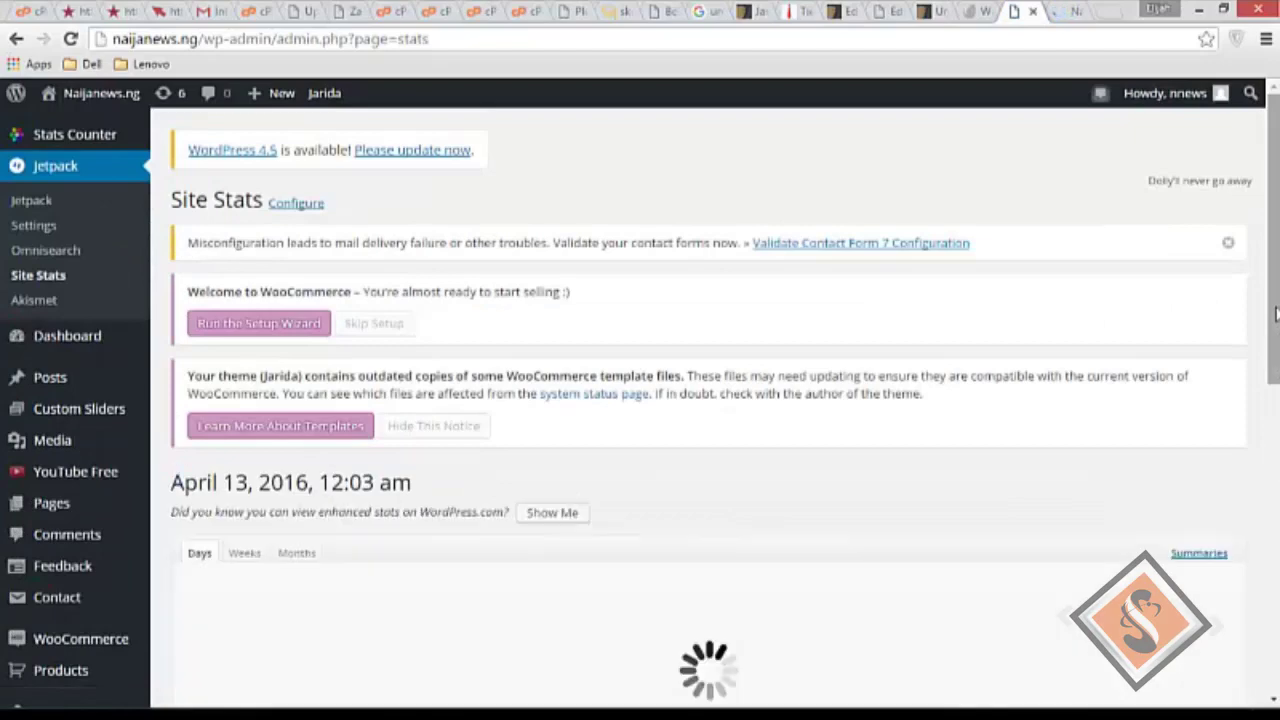
{"action": "left_click_drag", "start_coordinate": [1275, 314], "coordinate": [1275, 504]}
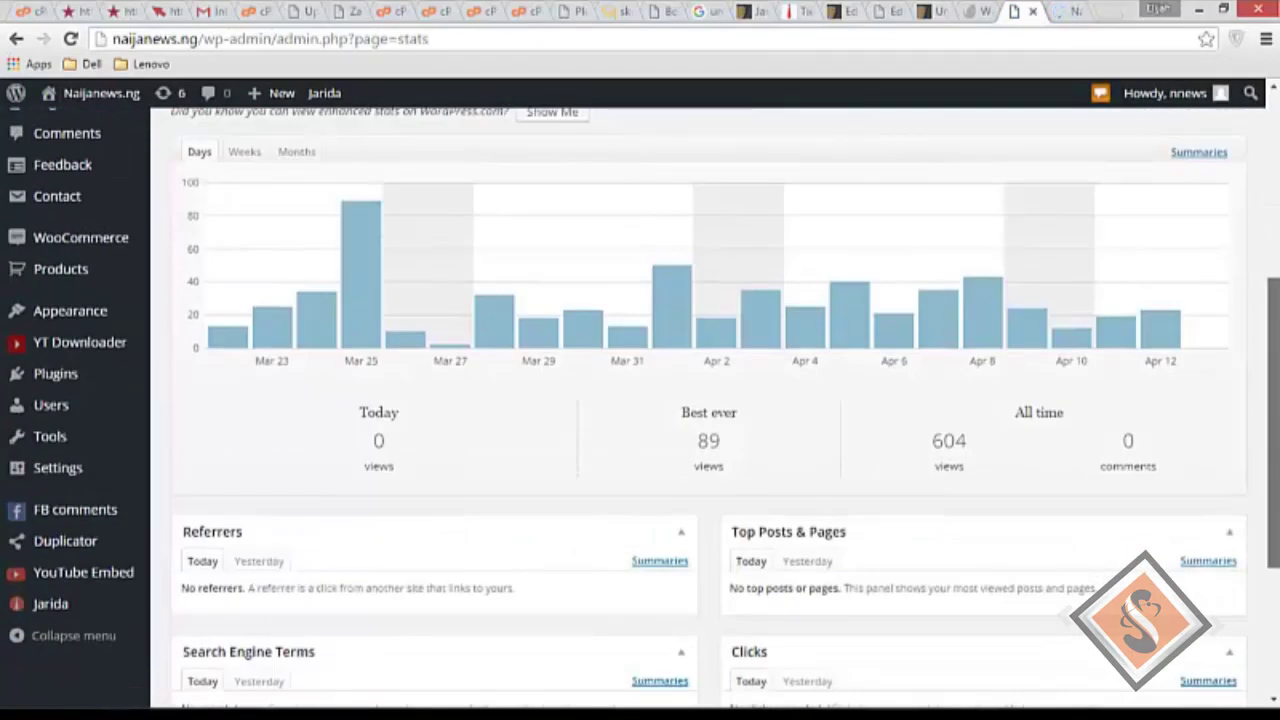
{"action": "scroll", "coordinate": [1105, 307], "scroll_direction": "up", "scroll_amount": 5}
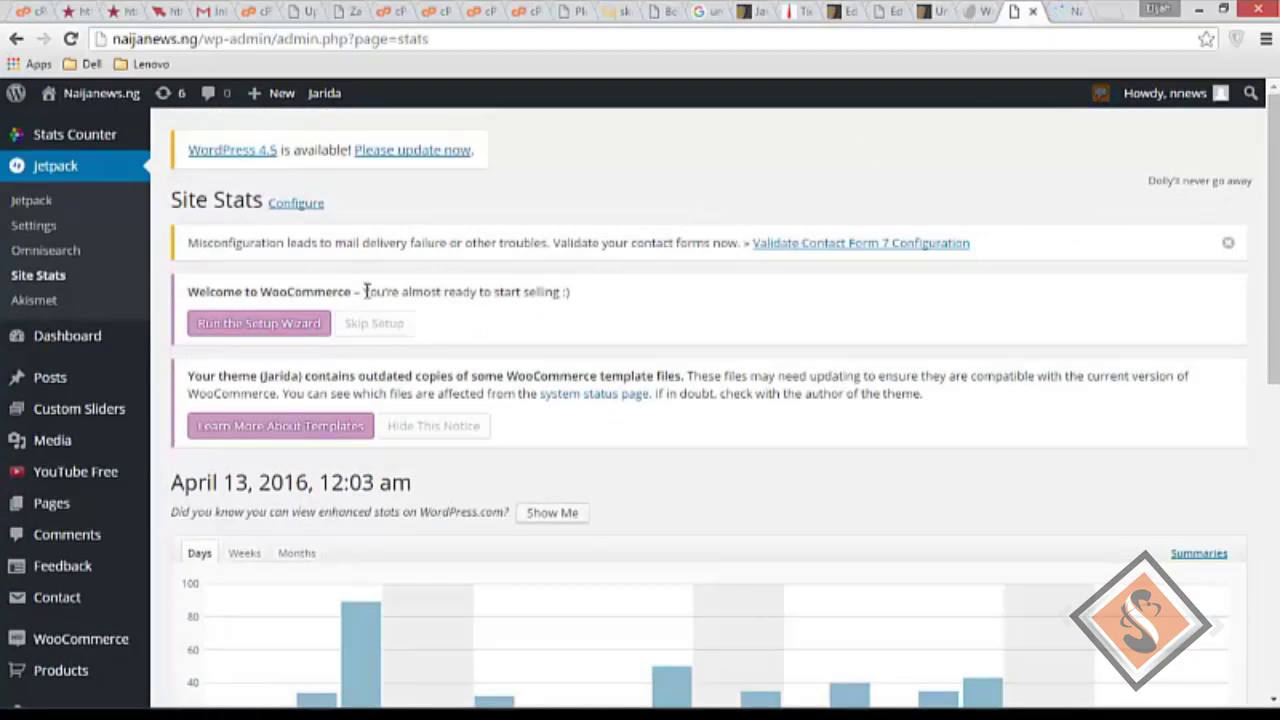
Step: Reopen the Jarida Settings and bring up the Theme Layout options in General Settings
{"action": "scroll", "coordinate": [86, 343], "scroll_direction": "down", "scroll_amount": 2}
{"action": "scroll", "coordinate": [127, 432], "scroll_direction": "down", "scroll_amount": 2}
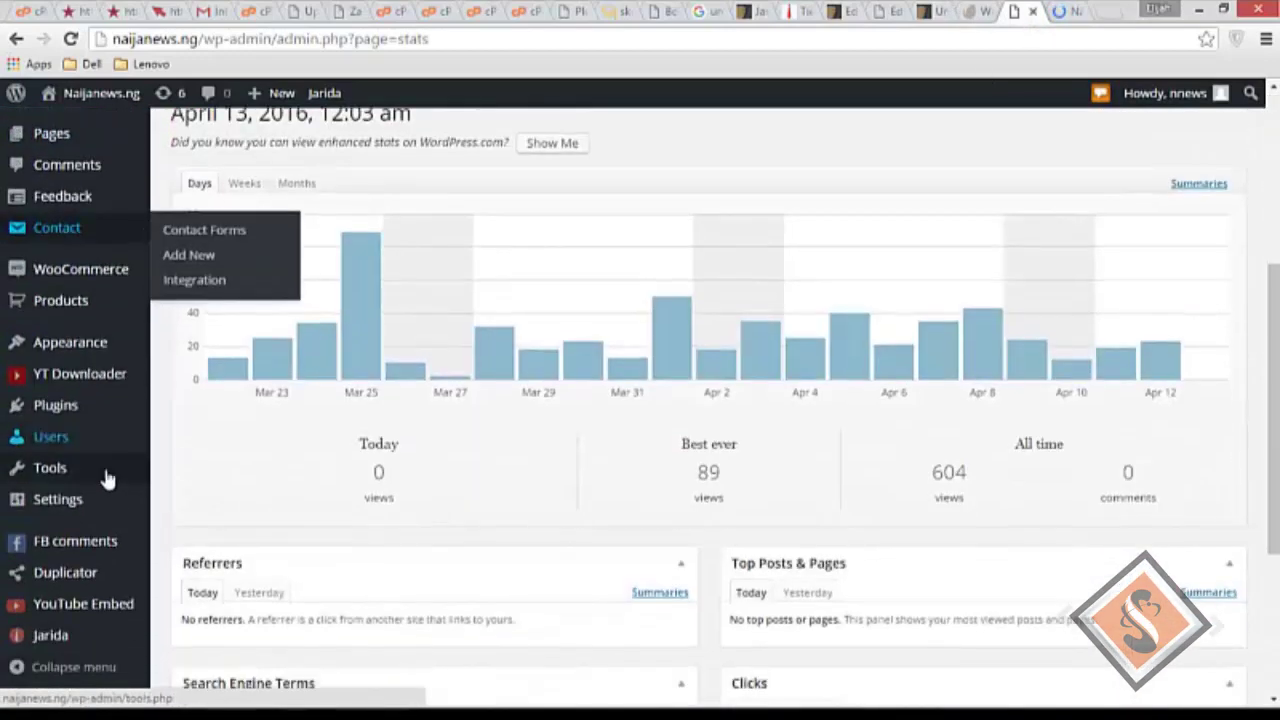
{"action": "mouse_move", "coordinate": [72, 643]}
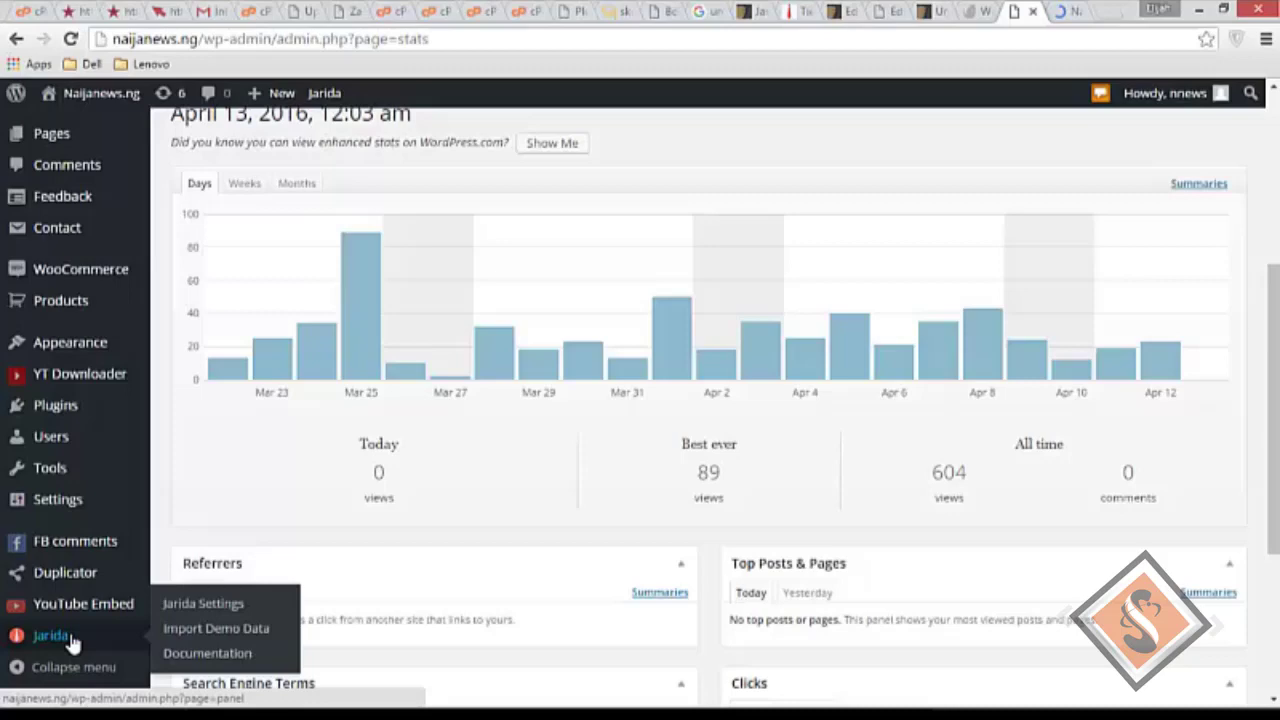
{"action": "left_click", "coordinate": [202, 606]}
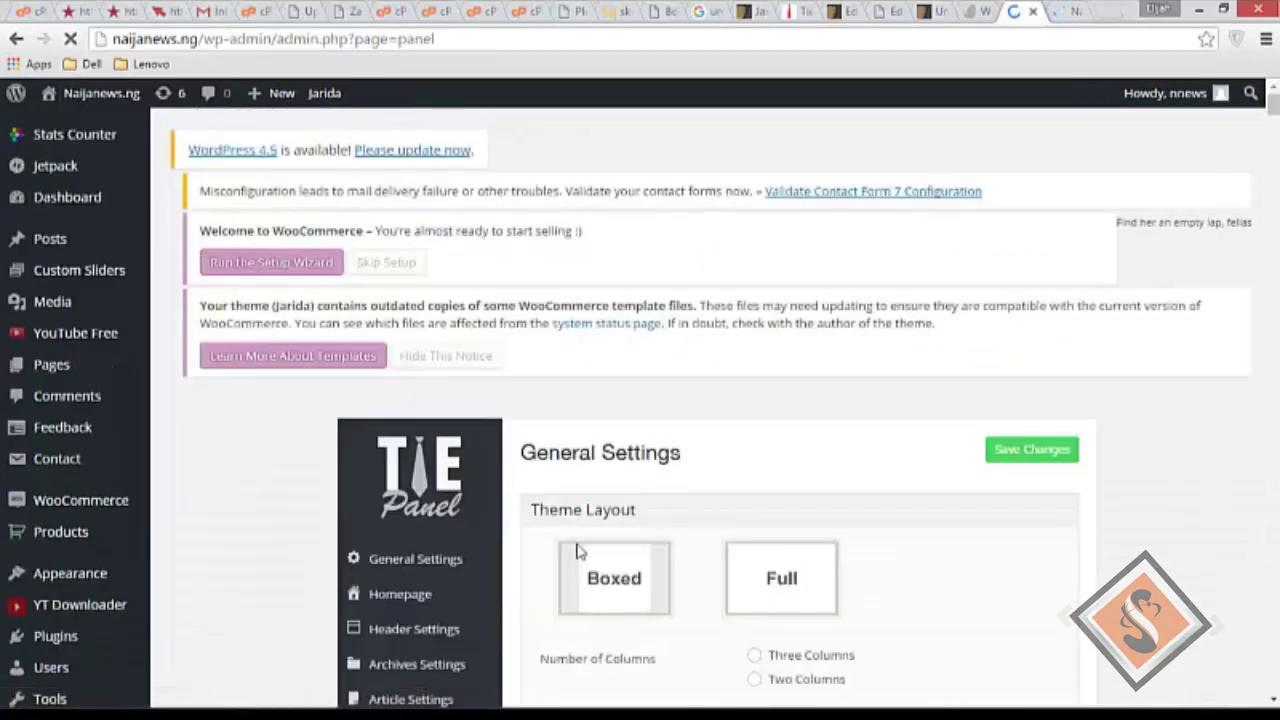
{"action": "scroll", "coordinate": [677, 534], "scroll_direction": "down", "scroll_amount": 3}
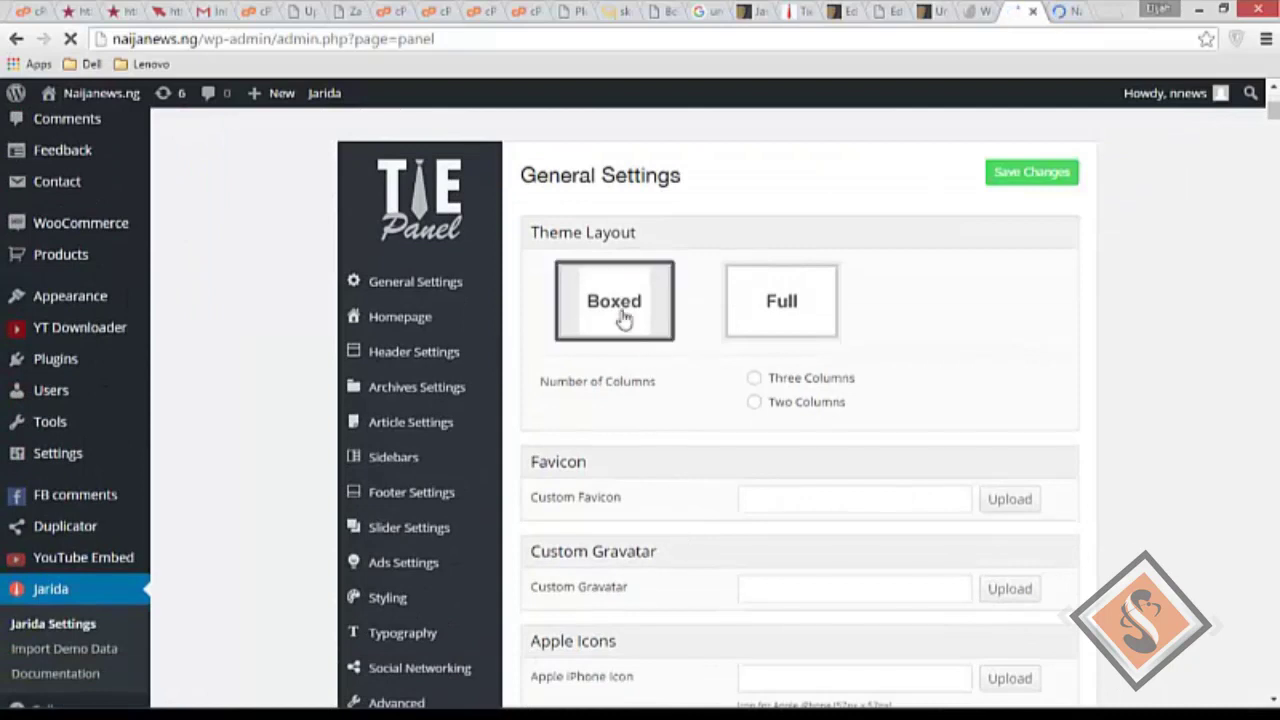
Step: Set the theme layout to Full with Three Columns and save the General Settings changes
{"action": "left_click", "coordinate": [782, 304]}
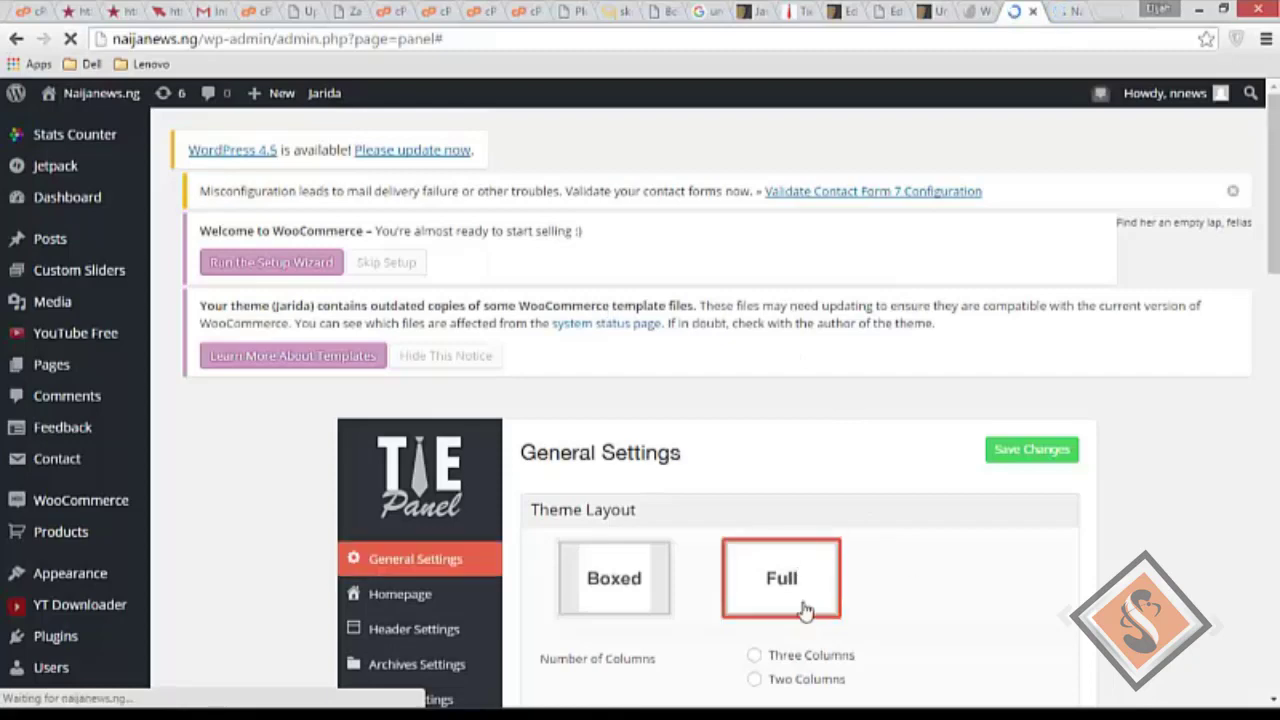
{"action": "scroll", "coordinate": [872, 593], "scroll_direction": "down", "scroll_amount": 2}
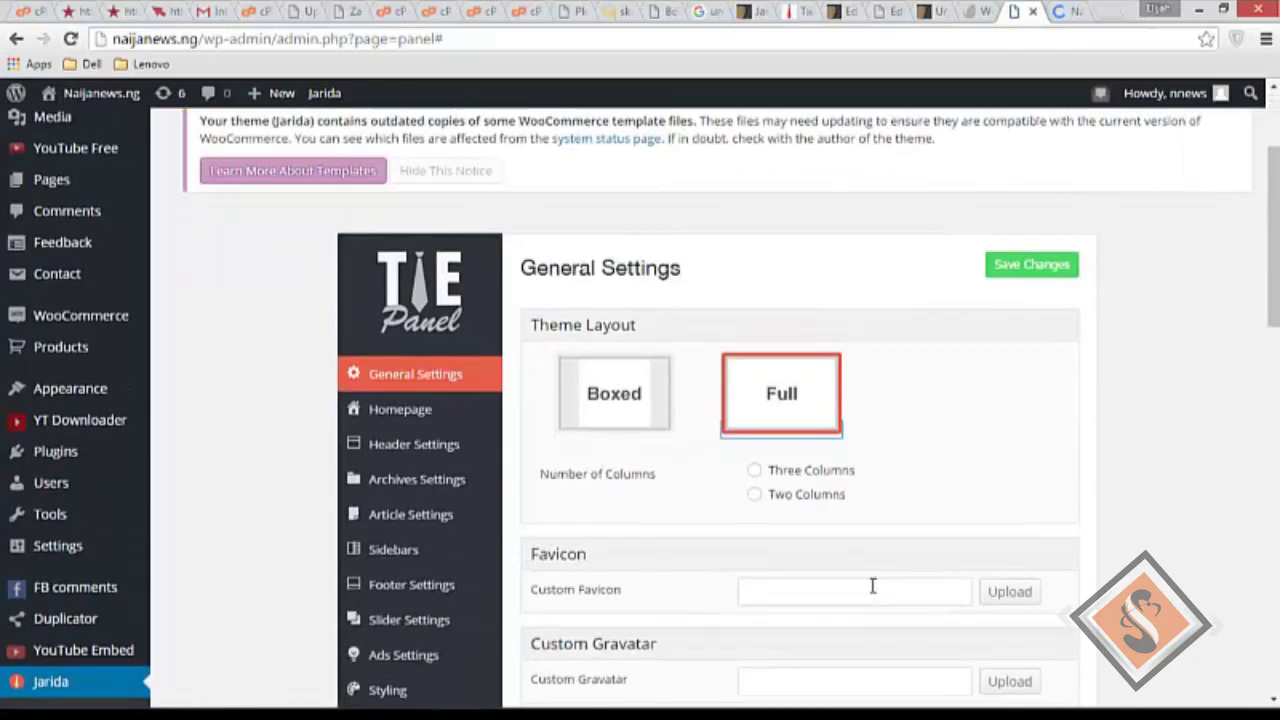
{"action": "left_click", "coordinate": [755, 496]}
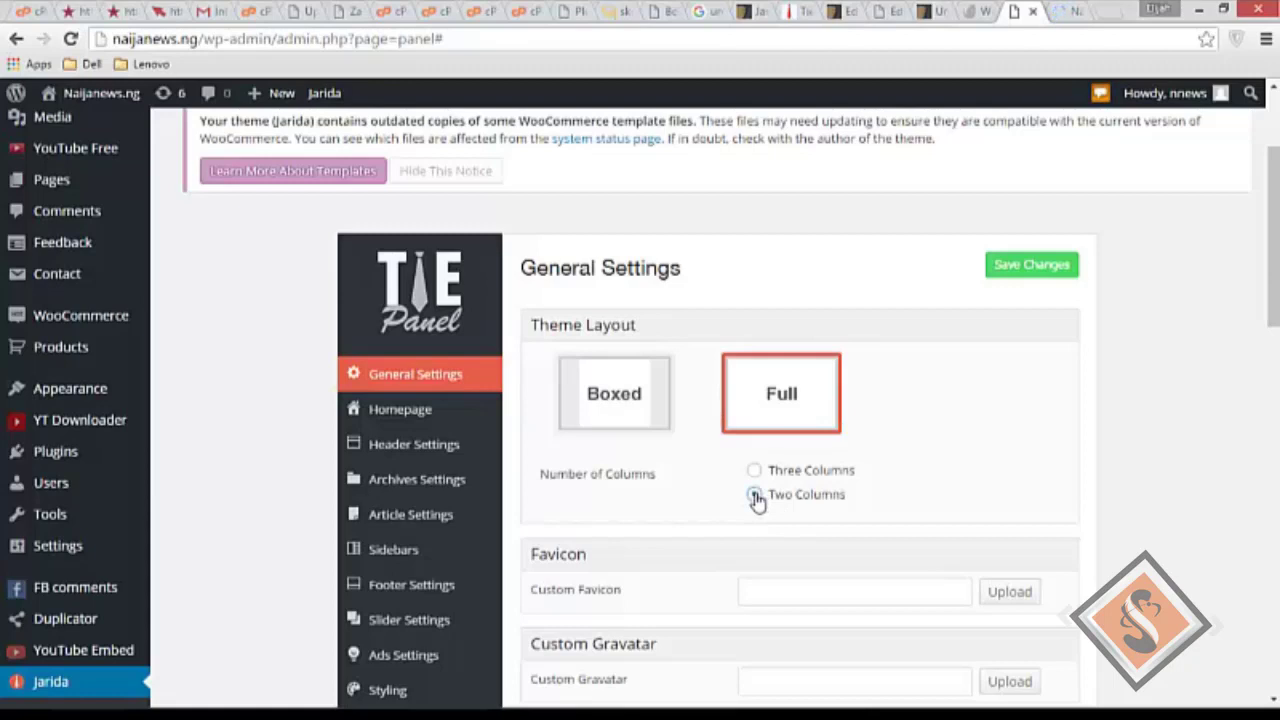
{"action": "left_click", "coordinate": [755, 470]}
{"action": "left_click", "coordinate": [1018, 268]}
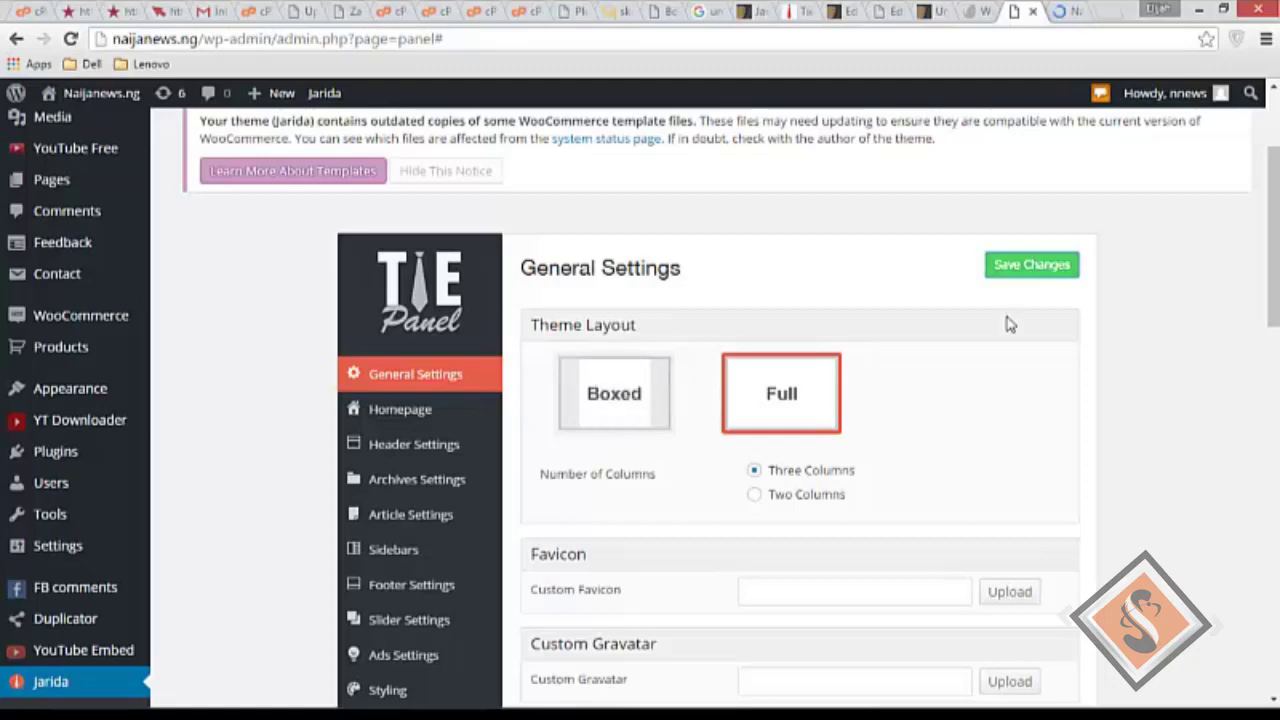
{"action": "scroll", "coordinate": [980, 383], "scroll_direction": "down", "scroll_amount": 5}
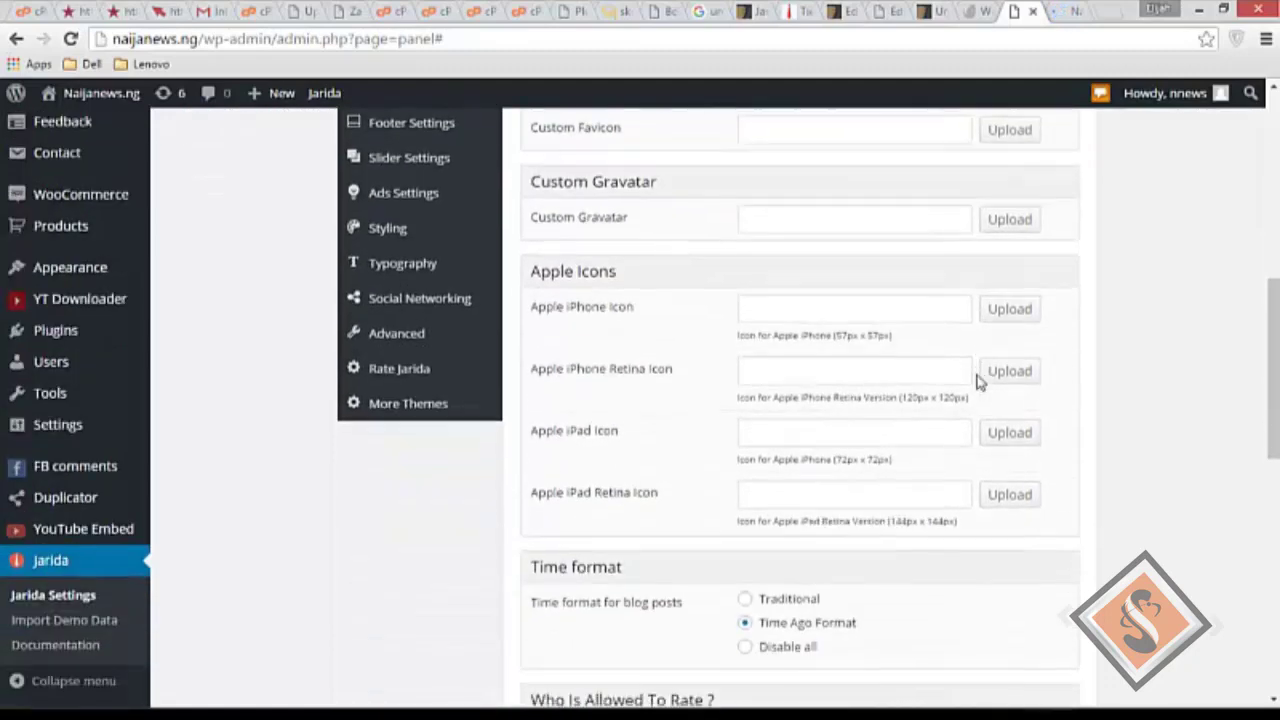
{"action": "scroll", "coordinate": [980, 383], "scroll_direction": "up", "scroll_amount": 3}
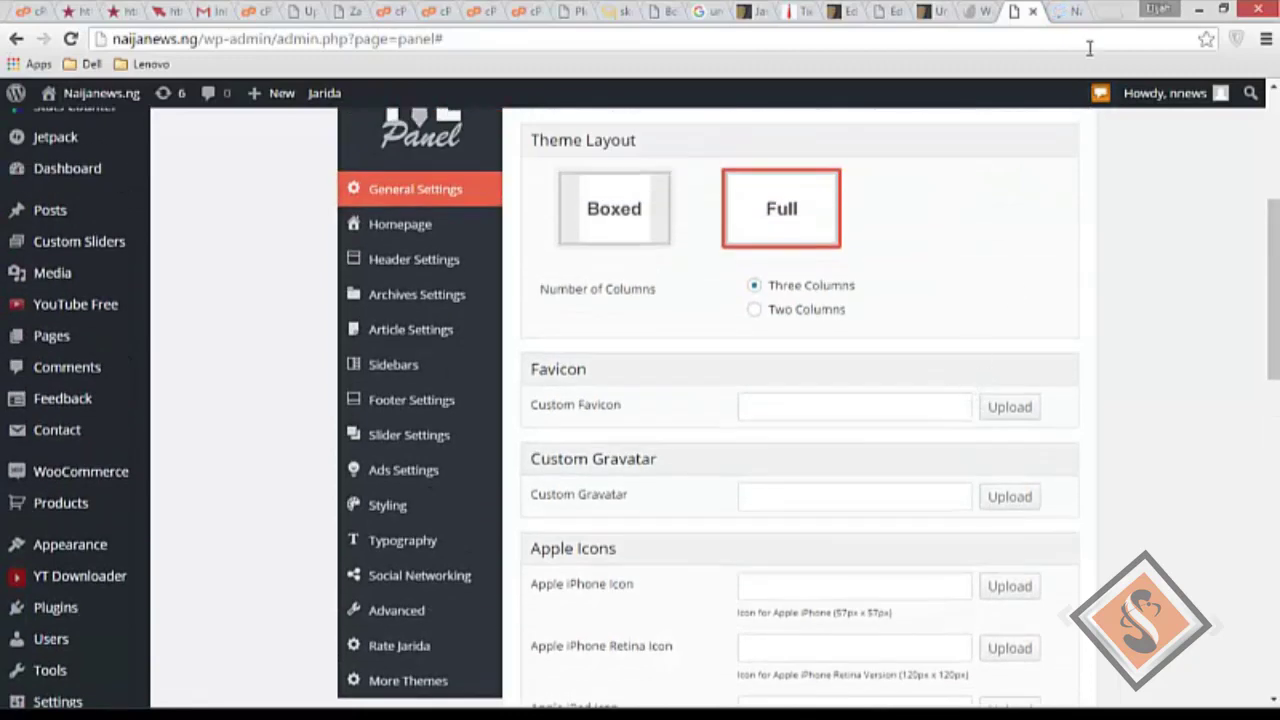
Step: Reload the live Naijanews.ng homepage and look through it to check the new full-width, three-column layout
{"action": "left_click", "coordinate": [1063, 11]}
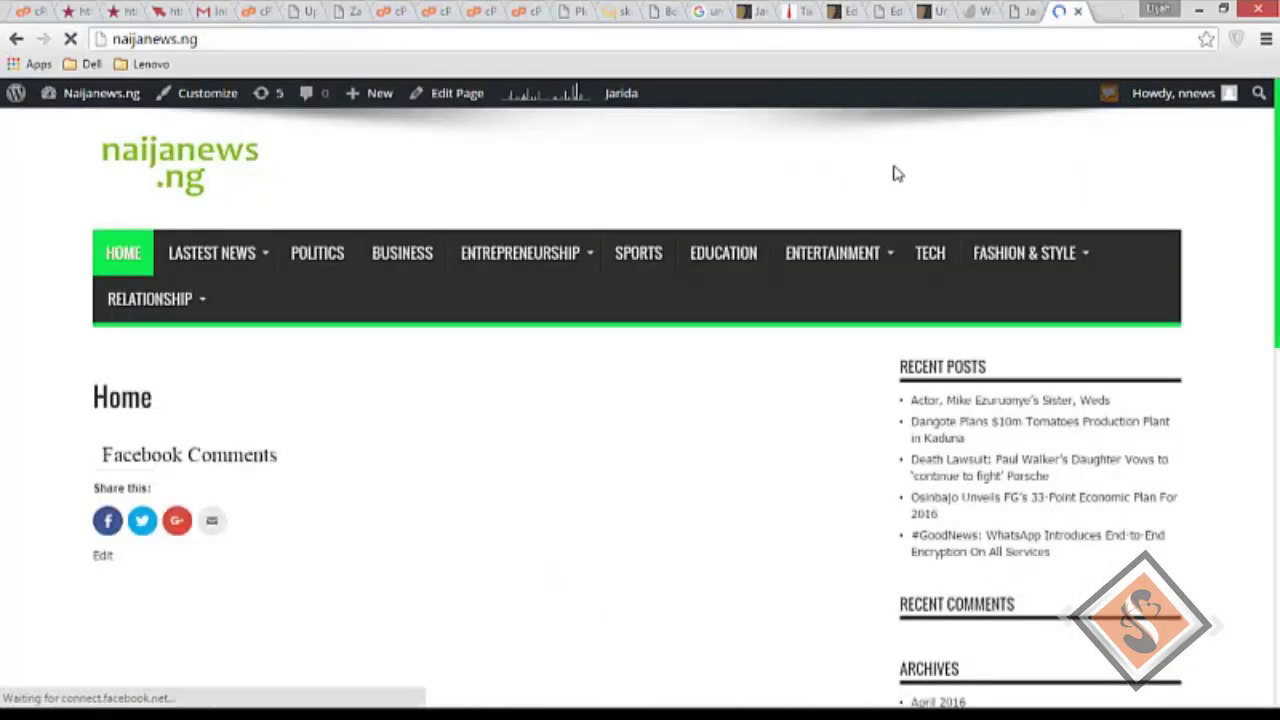
{"action": "right_click", "coordinate": [927, 151]}
{"action": "left_click", "coordinate": [977, 209]}
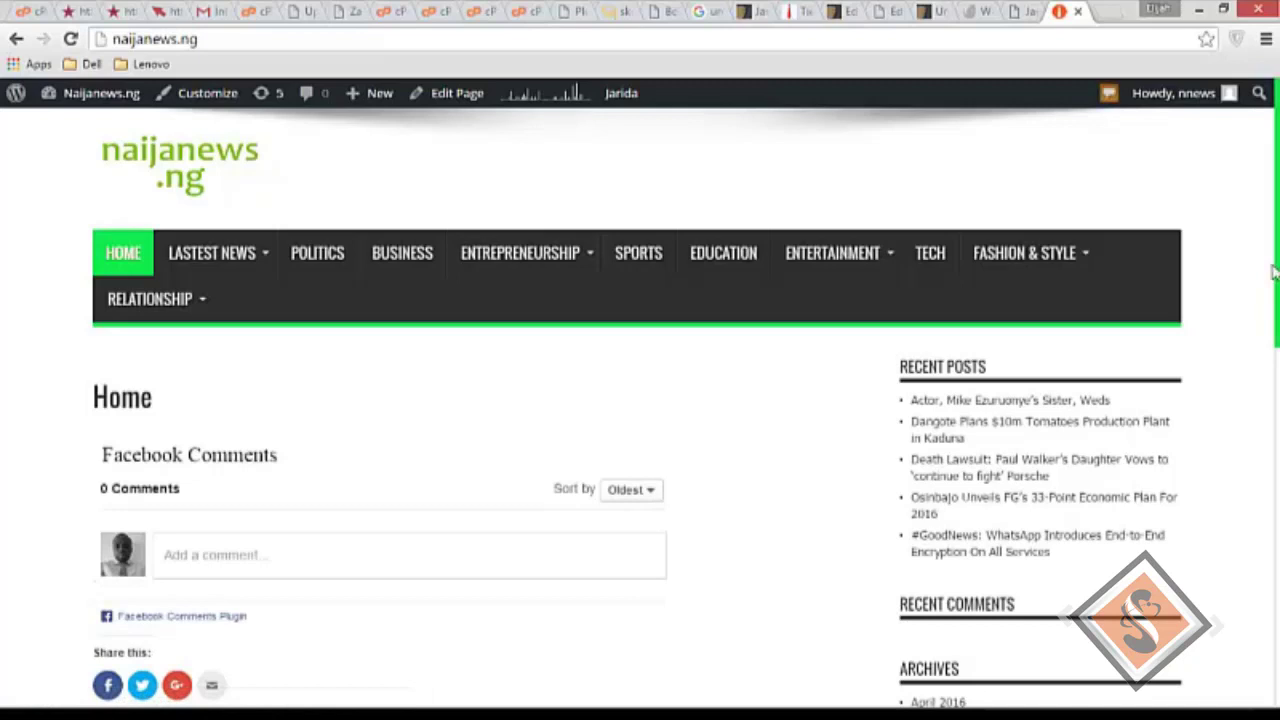
{"action": "scroll", "coordinate": [1276, 272], "scroll_direction": "down", "scroll_amount": 3}
{"action": "scroll", "coordinate": [685, 452], "scroll_direction": "down", "scroll_amount": 4}
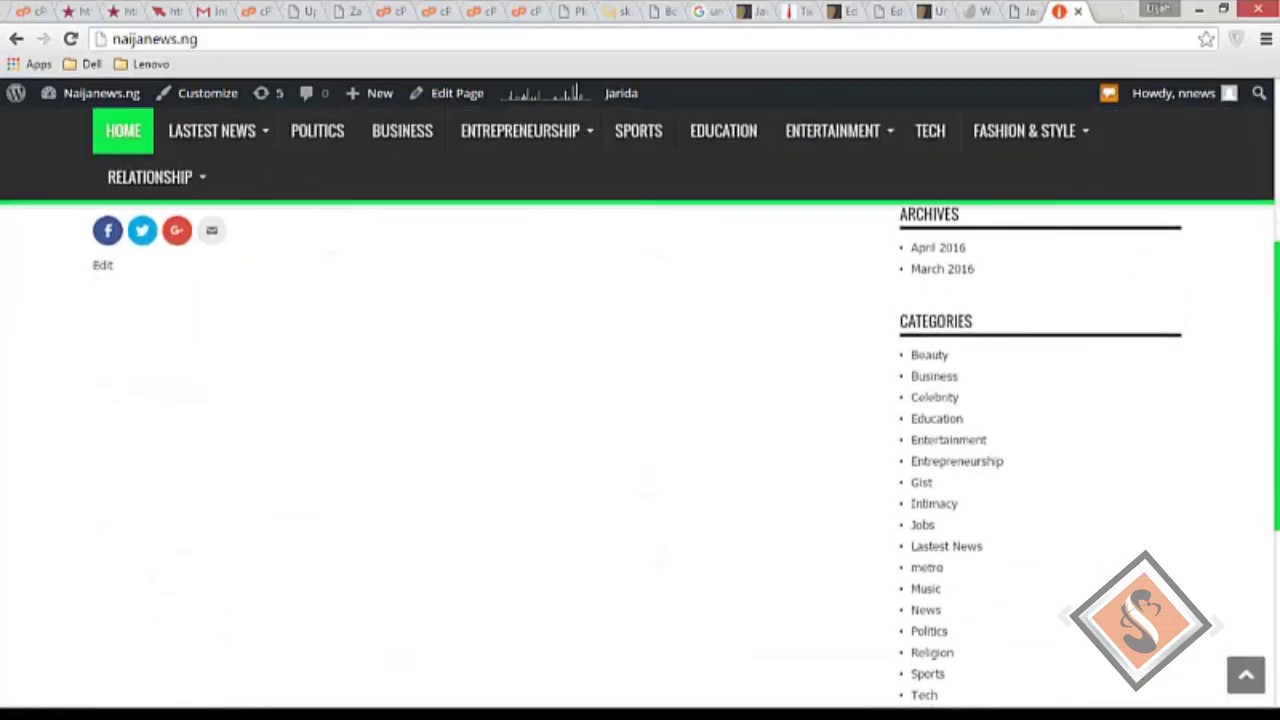
{"action": "key", "text": "Home"}
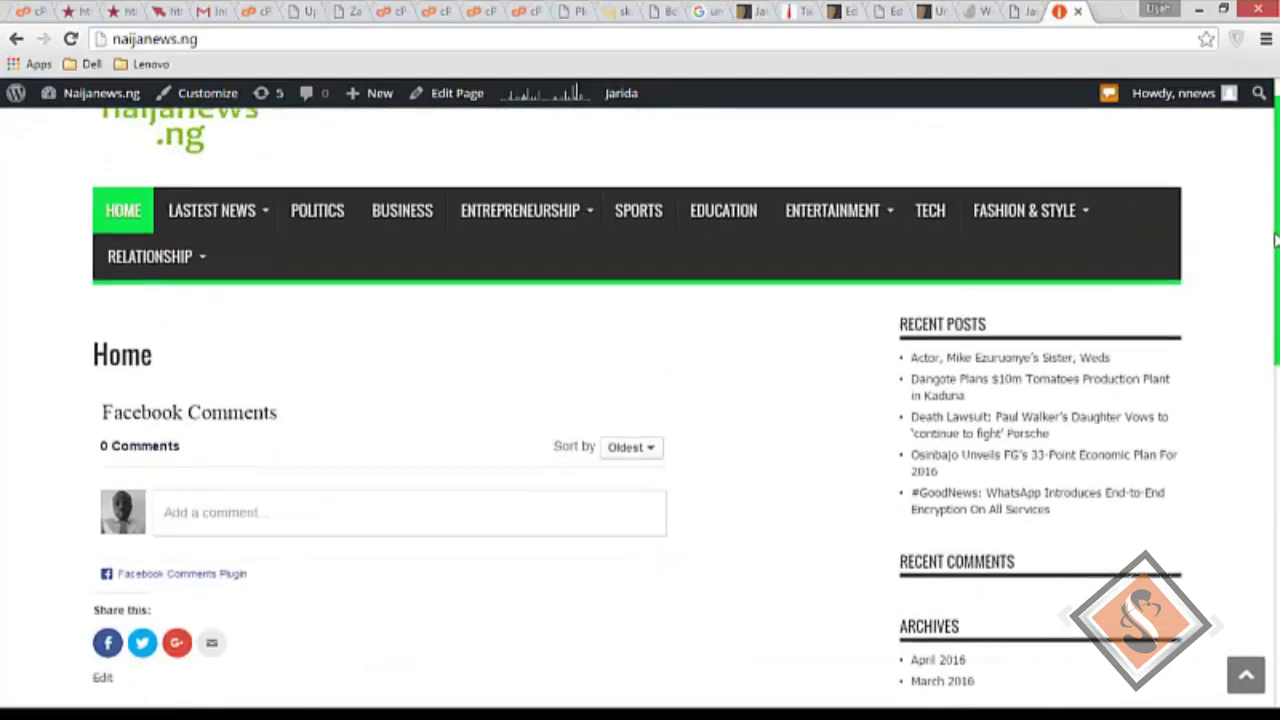
Step: Return to the Jarida Settings and review each section in turn, from Homepage through Advanced
{"action": "left_click", "coordinate": [1012, 14]}
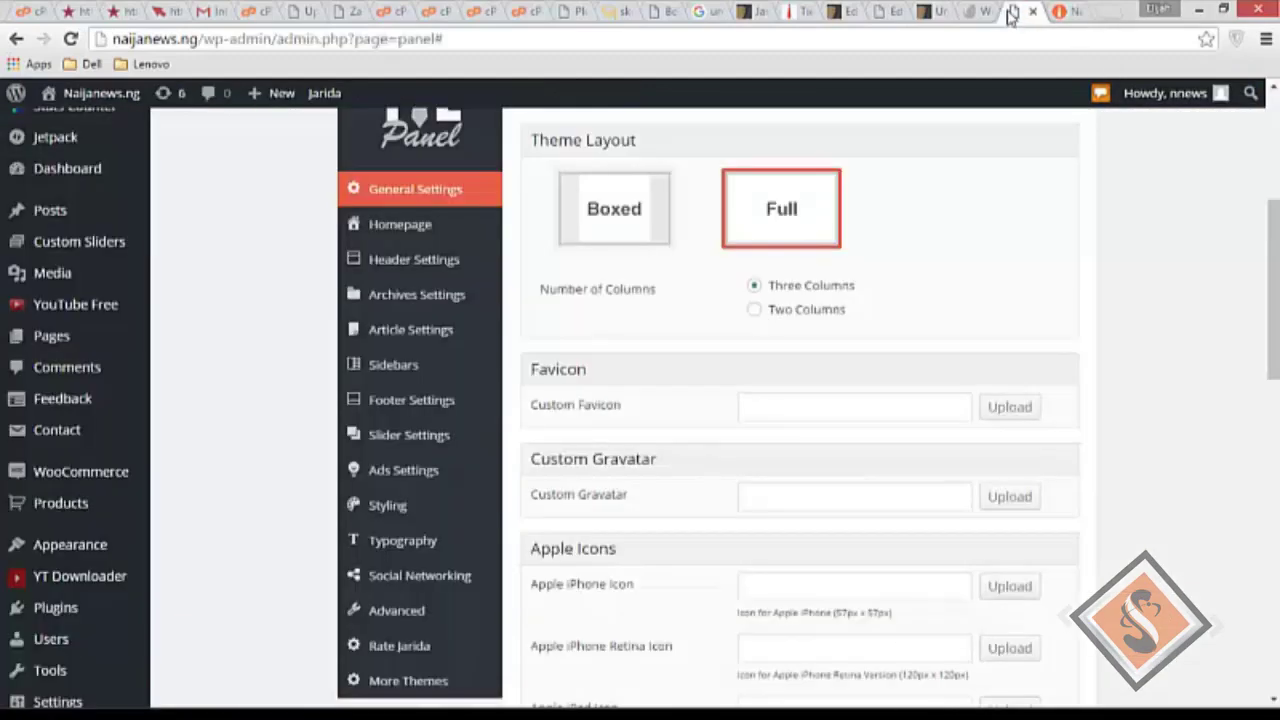
{"action": "mouse_move", "coordinate": [1273, 365]}
{"action": "left_mouse_down"}
{"action": "mouse_move", "coordinate": [1273, 460]}
{"action": "mouse_move", "coordinate": [1273, 341]}
{"action": "mouse_move", "coordinate": [1273, 381]}
{"action": "left_mouse_up"}
{"action": "left_click_drag", "start_coordinate": [1276, 318], "coordinate": [1276, 324]}
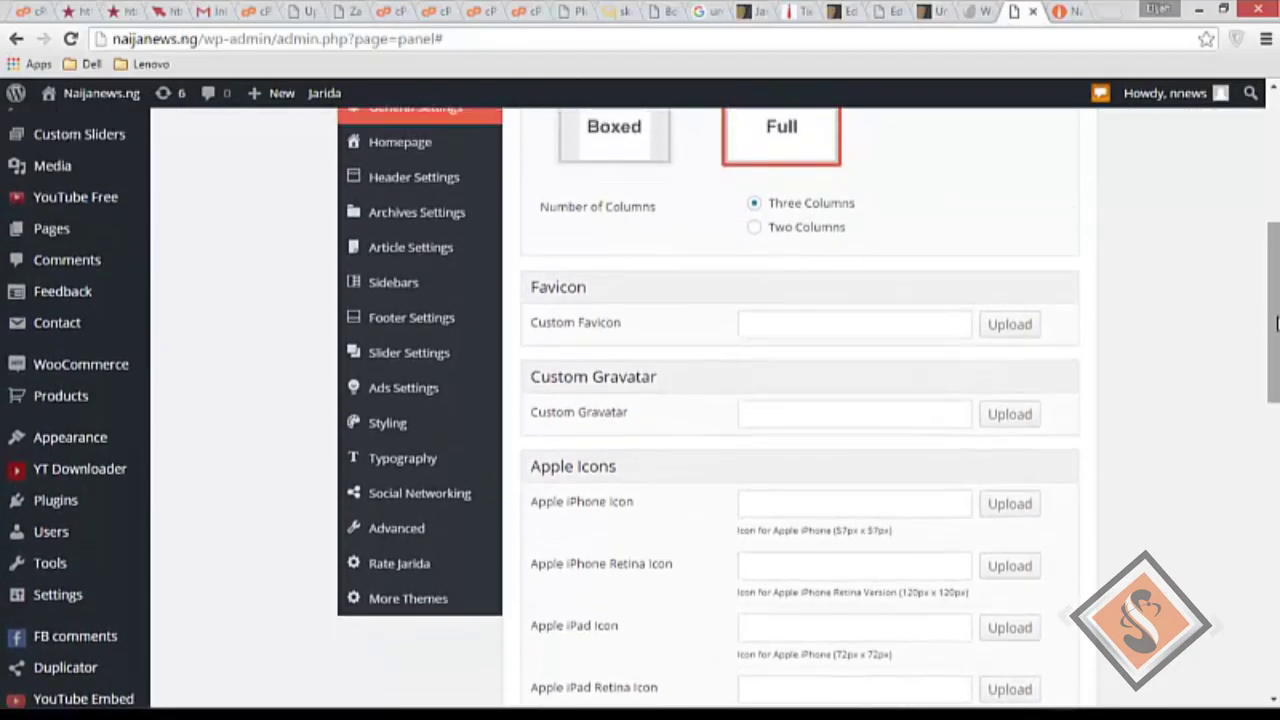
{"action": "left_click", "coordinate": [408, 146]}
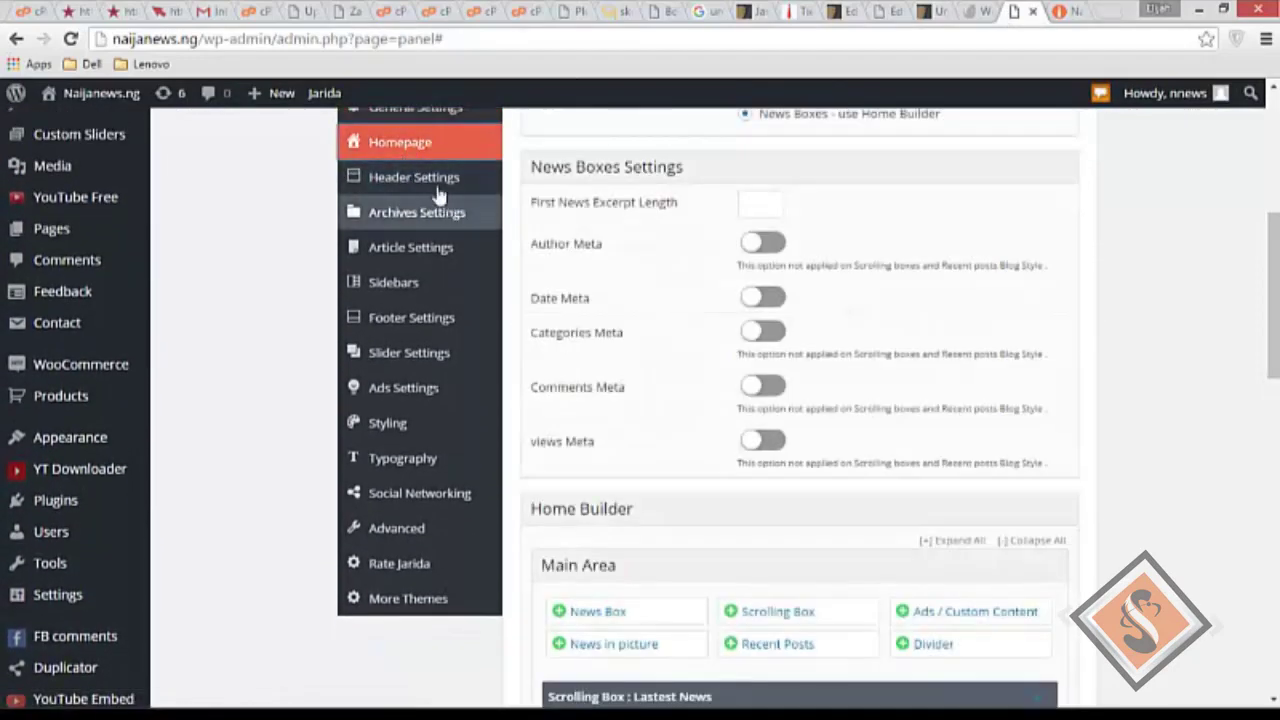
{"action": "left_click", "coordinate": [438, 182]}
{"action": "left_click", "coordinate": [456, 218]}
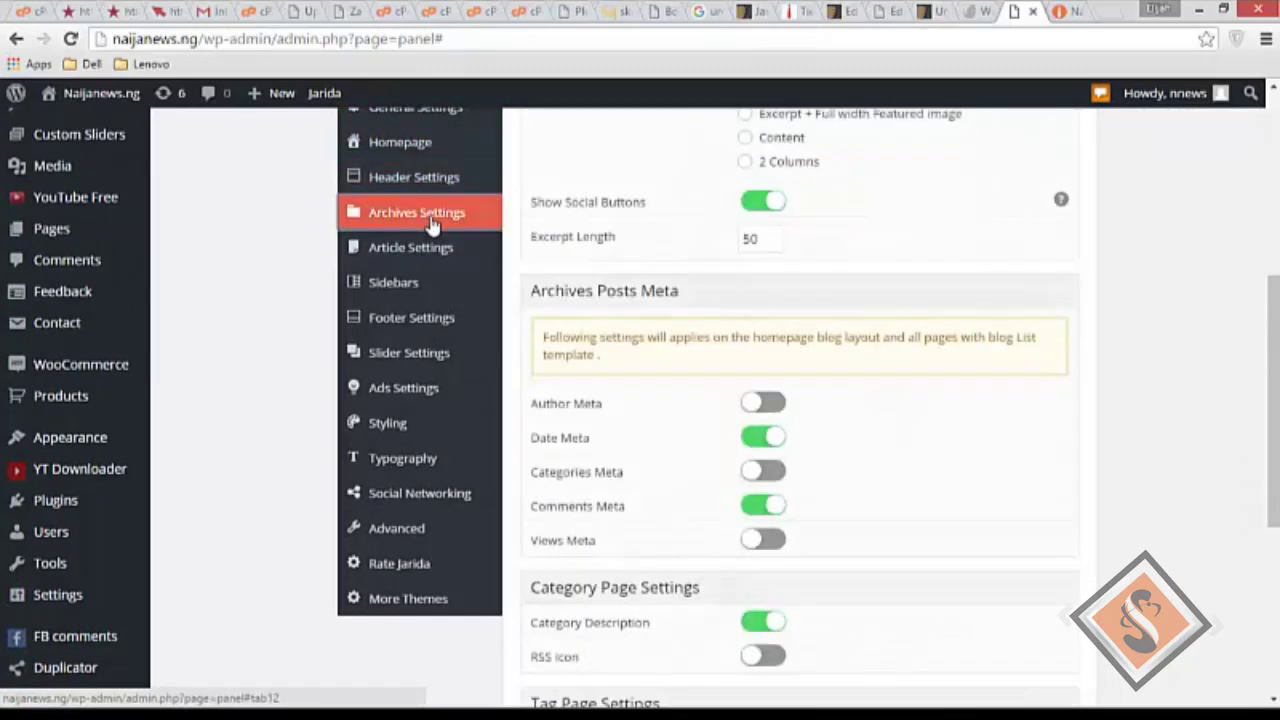
{"action": "left_click", "coordinate": [432, 253]}
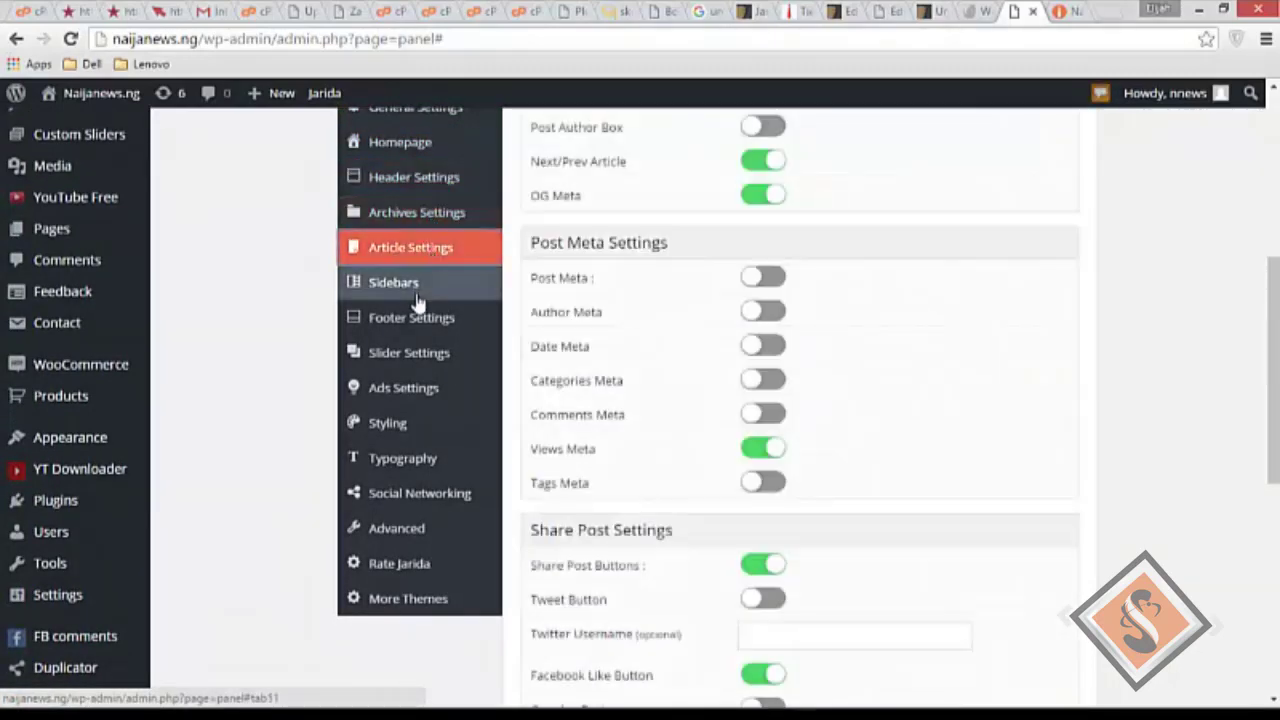
{"action": "left_click", "coordinate": [414, 294]}
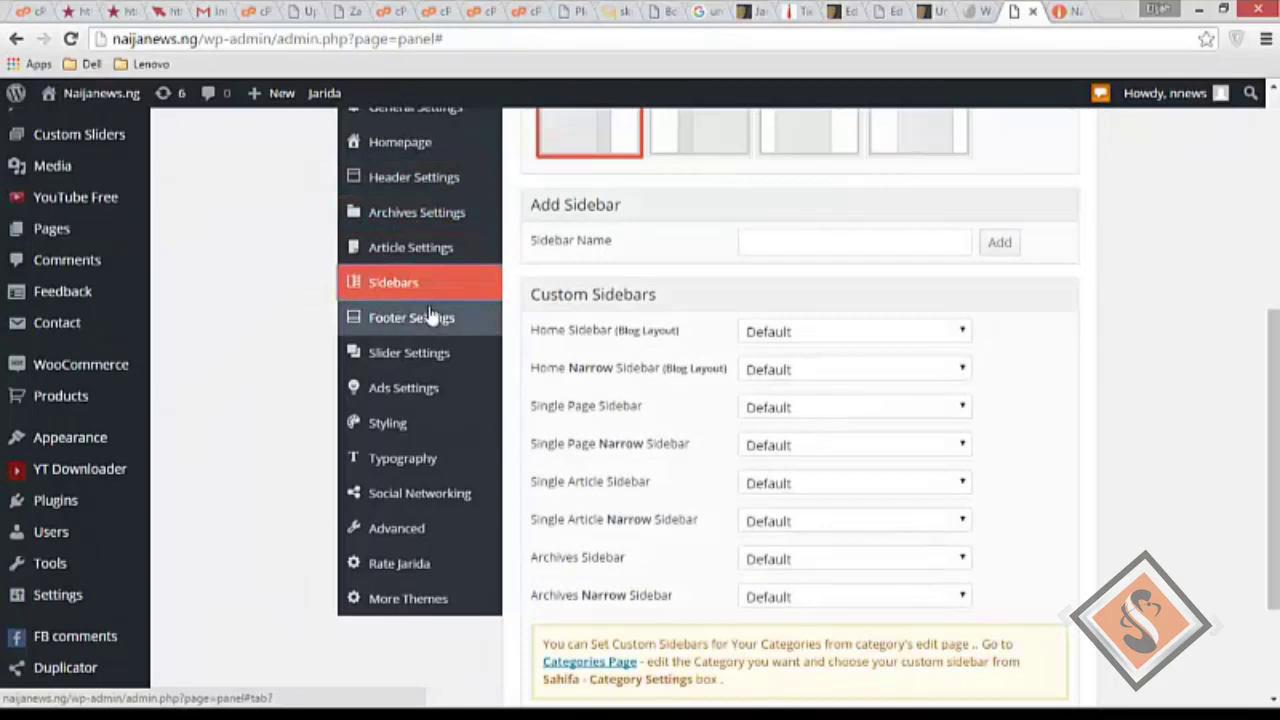
{"action": "left_click", "coordinate": [432, 326]}
{"action": "left_click", "coordinate": [433, 358]}
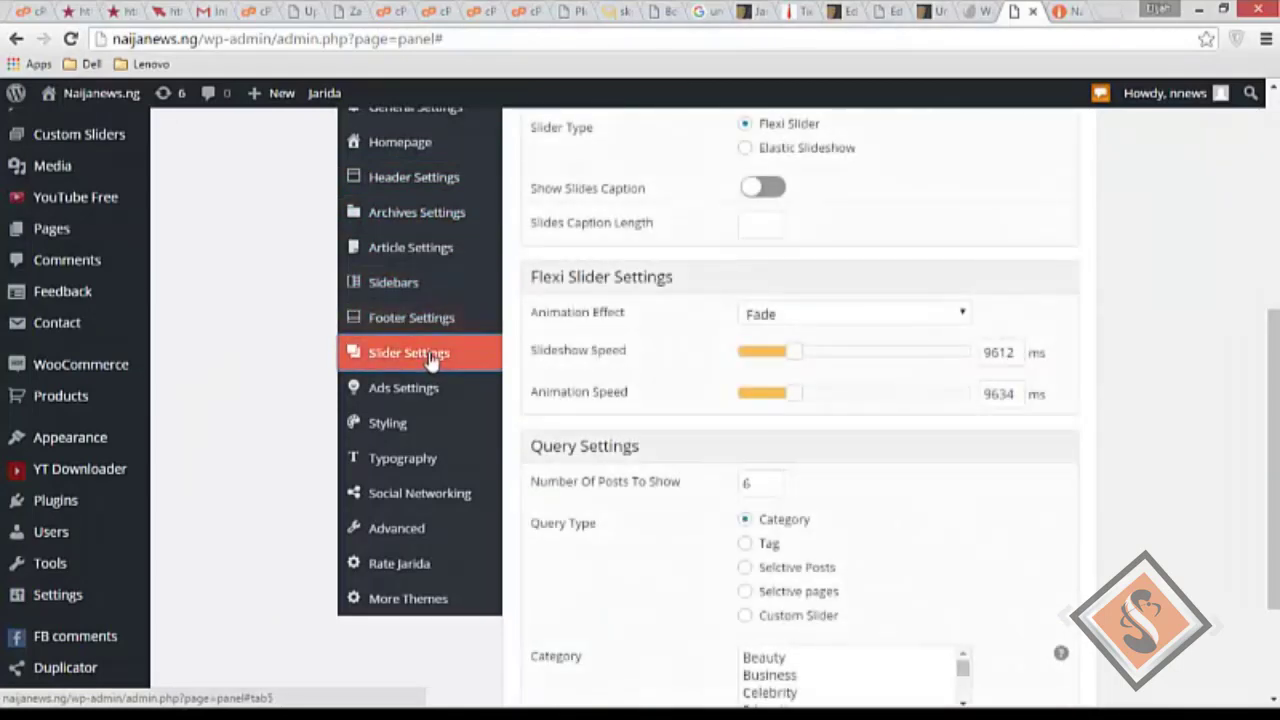
{"action": "left_click", "coordinate": [426, 390]}
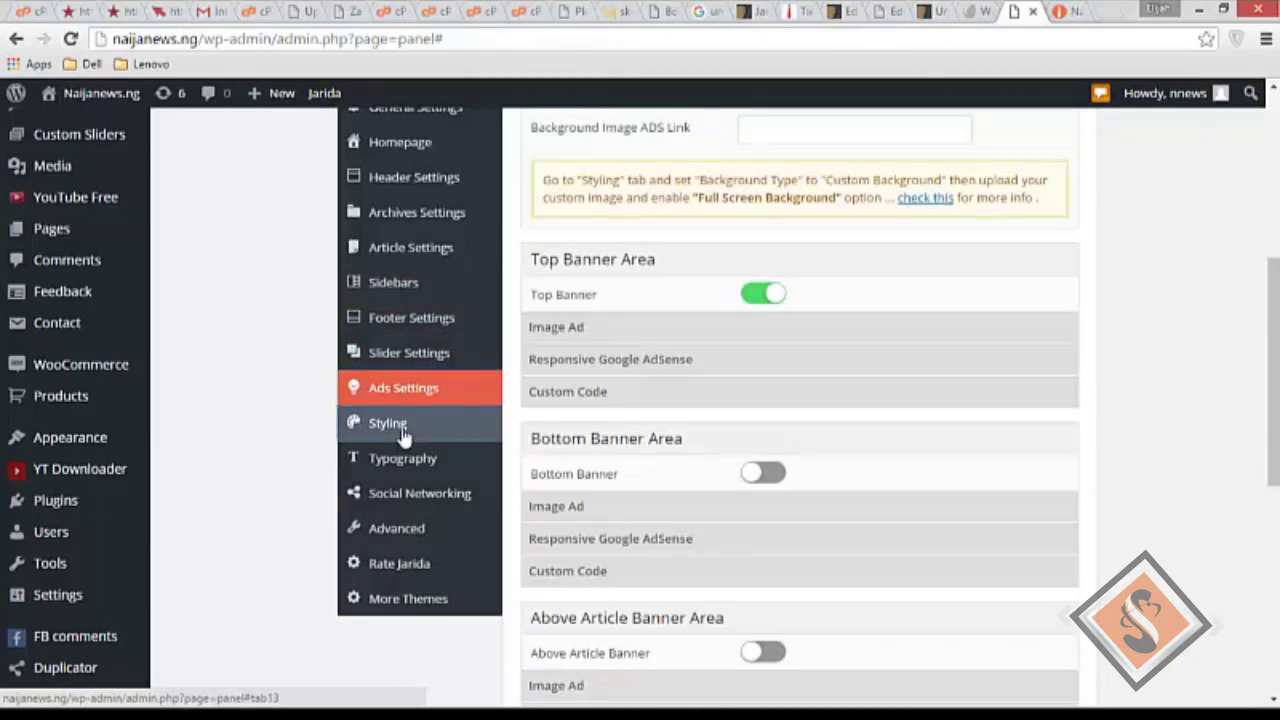
{"action": "left_click", "coordinate": [400, 430]}
{"action": "left_click", "coordinate": [416, 465]}
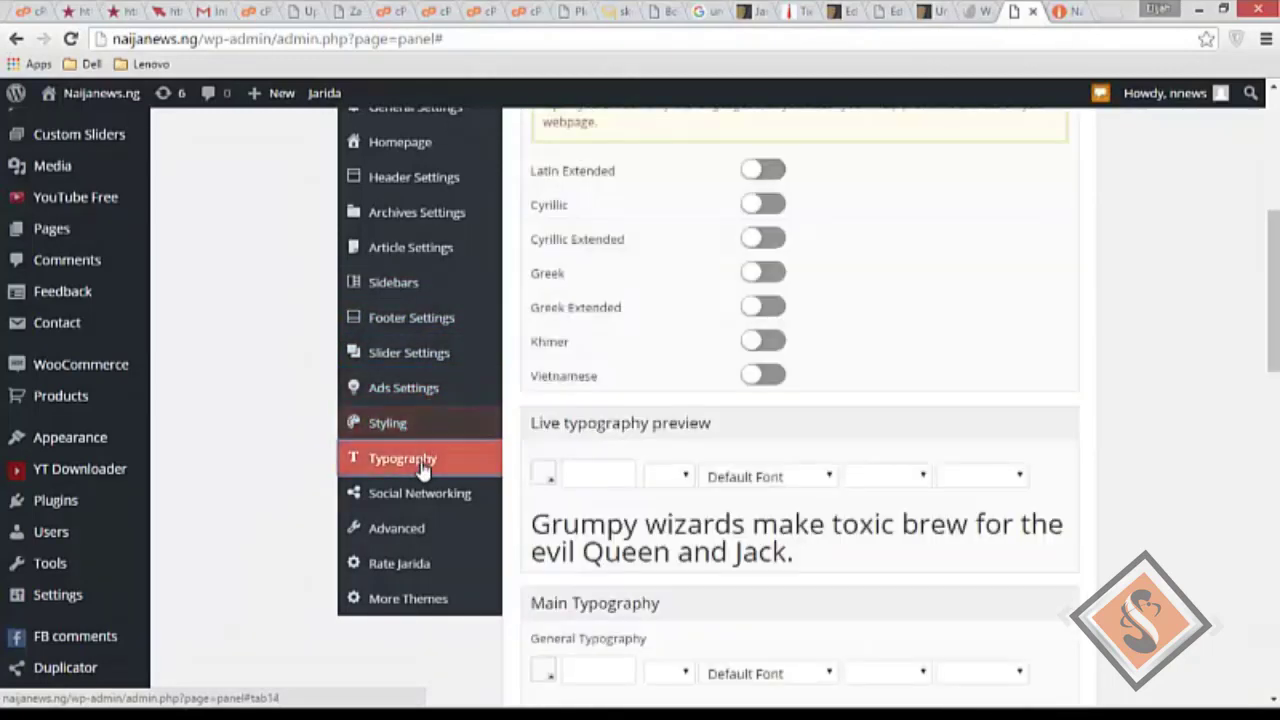
{"action": "left_click", "coordinate": [447, 500]}
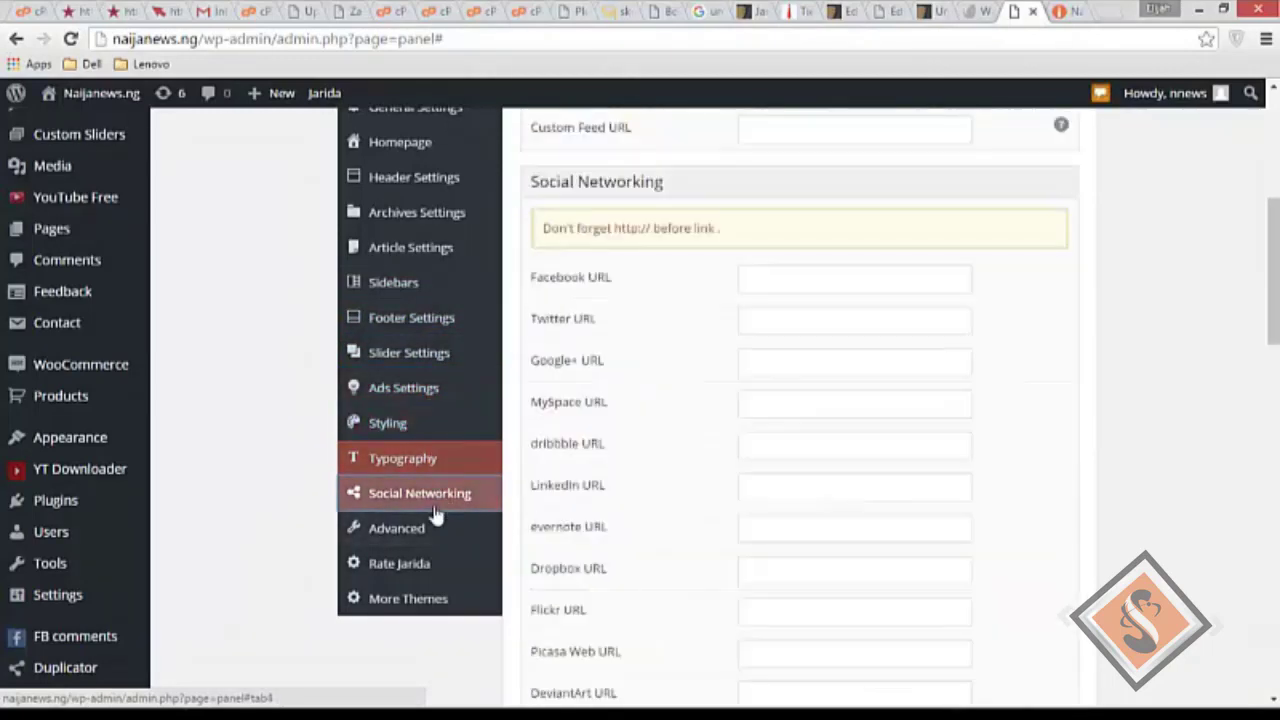
{"action": "left_click", "coordinate": [412, 531]}
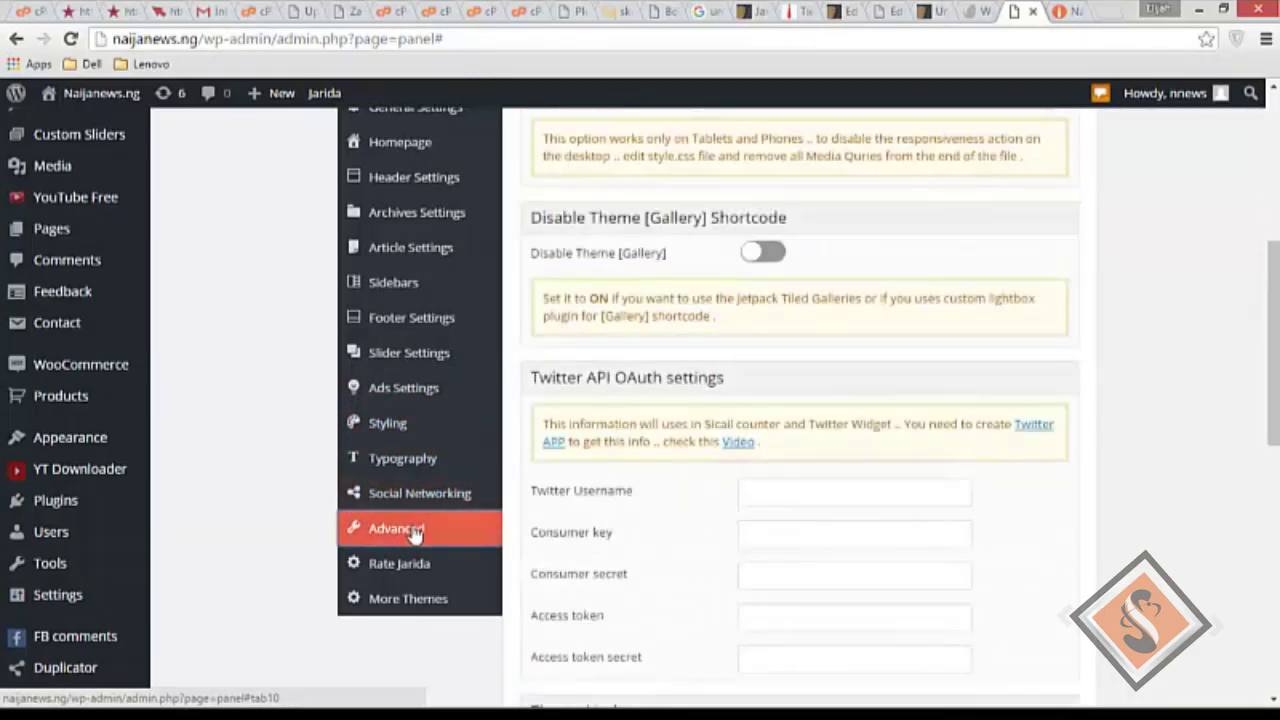
{"action": "left_click_drag", "start_coordinate": [1272, 350], "coordinate": [1272, 226]}
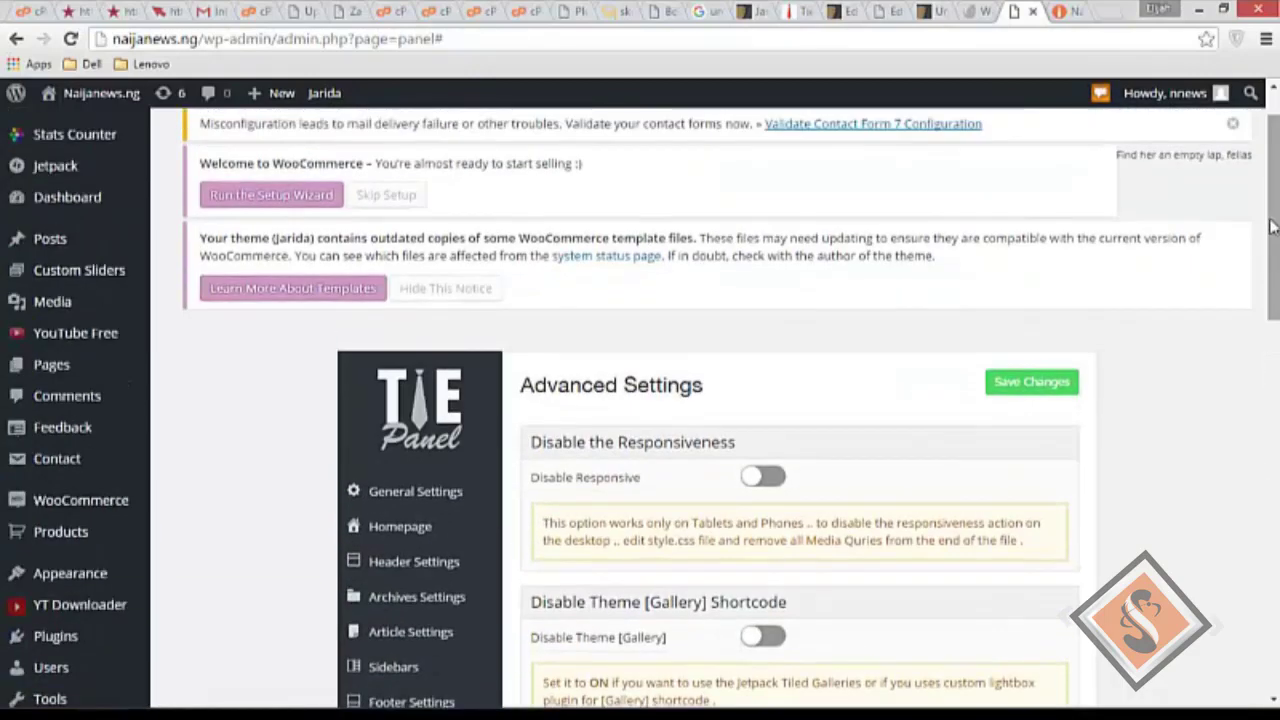